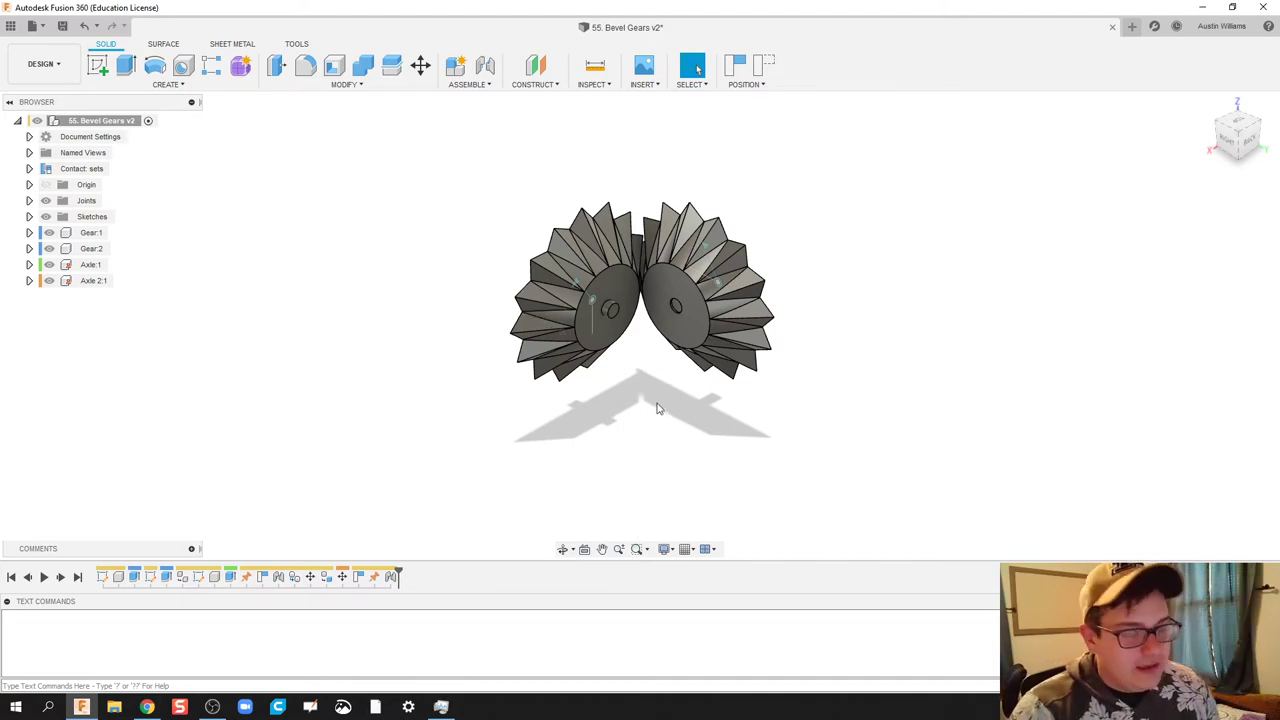
- Orbit the finished bevel gears and turn one to show it driving the other
middle_click_drag(657, 408, 612, 308, "shift")
left_click_drag(628, 289, 648, 316)
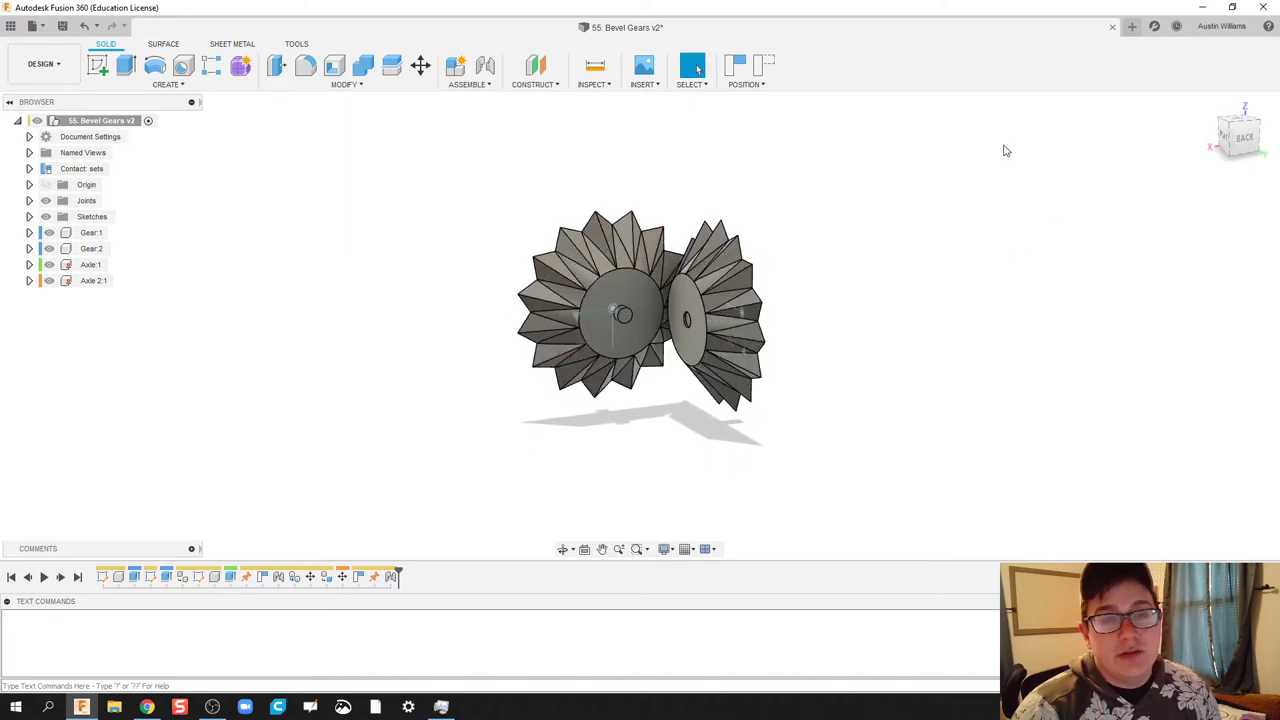
- In a new design, sketch a circle centred on the origin of the front plane
left_click(1132, 26)
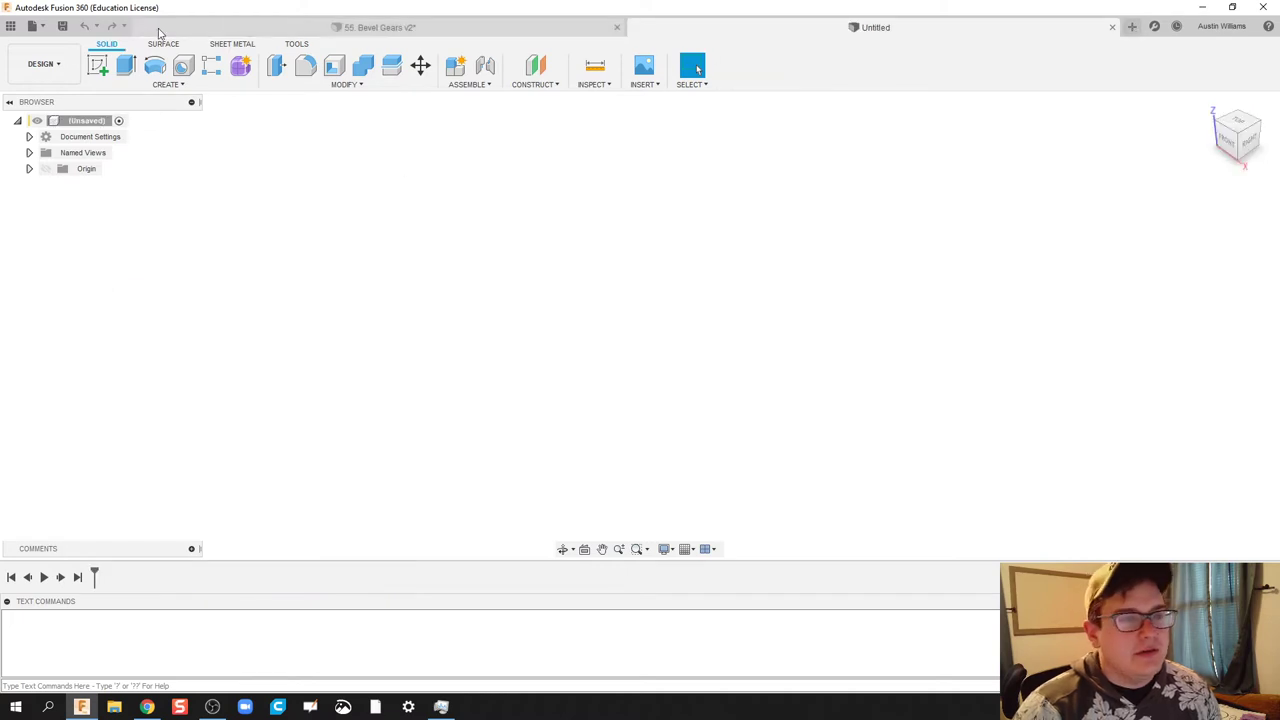
left_click(671, 323)
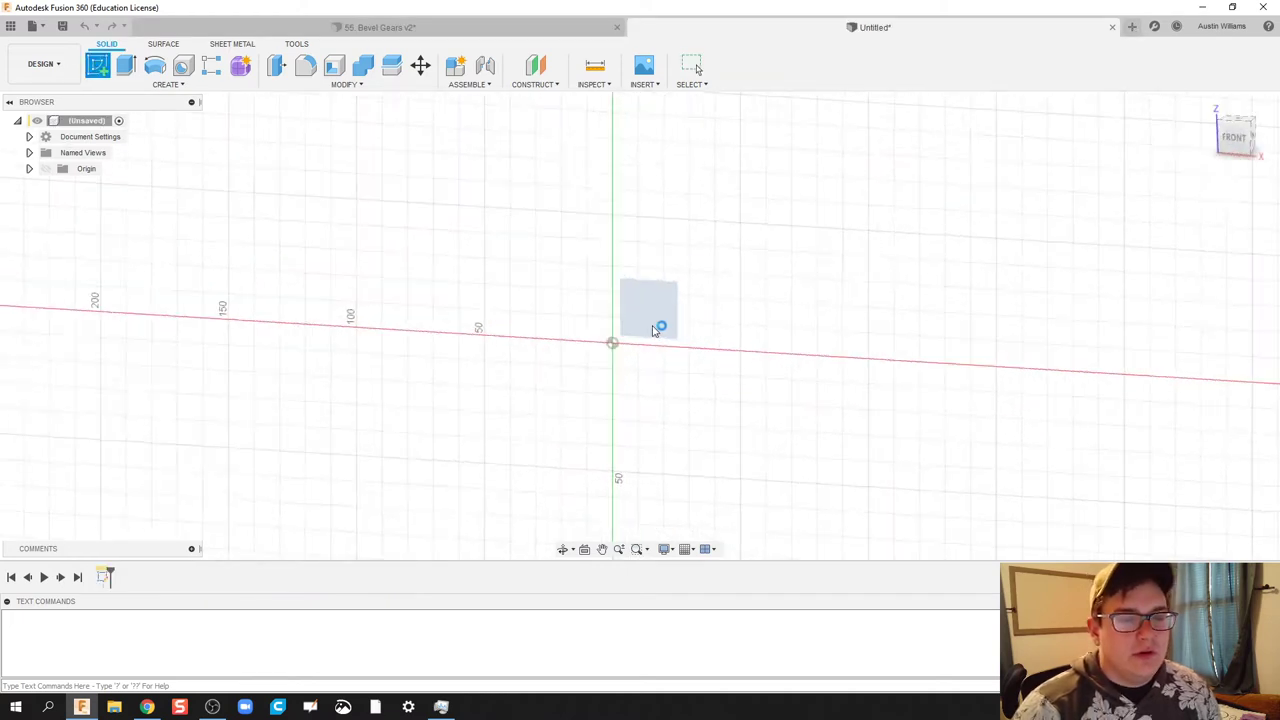
key("c")
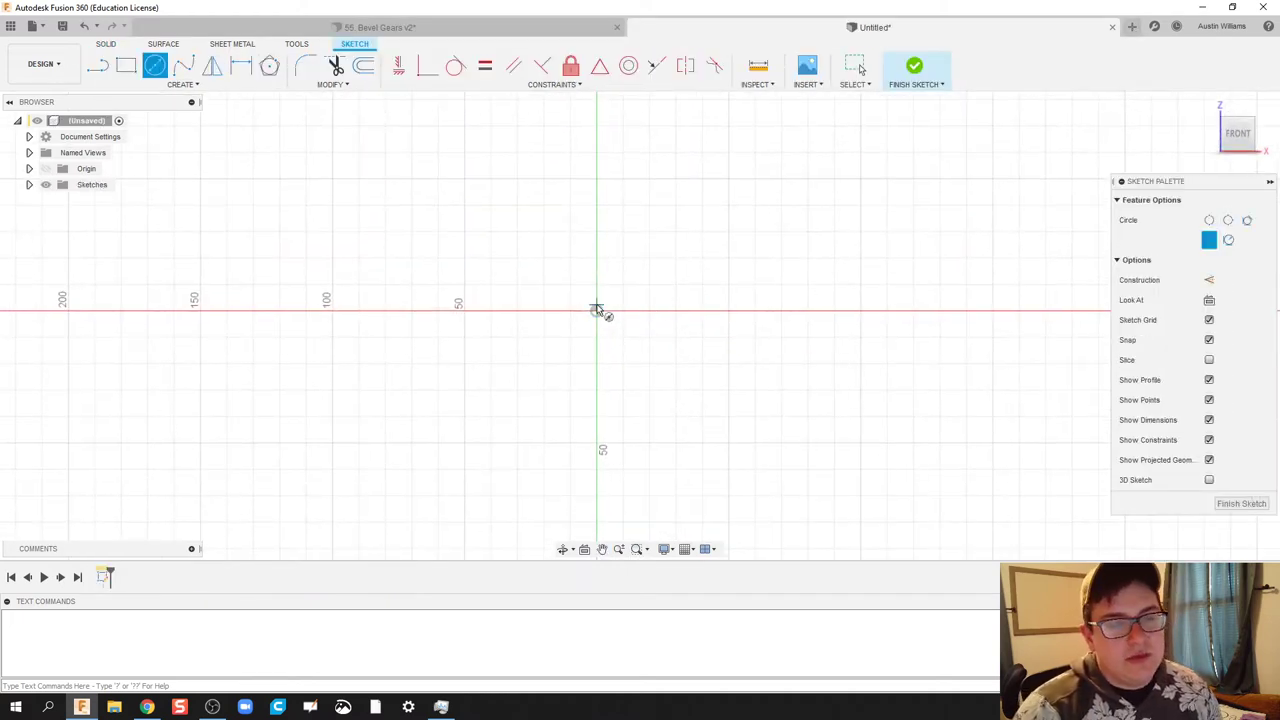
left_click(596, 310)
left_click(600, 446)
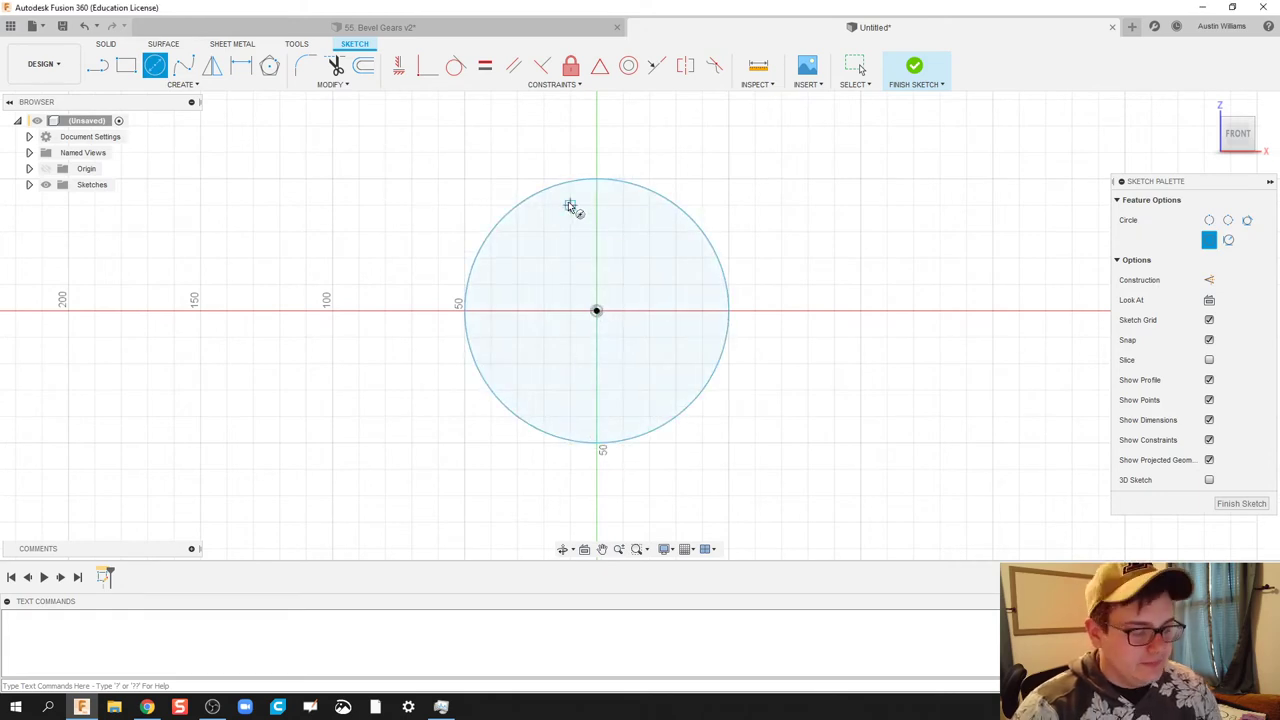
- Start a line at the top of the circle, then cancel it
key("l")
scroll(571, 186, "up", 3)
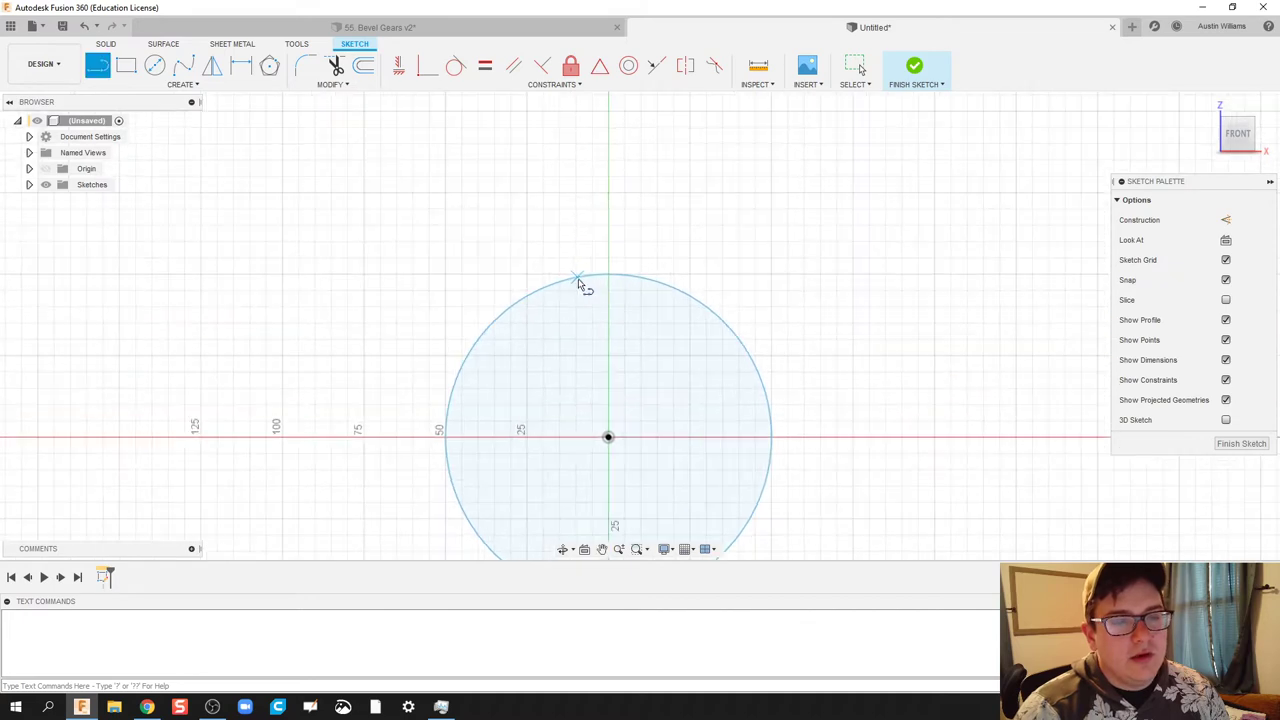
scroll(597, 283, "up", 1)
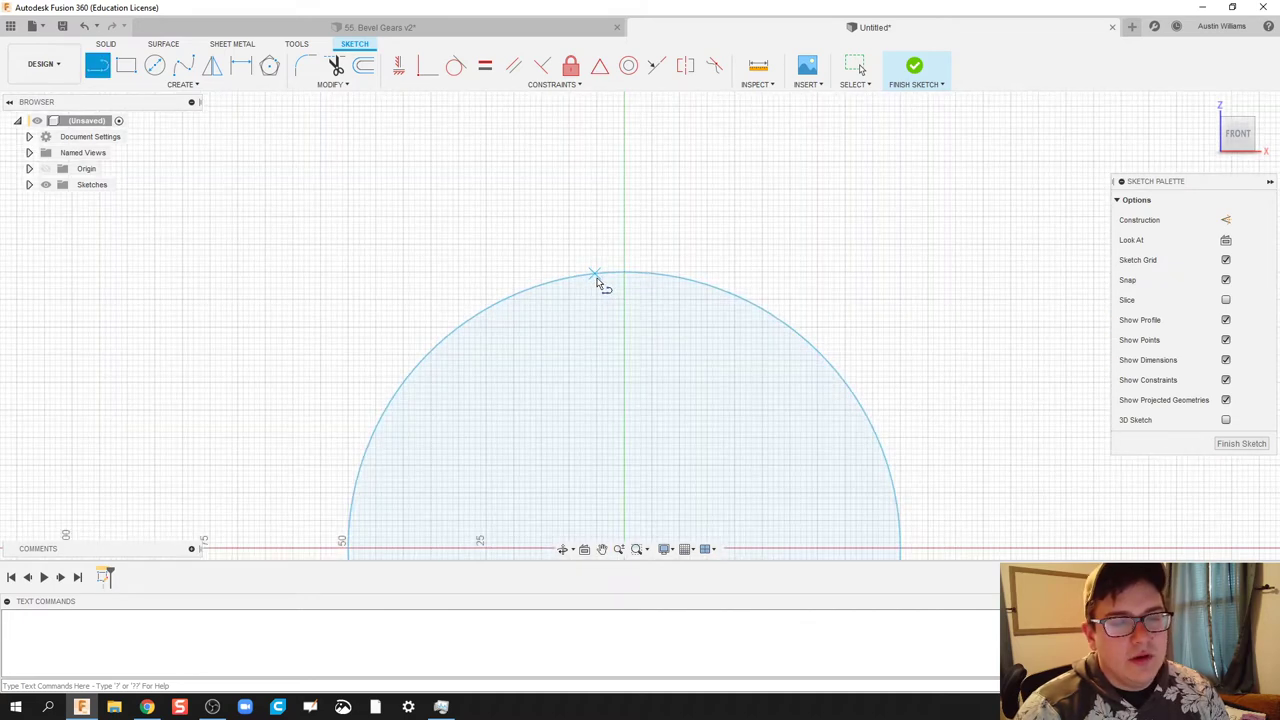
left_click(596, 276)
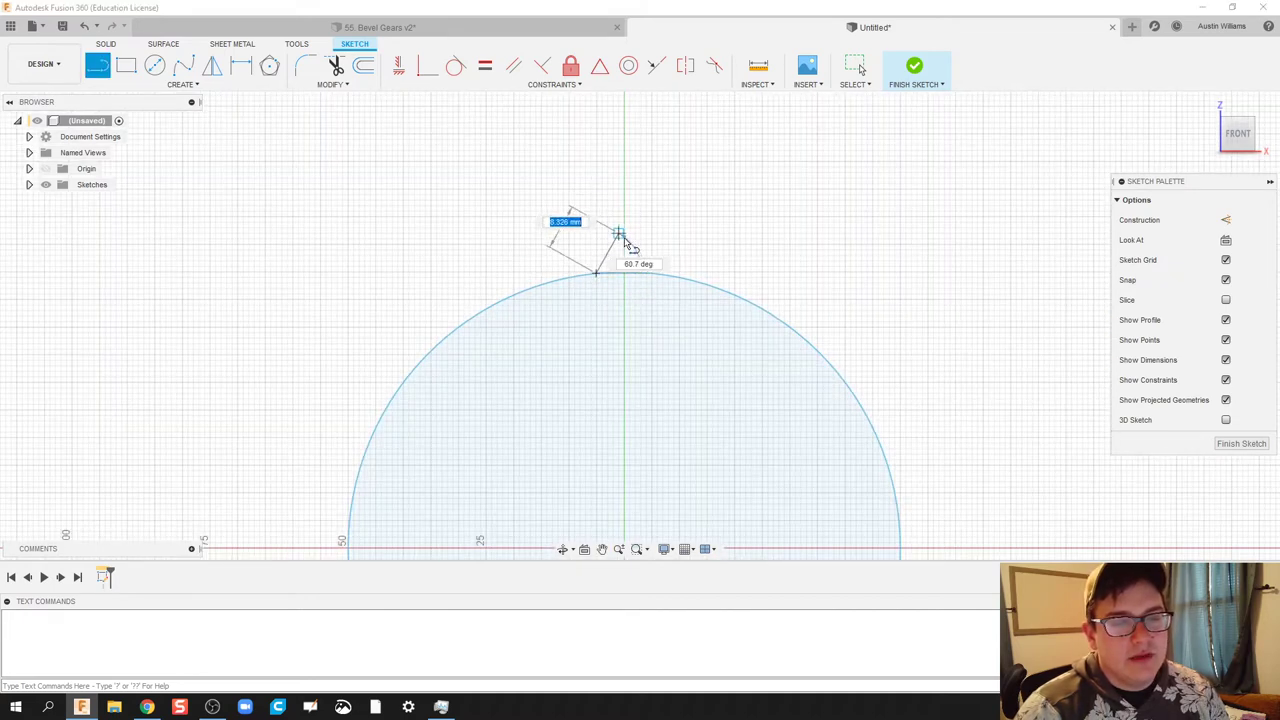
key("Escape")
scroll(625, 238, "down", 2)
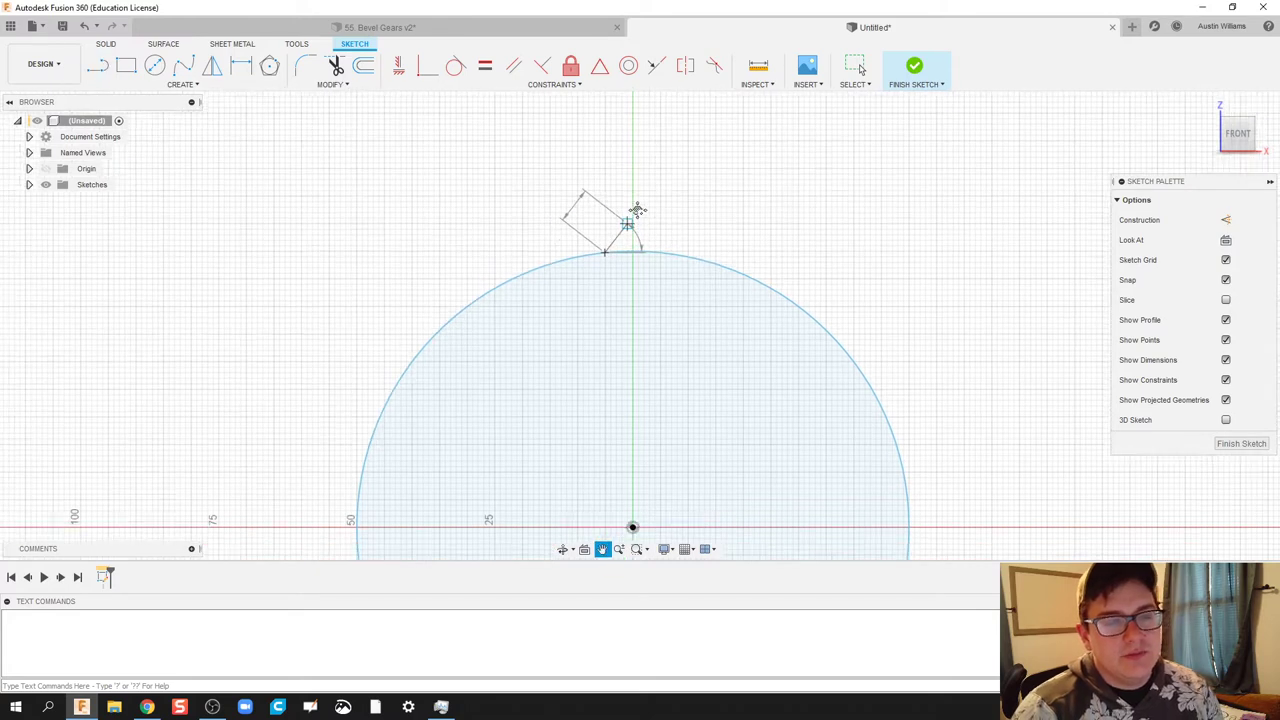
scroll(625, 240, "down", 2)
- Dimension the circle's diameter to 50 mm
key("d")
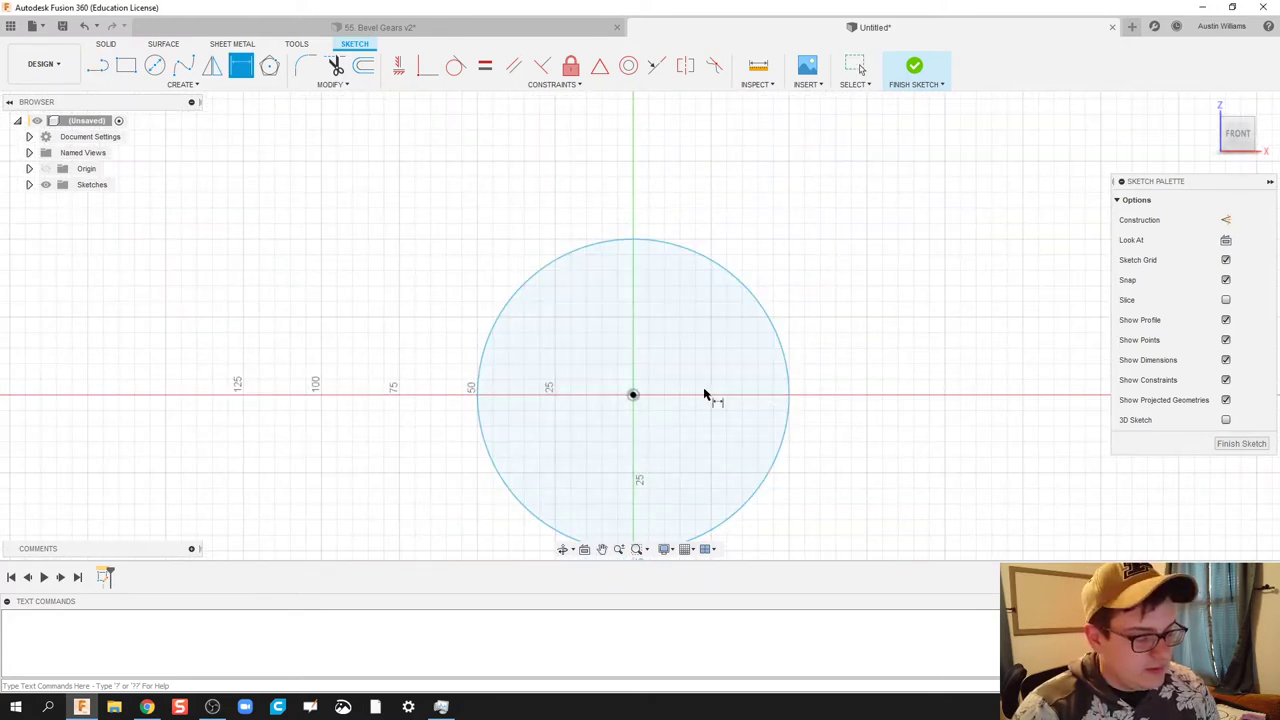
left_click(789, 362)
left_click(737, 378)
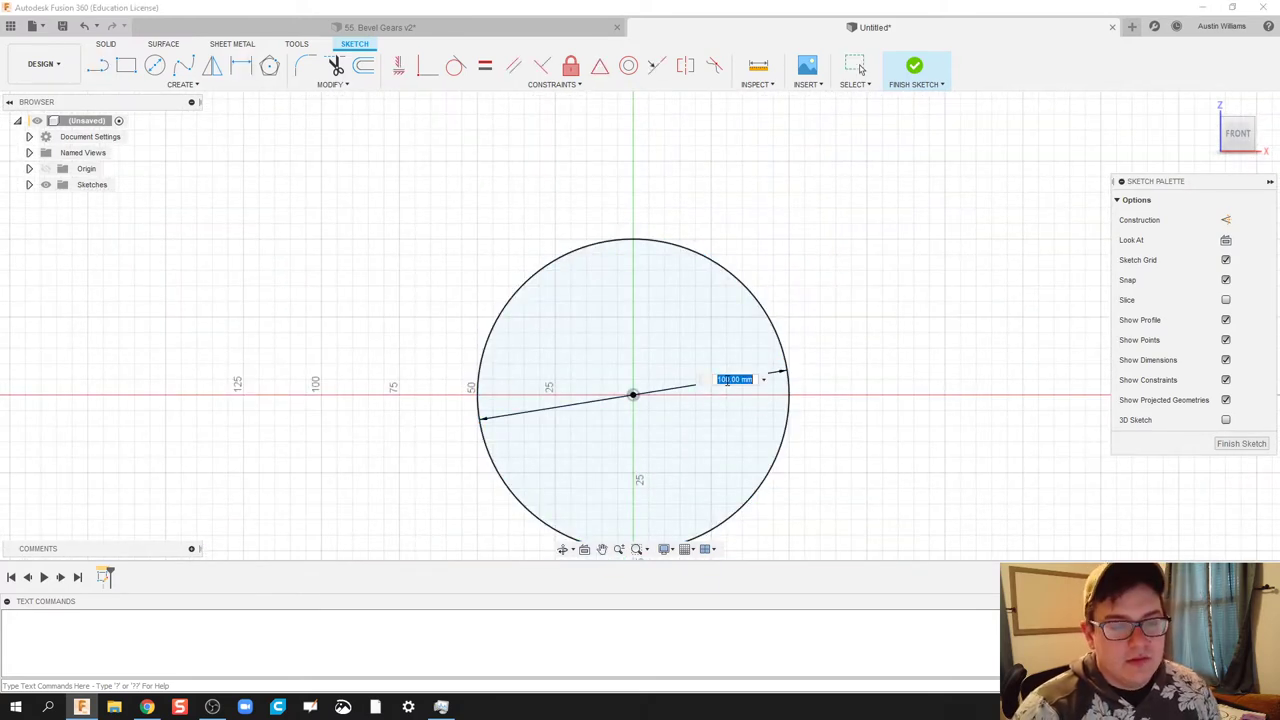
type("50")
key("Return")
scroll(640, 380, "up", 3)
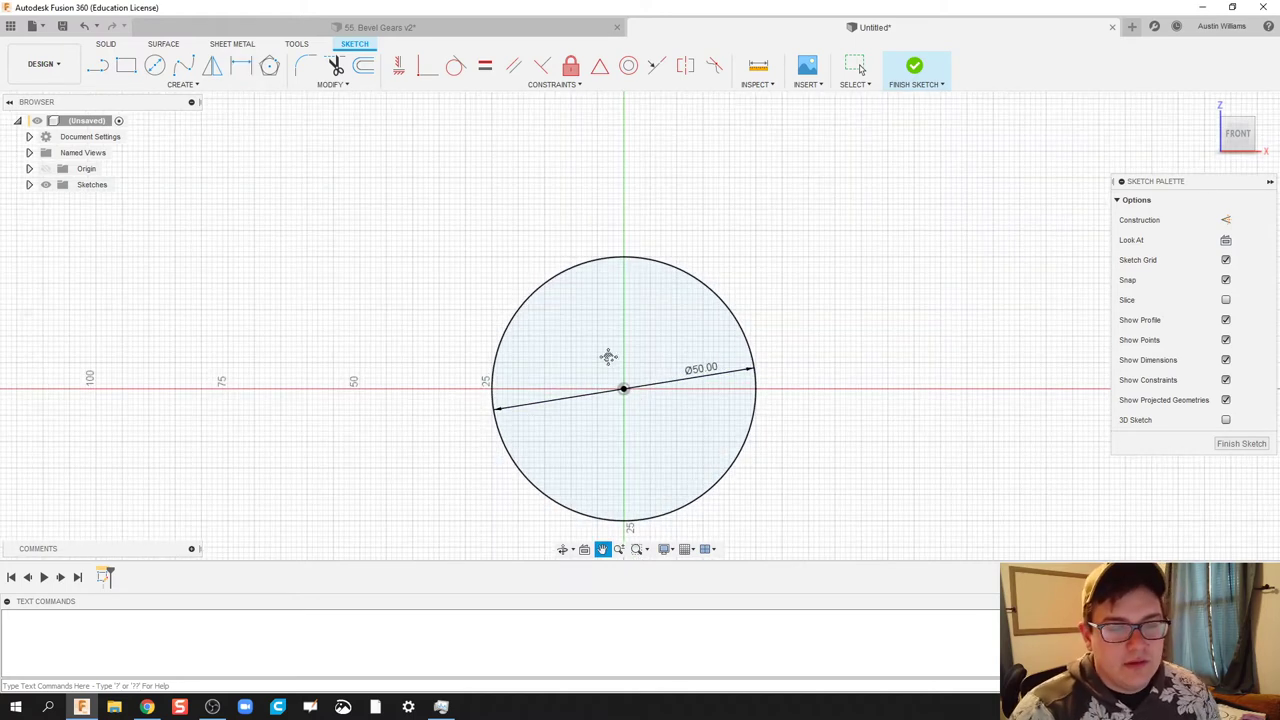
key("l")
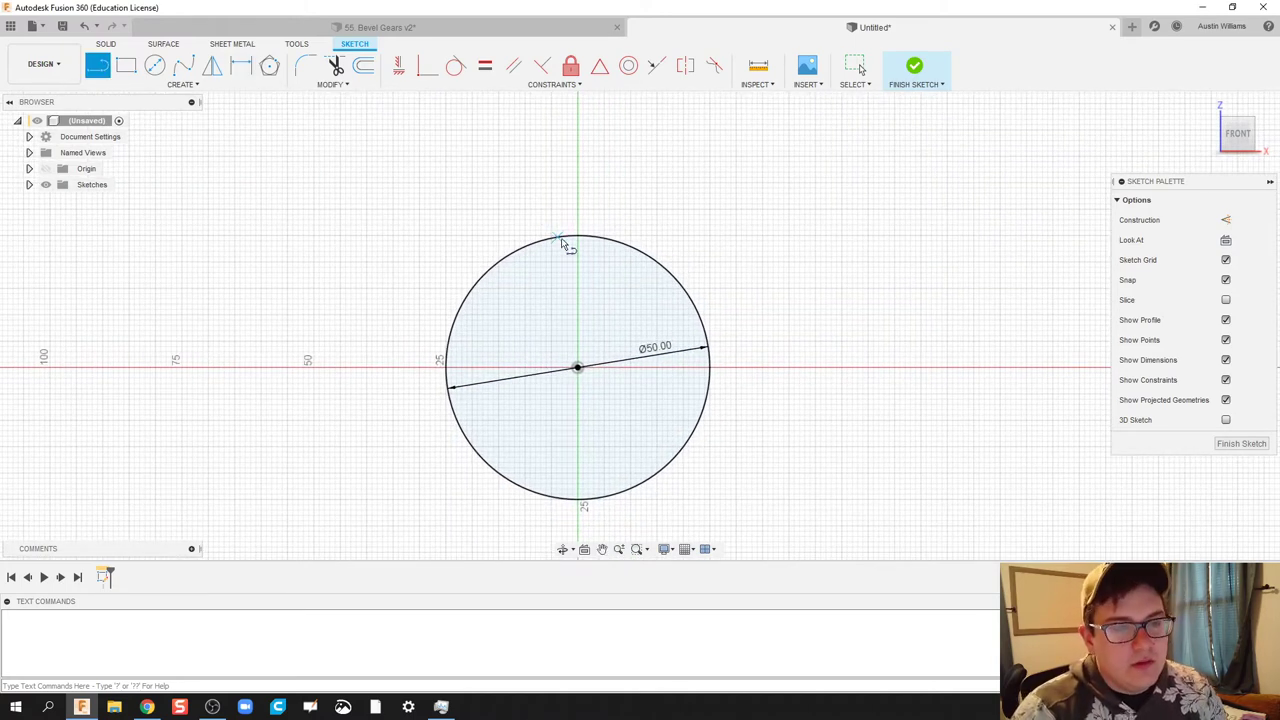
scroll(565, 245, "up", 3)
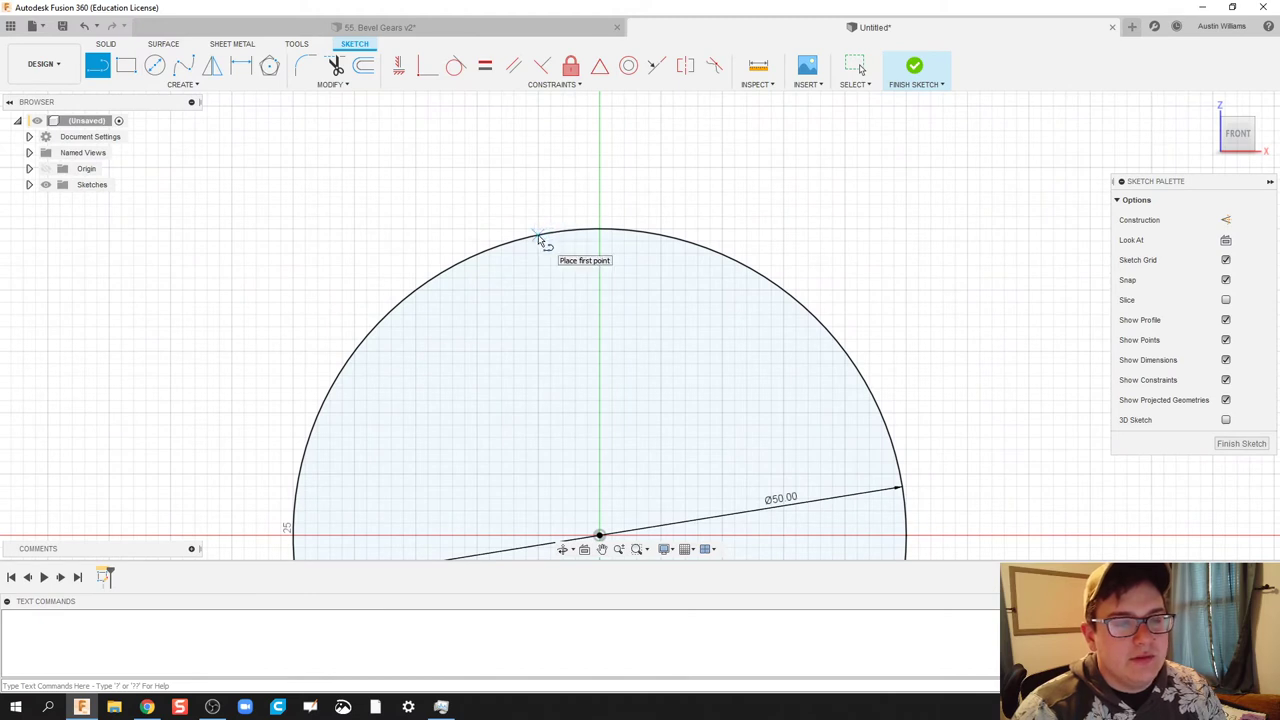
- Draw two lines from the circle's top to a peak, and trim the arc beneath them
left_click(539, 237)
left_click(600, 170)
double_click(661, 234)
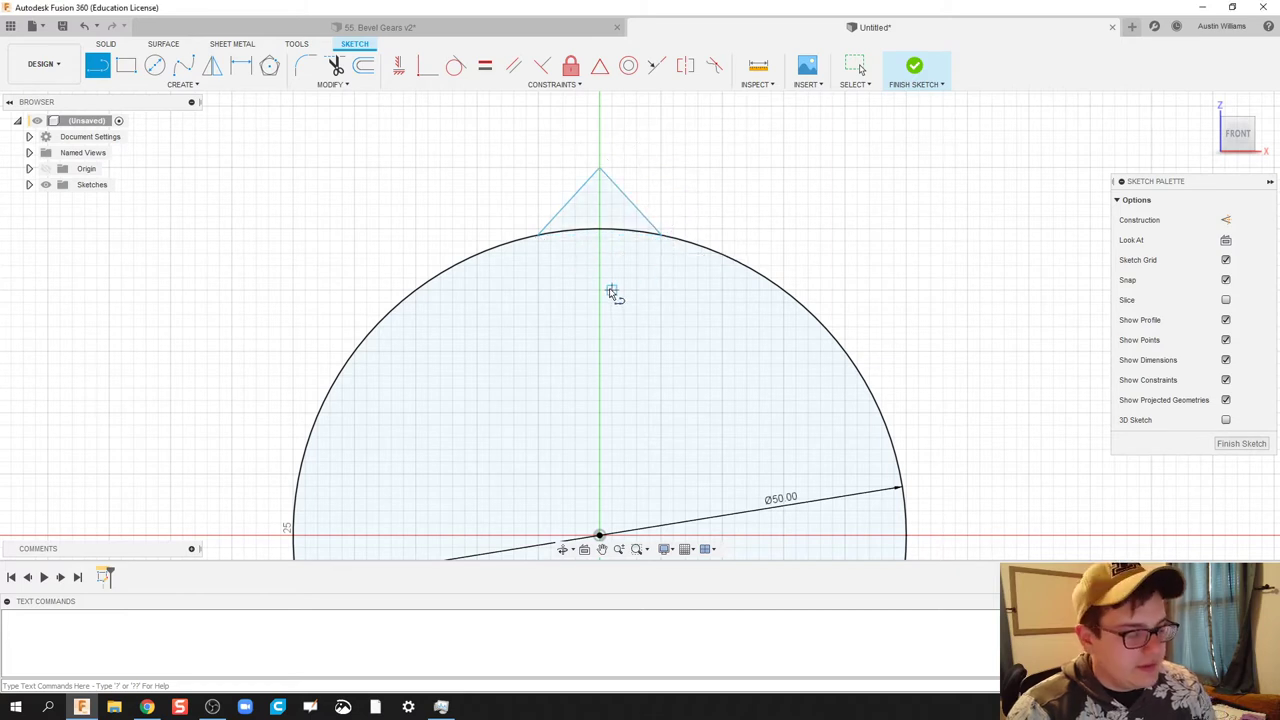
key("t")
left_click(595, 232)
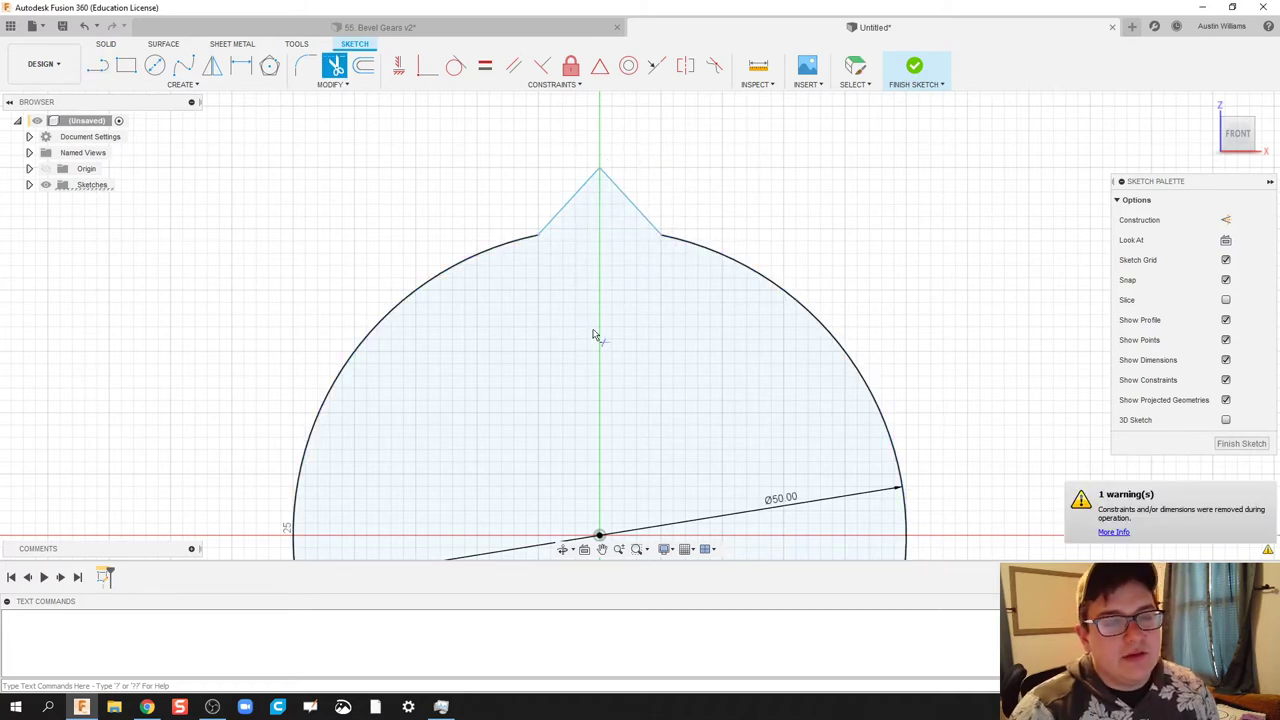
scroll(616, 251, "down", 3)
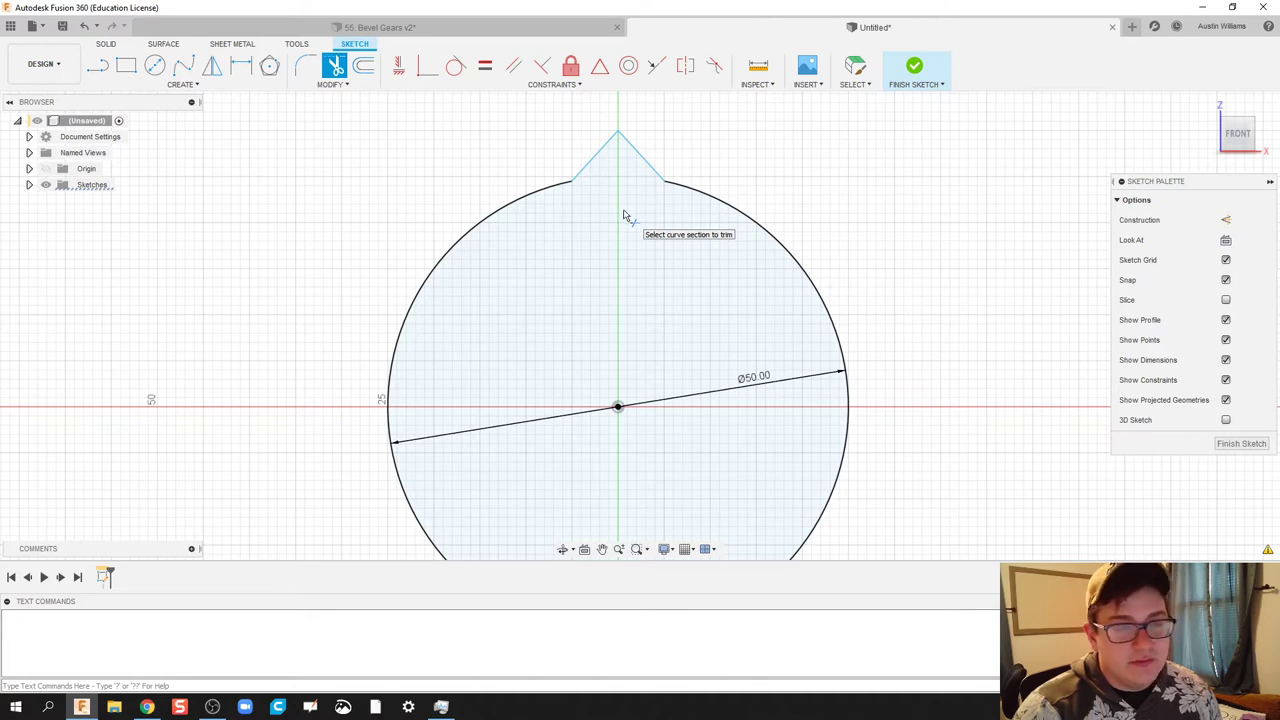
left_click(183, 84)
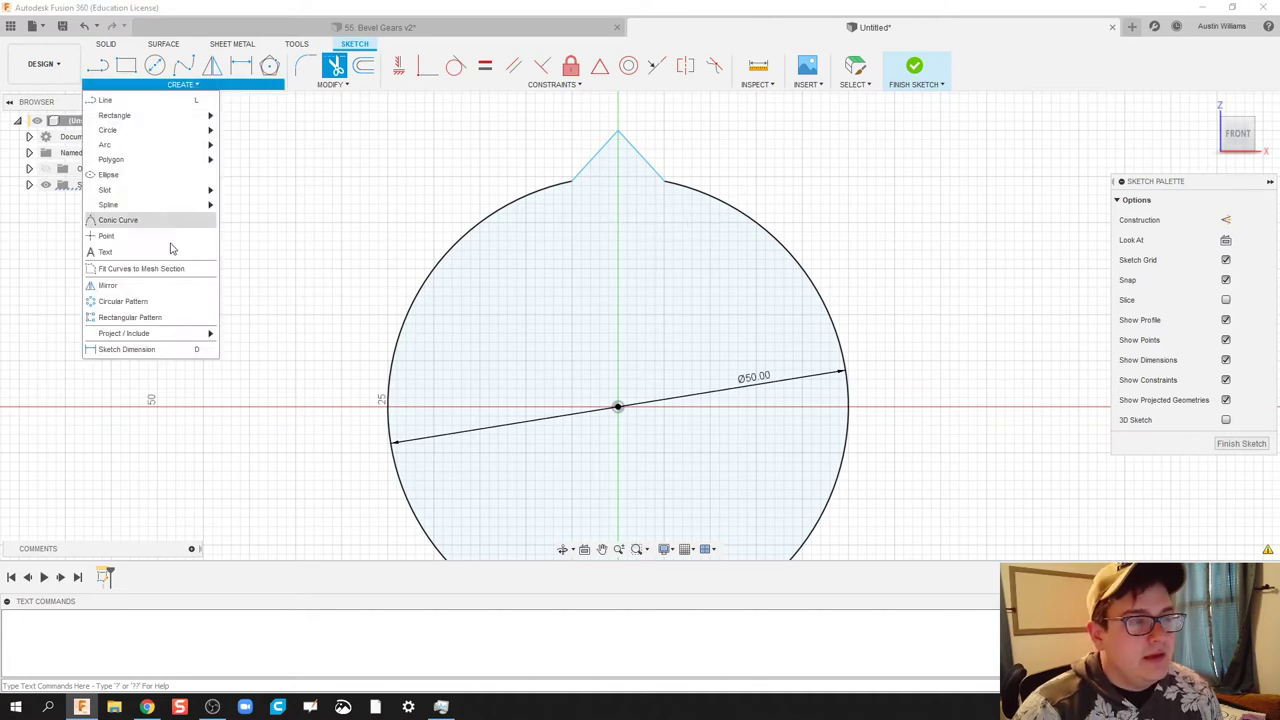
- Start a circular pattern of the two tooth lines around the circle's centre
left_click(170, 303)
left_click(600, 150)
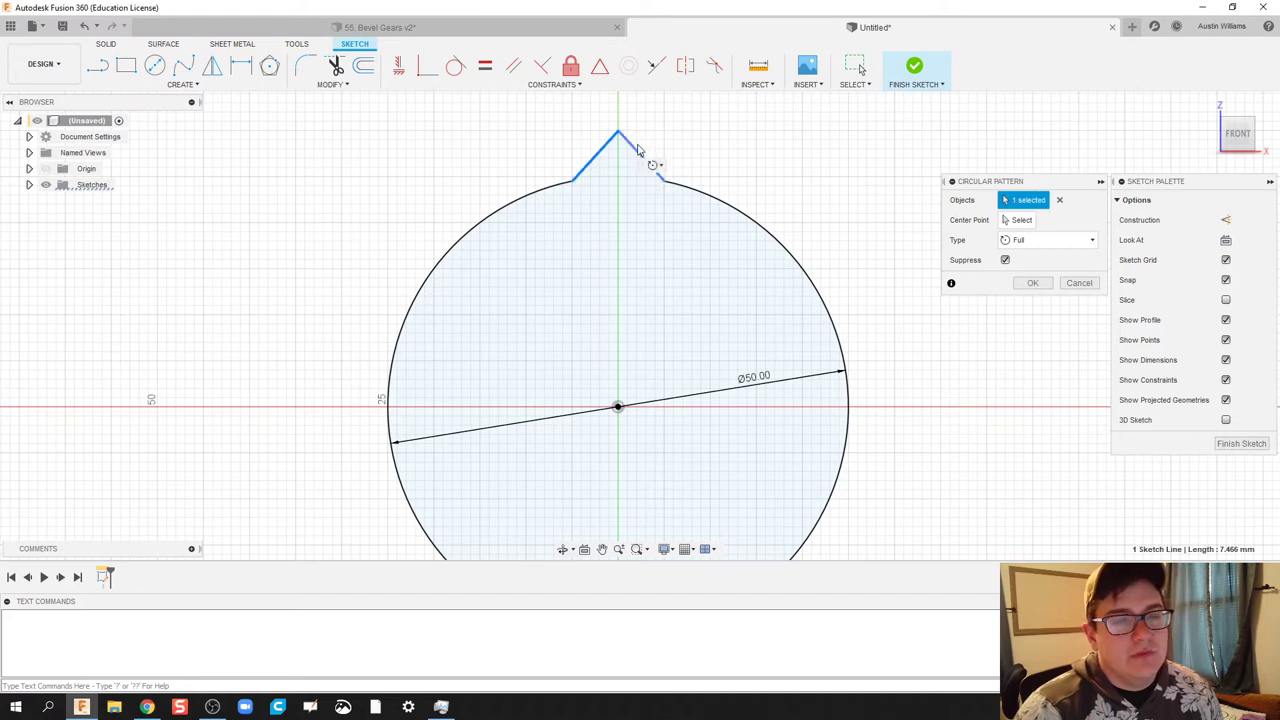
left_click(638, 150)
left_click(662, 179)
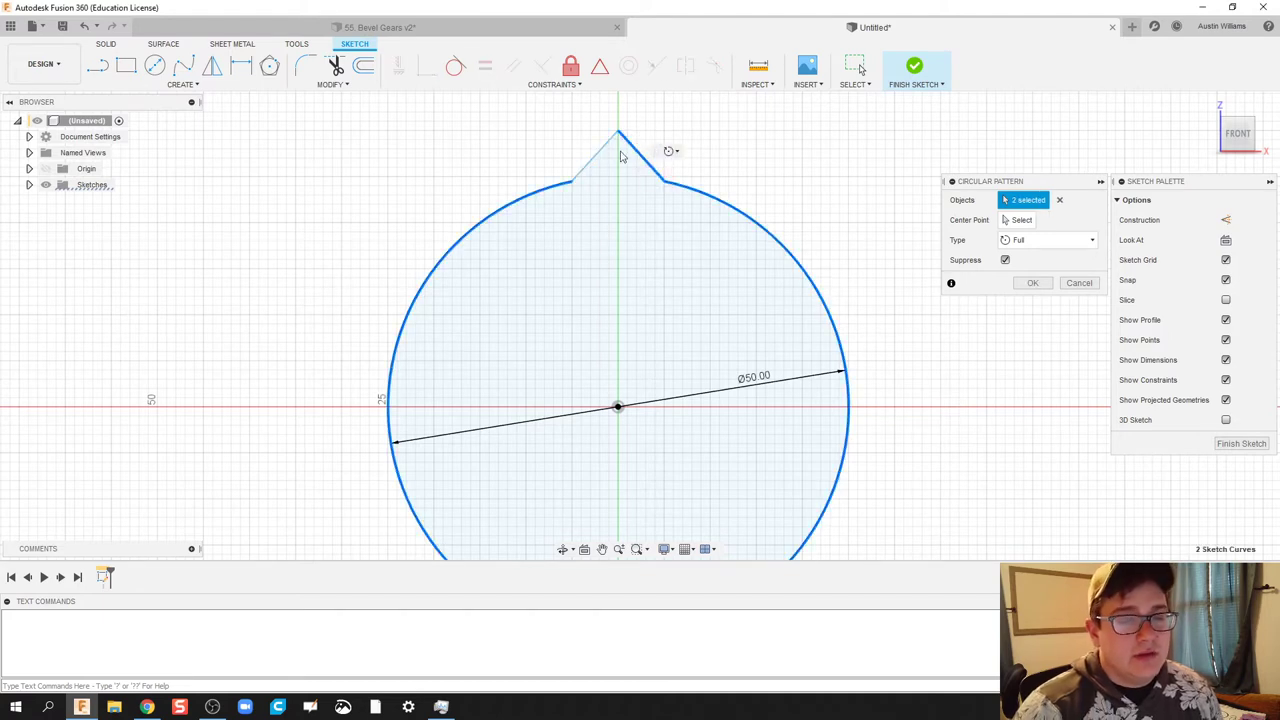
left_click(756, 224)
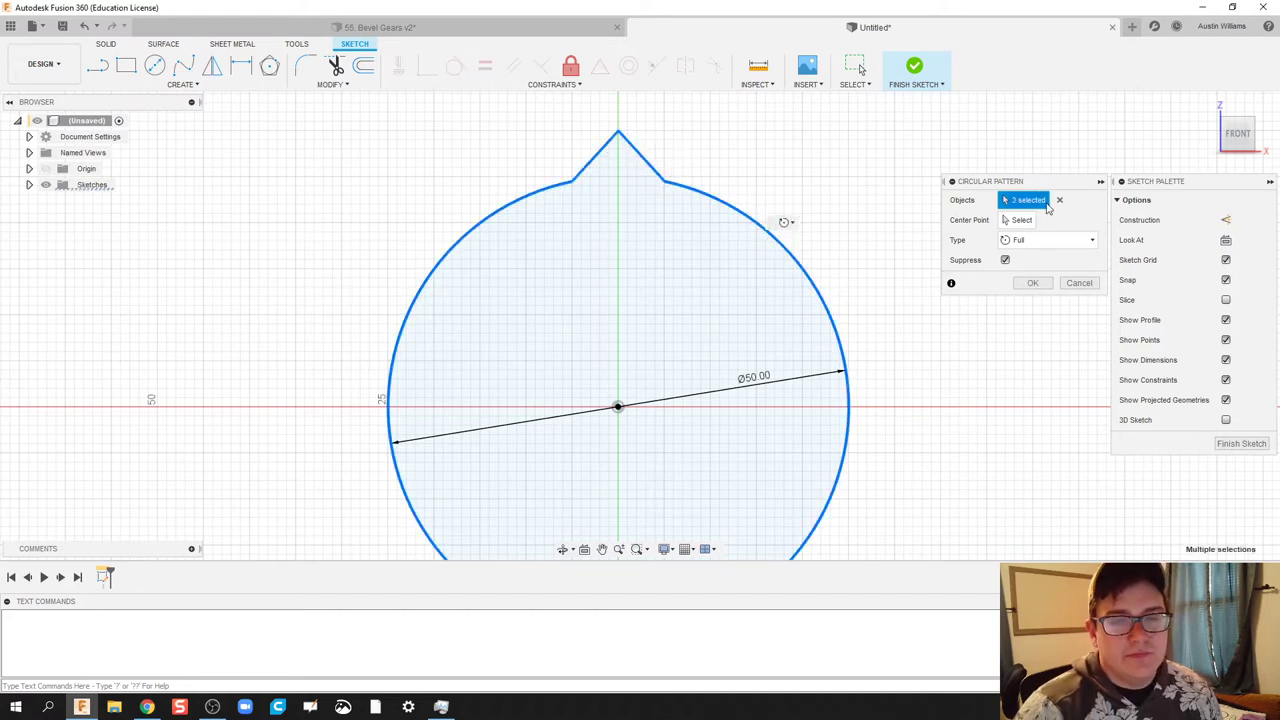
left_click(1059, 200)
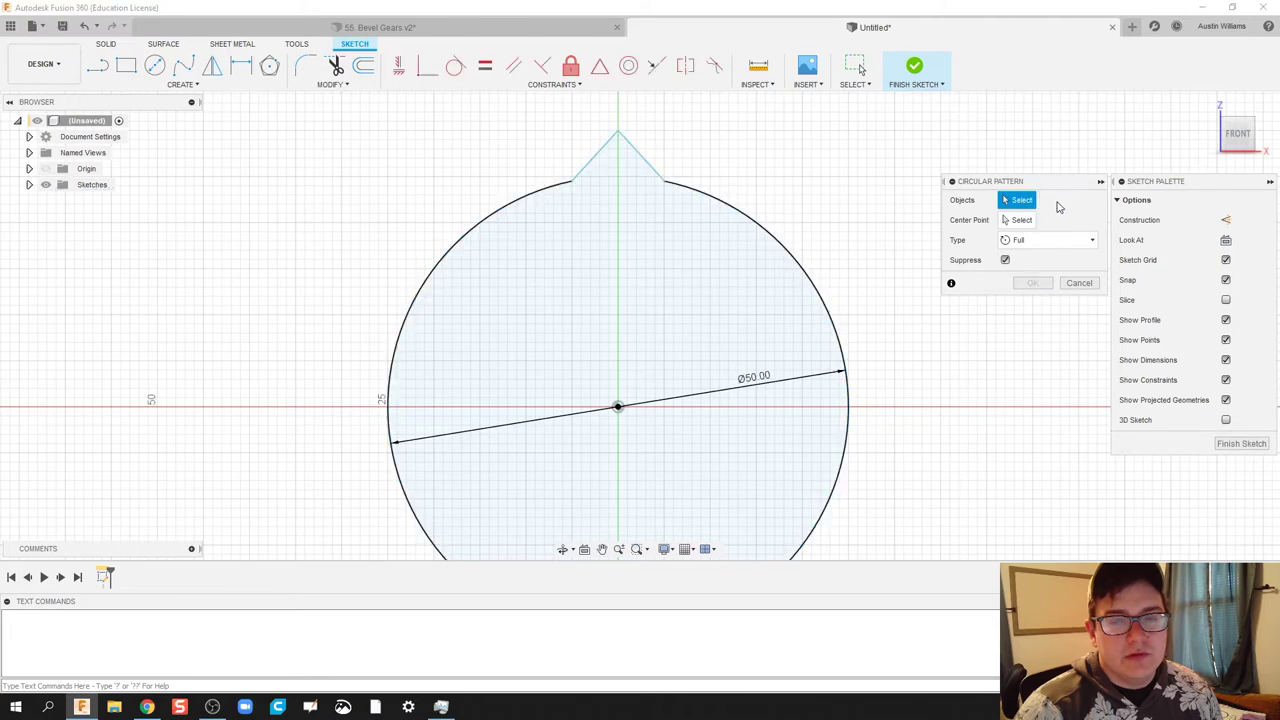
left_click(602, 160)
left_click(639, 157)
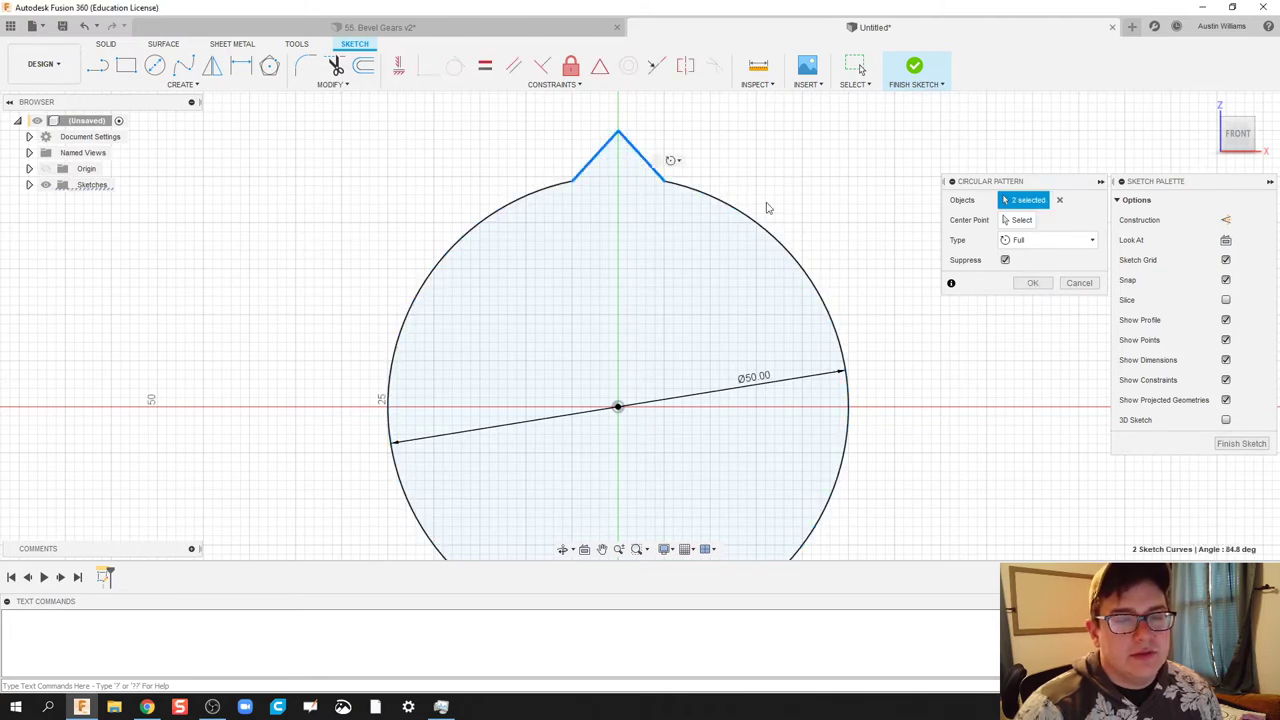
left_click(1017, 221)
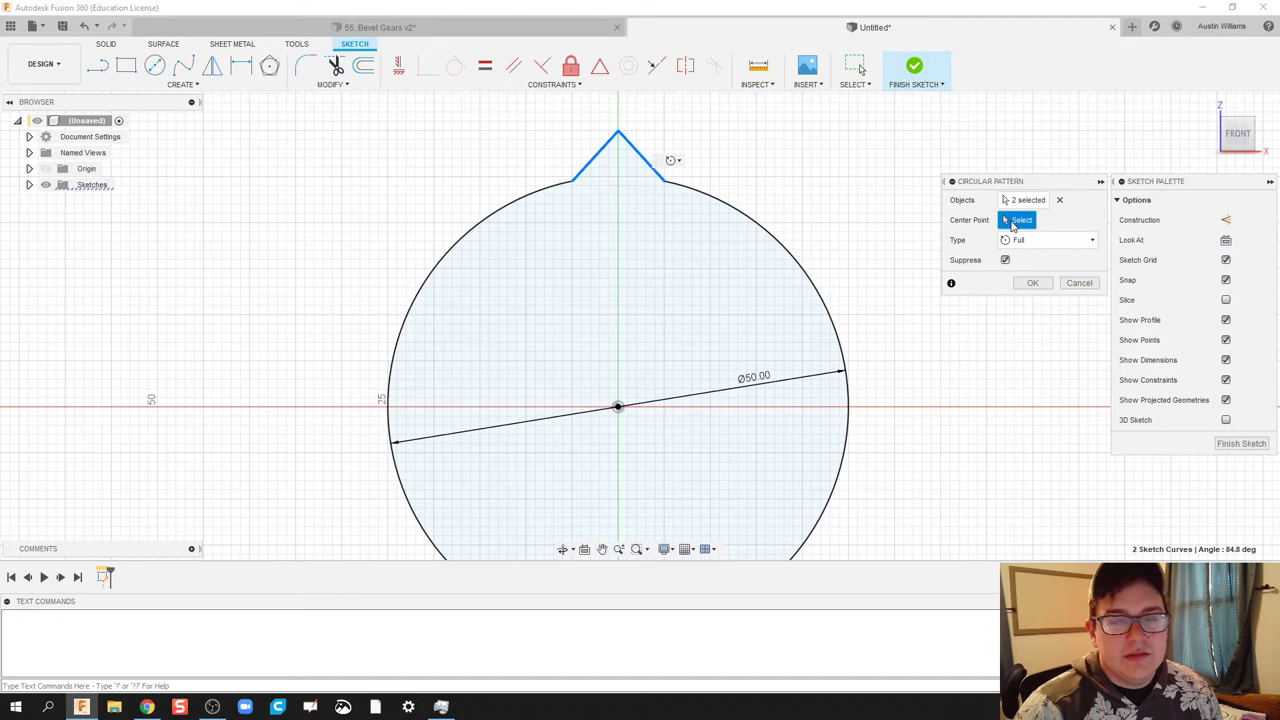
left_click(618, 407)
mouse_move(616, 296)
middle_mouse_down()
mouse_move(608, 274)
mouse_move(614, 342)
middle_mouse_up()
scroll(608, 274, "down", 2)
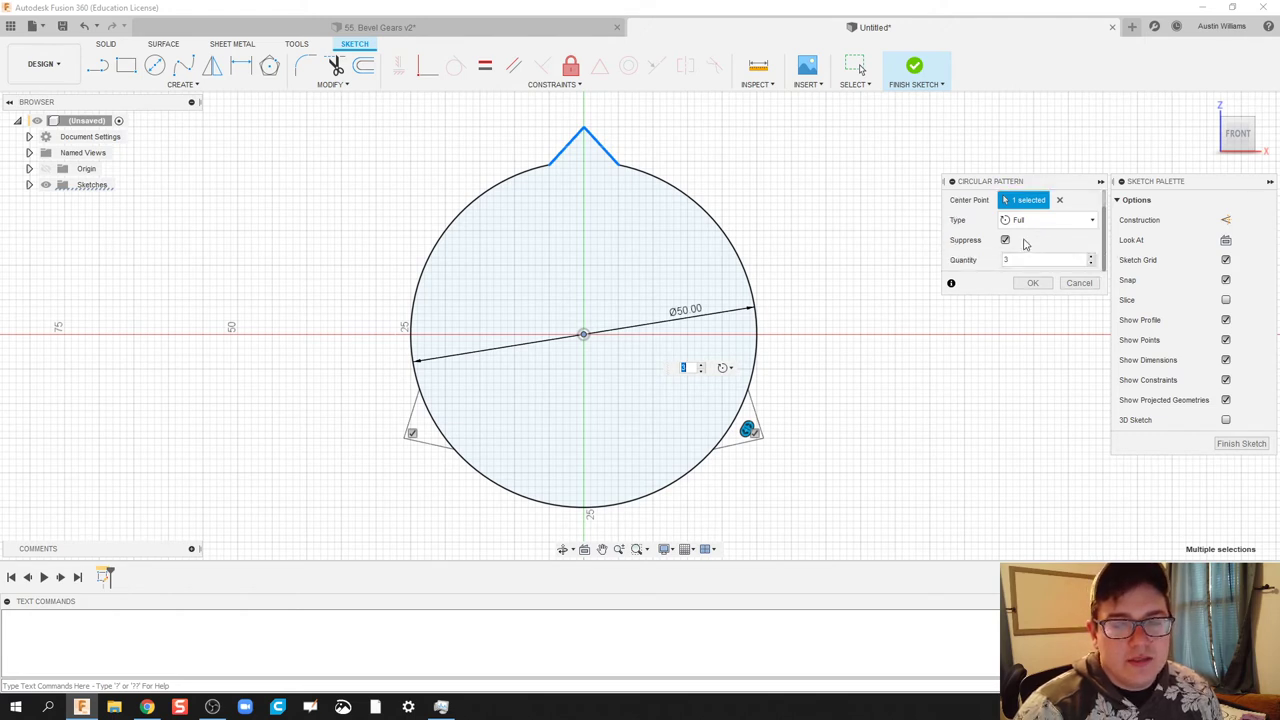
- Raise the pattern quantity step by step up to 15 teeth
left_click(1092, 259)
left_click(1092, 259)
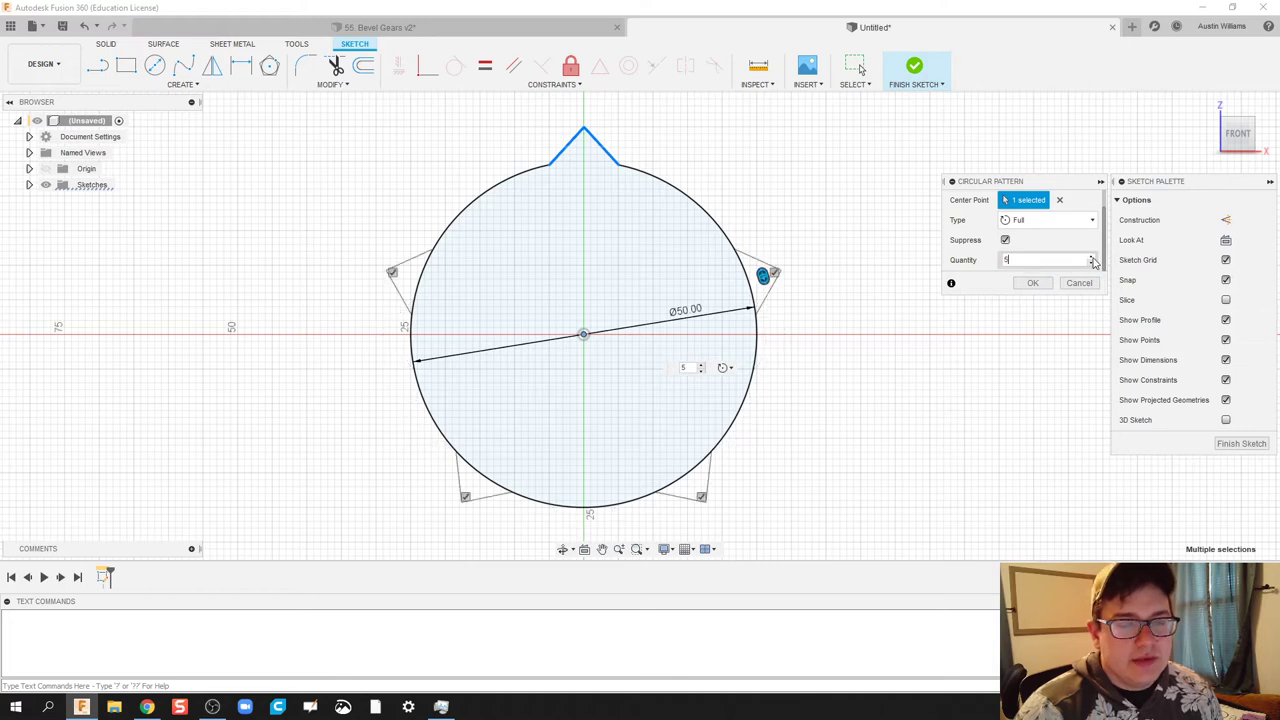
left_click(1092, 258)
left_click(1092, 258)
left_click(1092, 258)
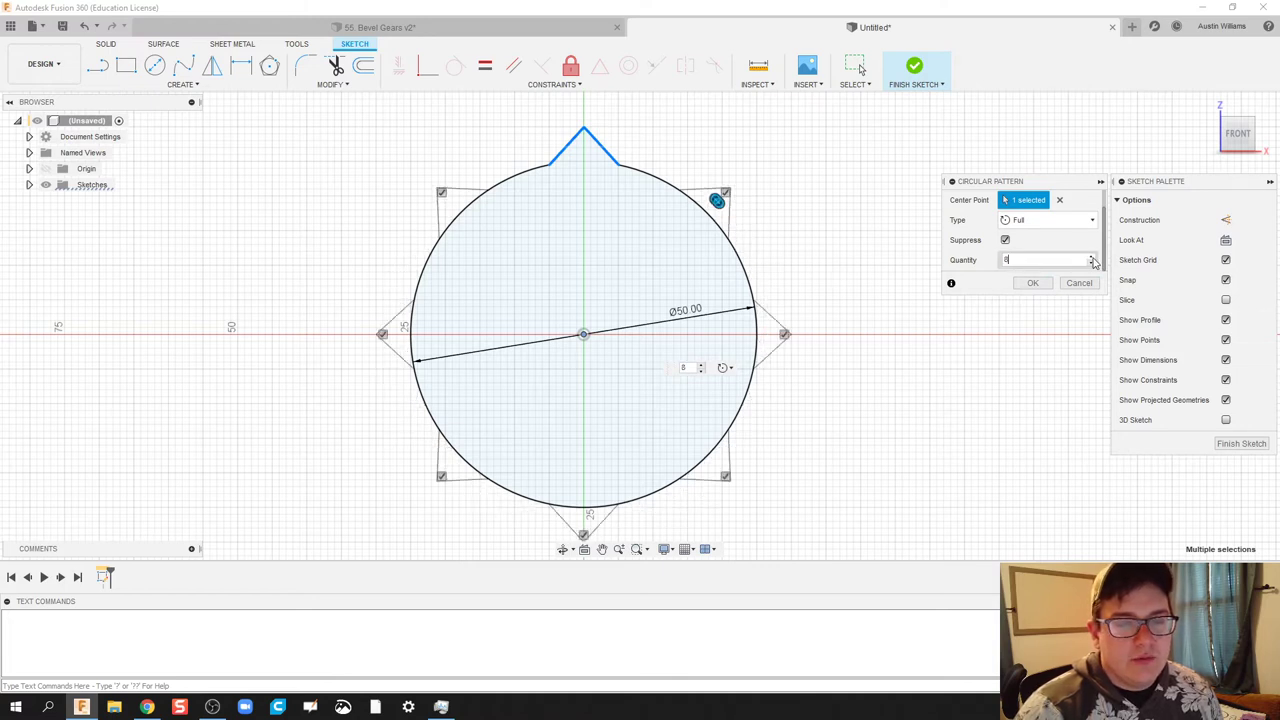
left_click(1092, 258)
left_click(1092, 258)
left_click(1092, 258)
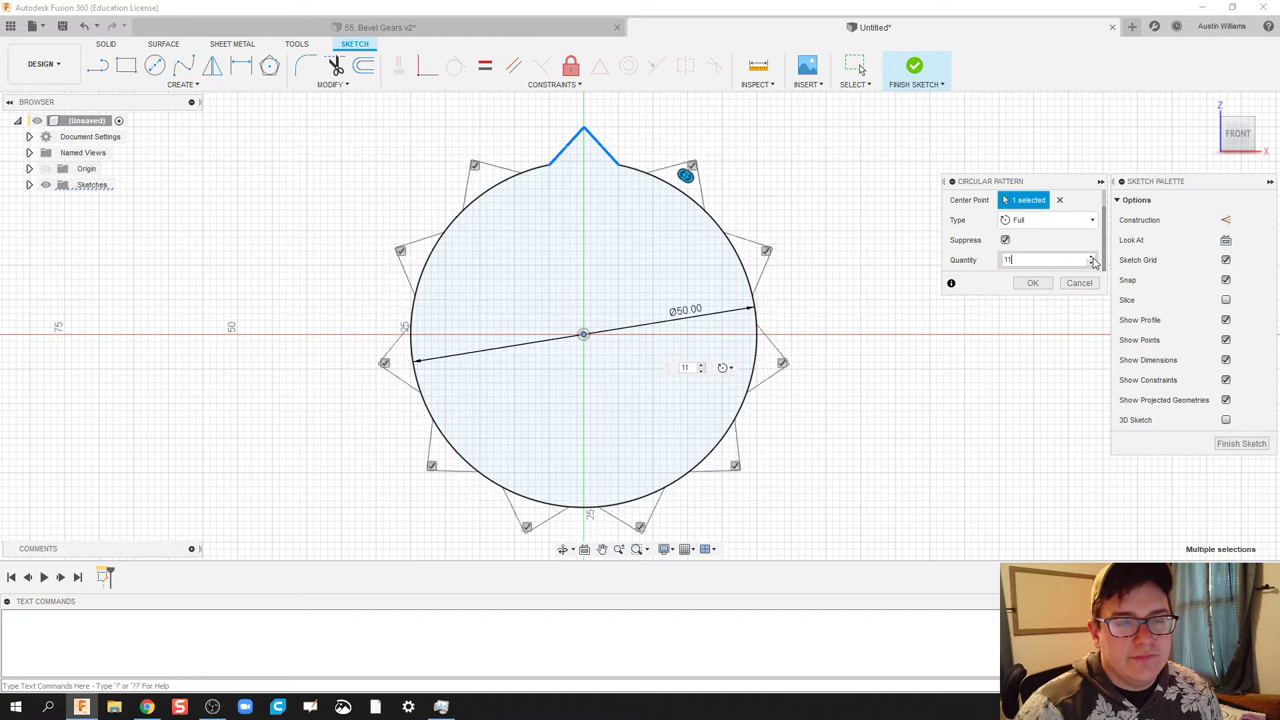
left_click(1092, 258)
left_click(1092, 258)
left_click(1092, 258)
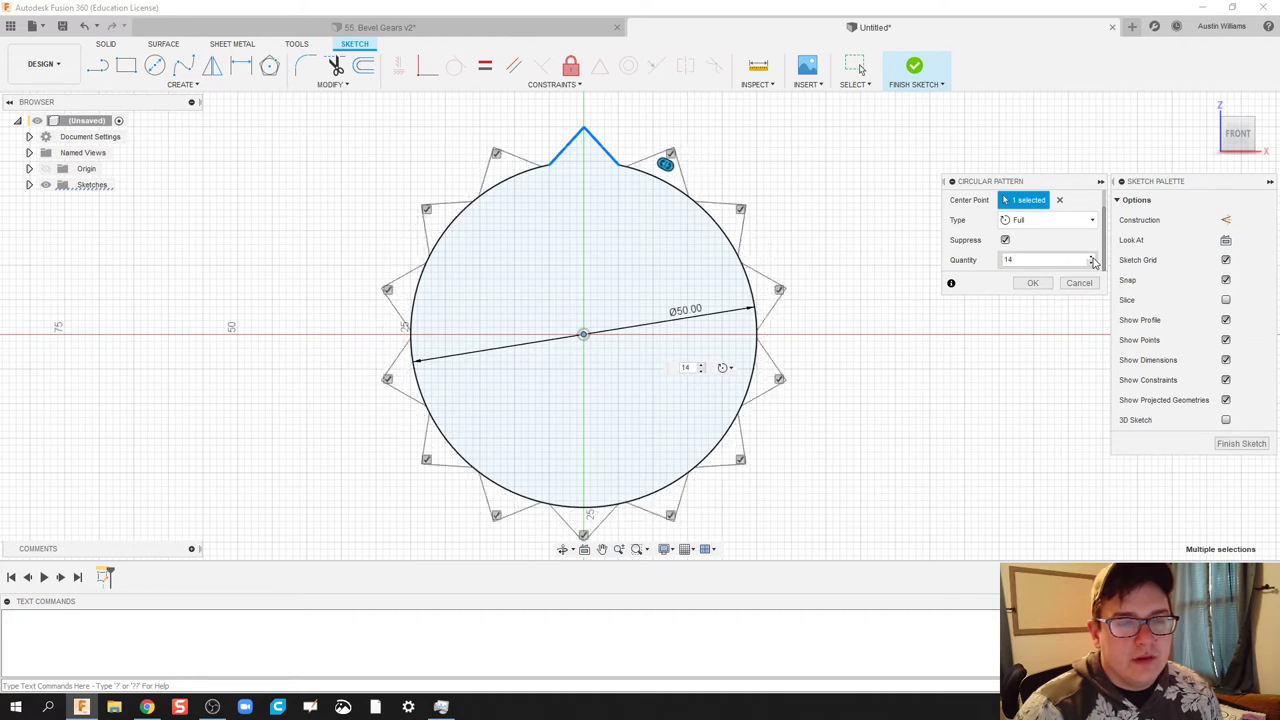
left_click(1092, 258)
- Zoom in on the tooth overlap and try a count of 16
scroll(530, 195, "up", 3)
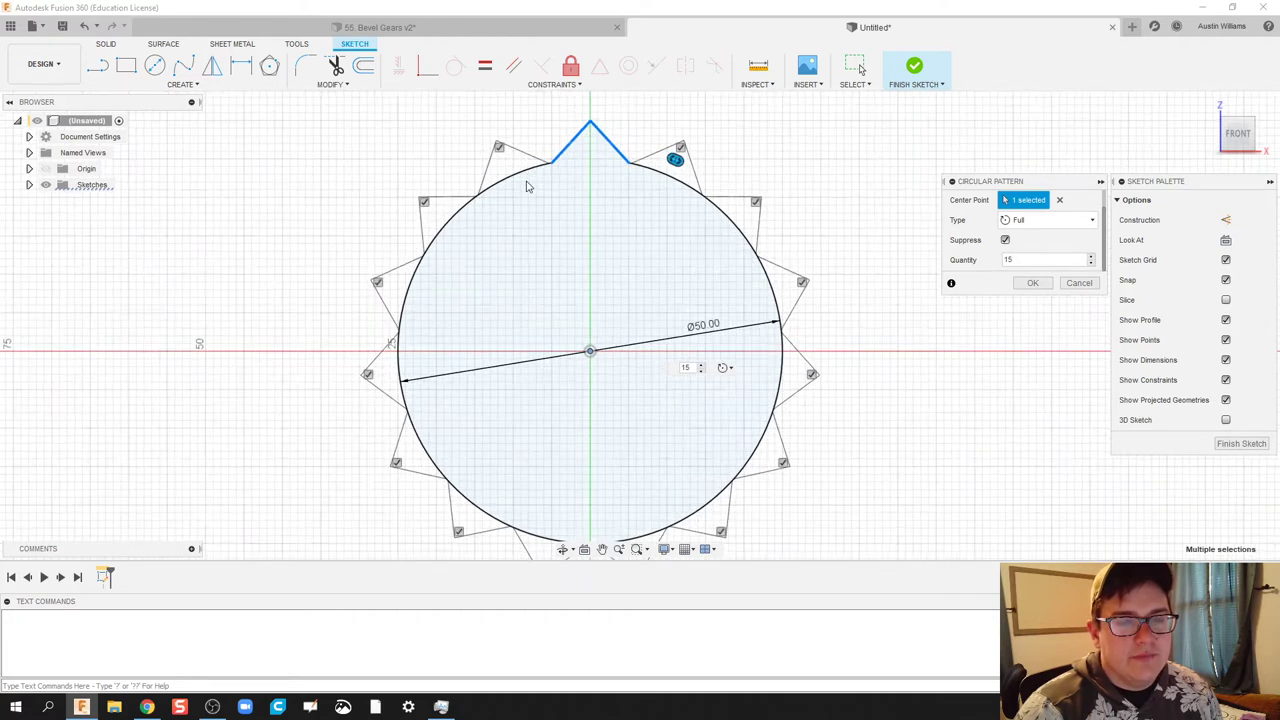
middle_click_drag(531, 273, 543, 334)
scroll(543, 334, "up", 6)
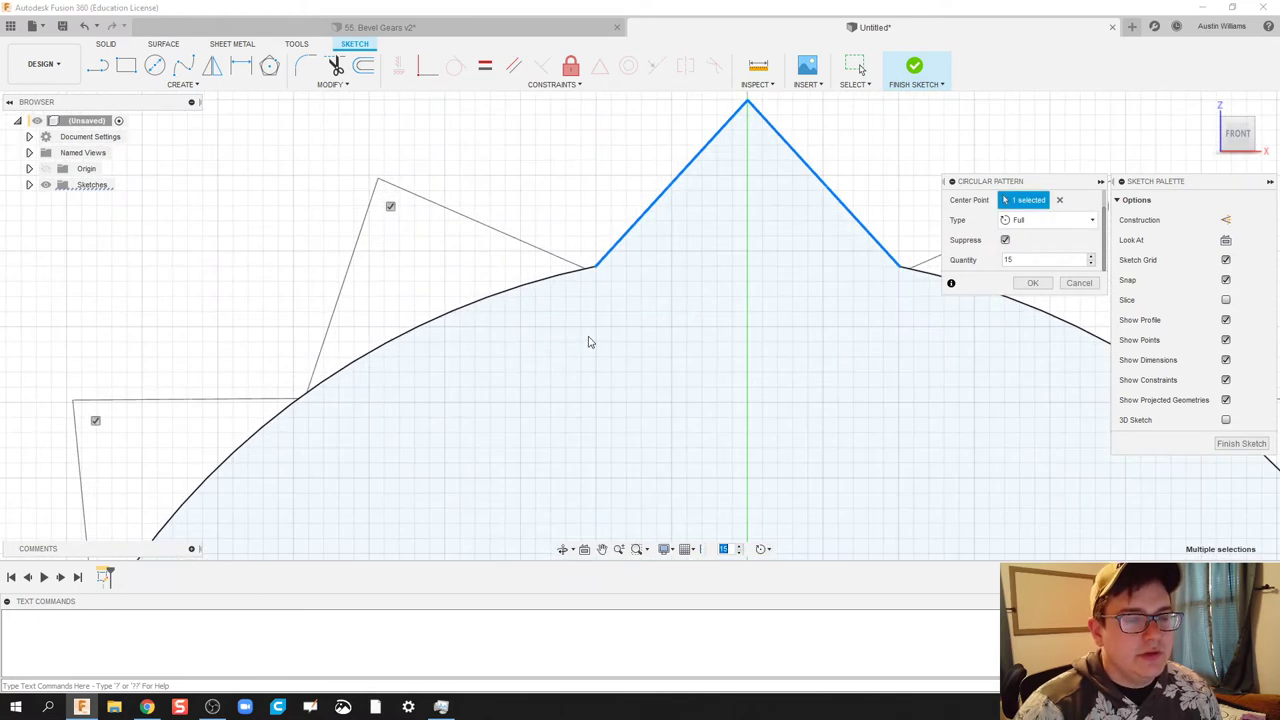
left_click(1092, 257)
middle_click_drag(646, 337, 694, 340)
scroll(728, 286, "up", 3)
middle_click_drag(728, 286, 683, 370)
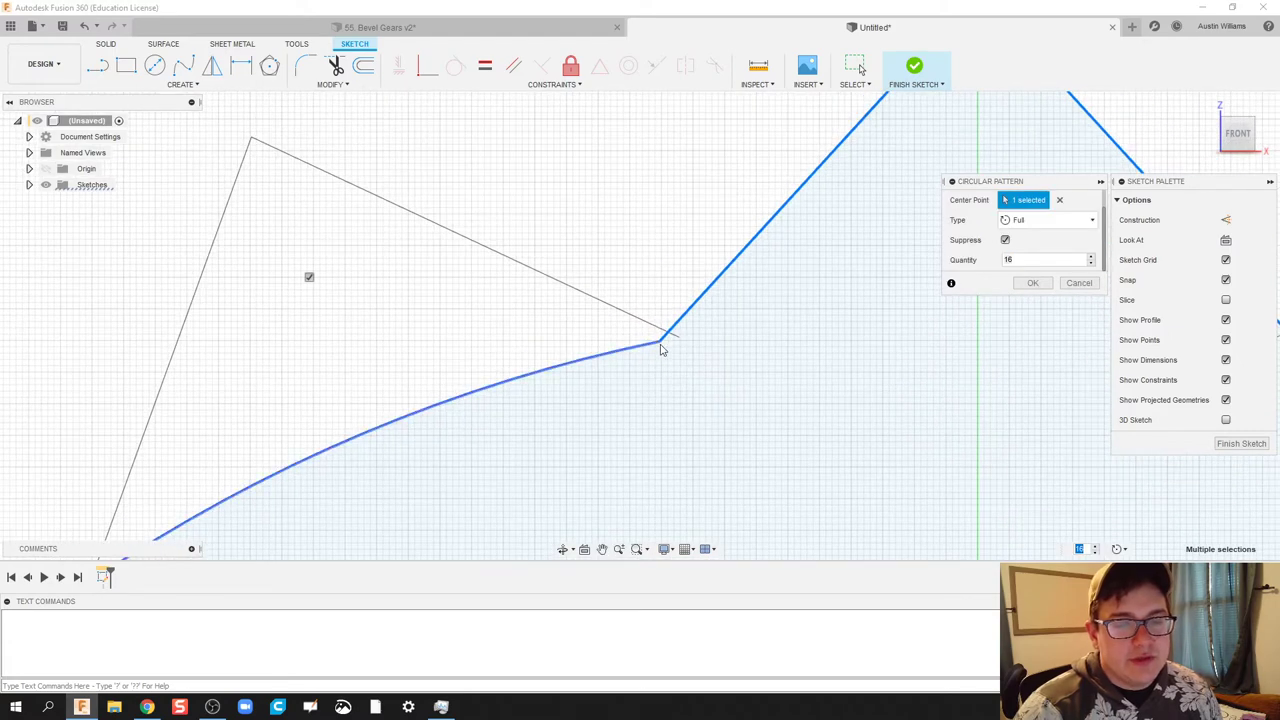
scroll(575, 443, "up", 8)
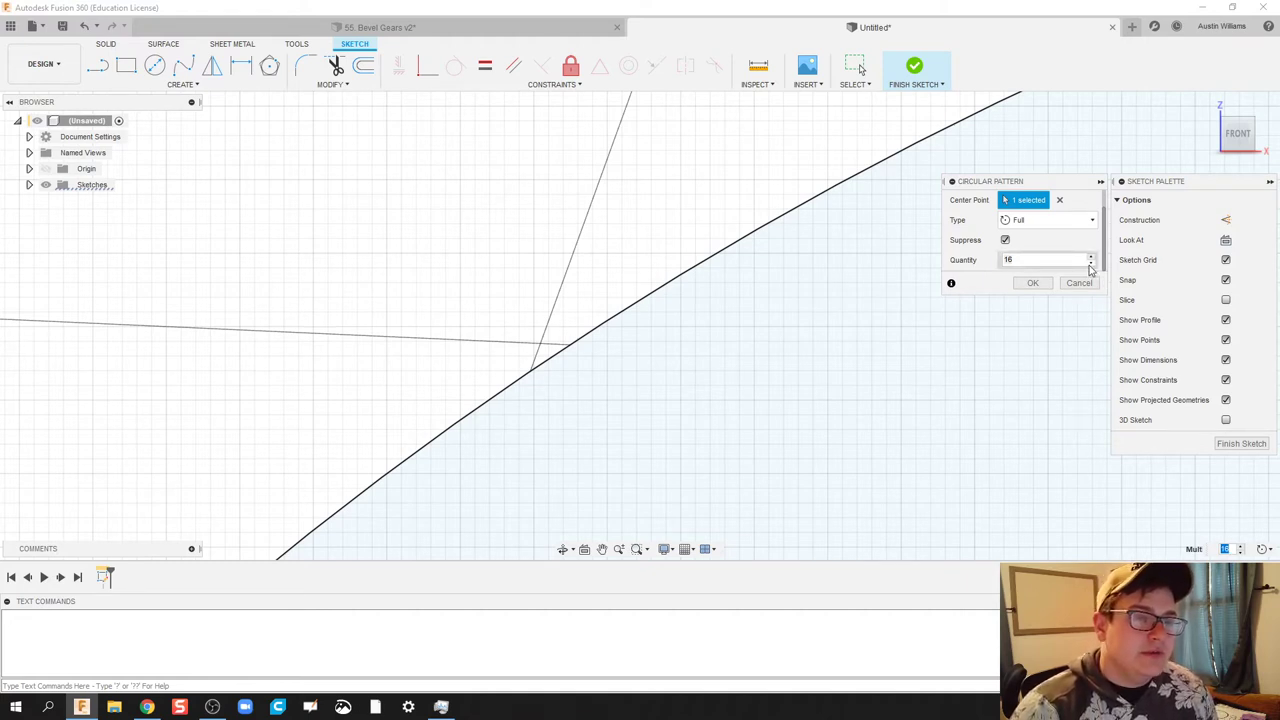
- Set the count back to 15 and commit the circular pattern
left_click(1091, 265)
scroll(820, 337, "down", 2)
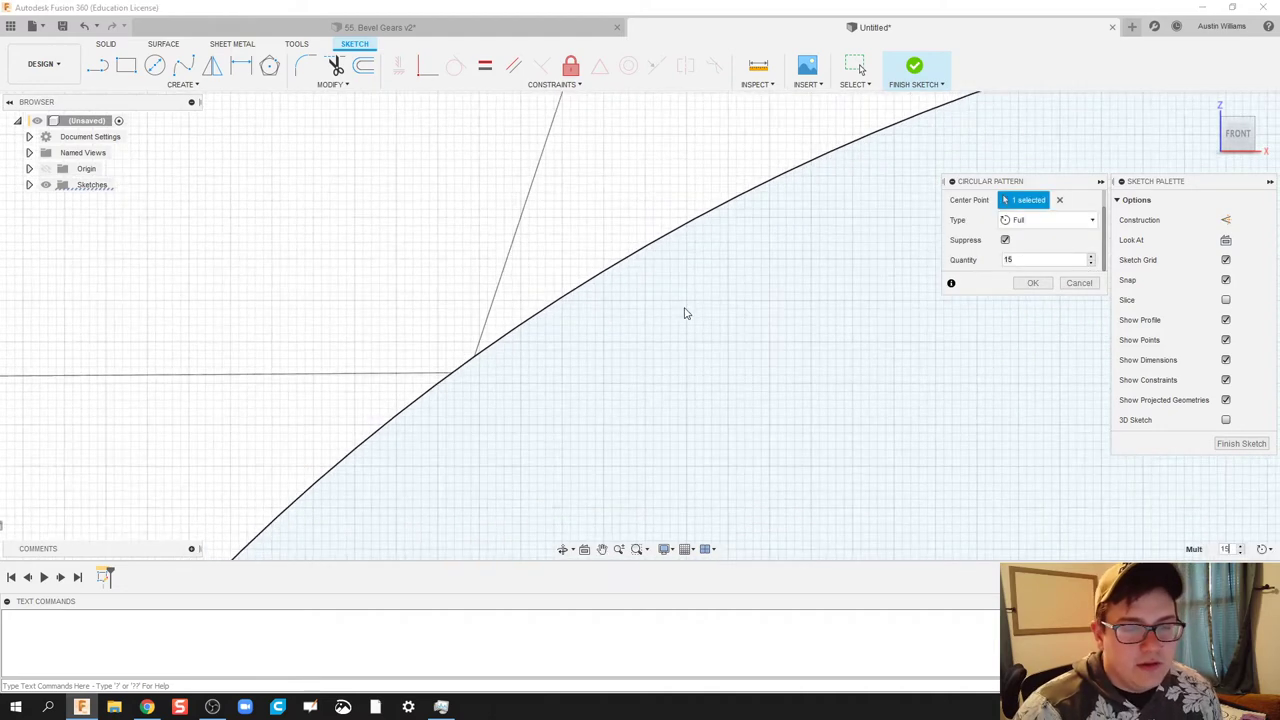
scroll(894, 400, "up", 3)
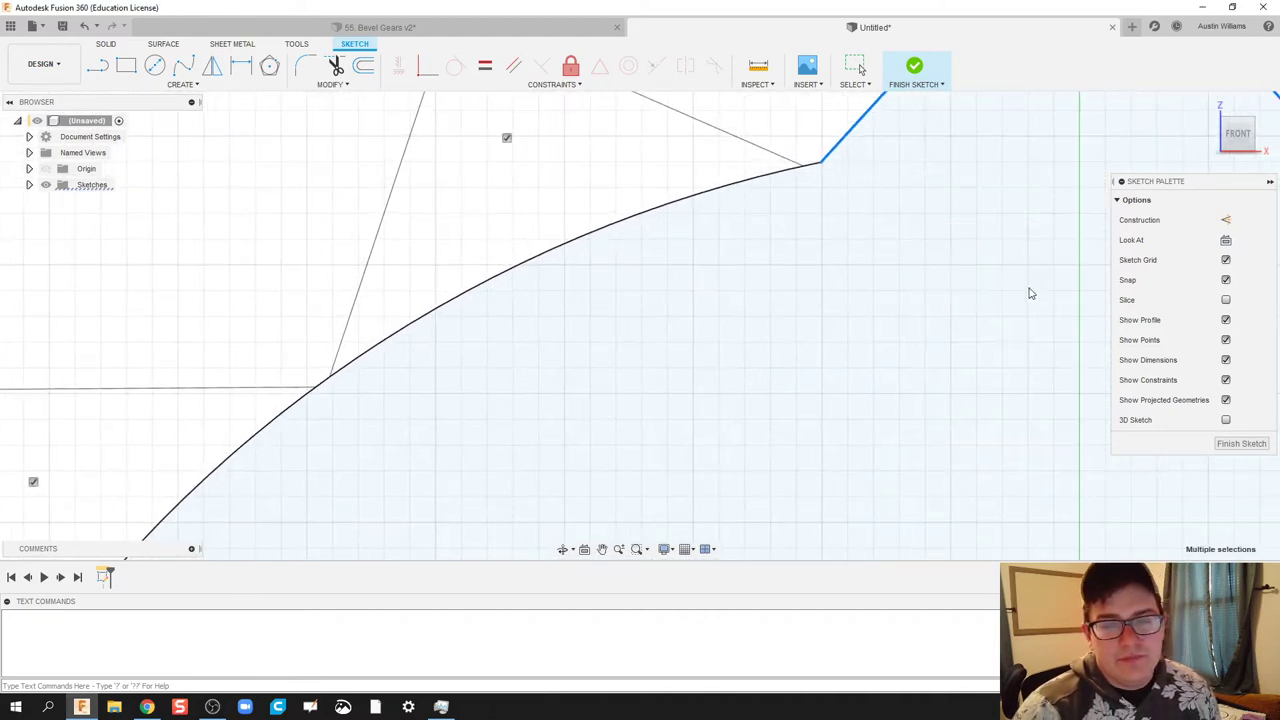
left_click(1032, 283)
scroll(914, 380, "down", 5)
middle_click_drag(680, 360, 667, 218)
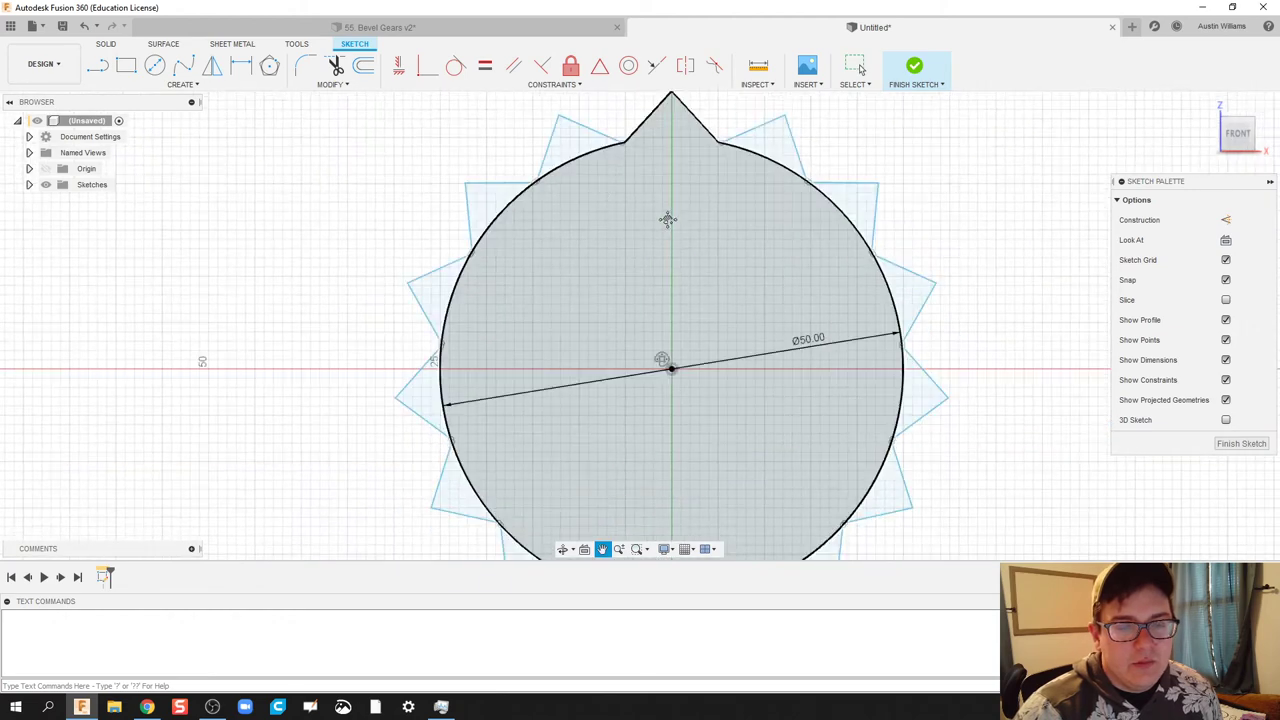
- Finish the sketch and extrude all fifteen gear profiles 18 mm
scroll(667, 218, "down", 1)
left_click(914, 65)
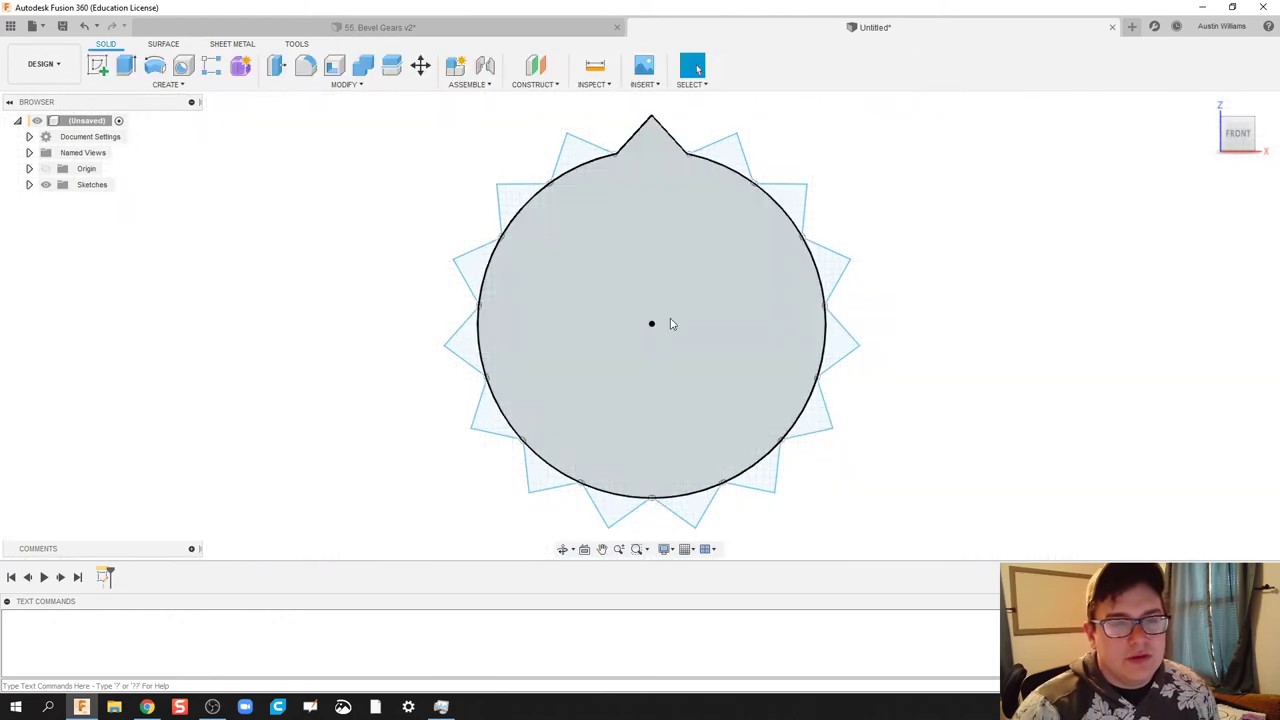
scroll(487, 352, "down", 1)
middle_click_drag(411, 284, 391, 311, "shift")
key("e")
mouse_move(415, 121)
left_mouse_down()
mouse_move(434, 180)
mouse_move(843, 528)
left_mouse_up()
middle_click_drag(843, 435, 803, 443, "shift")
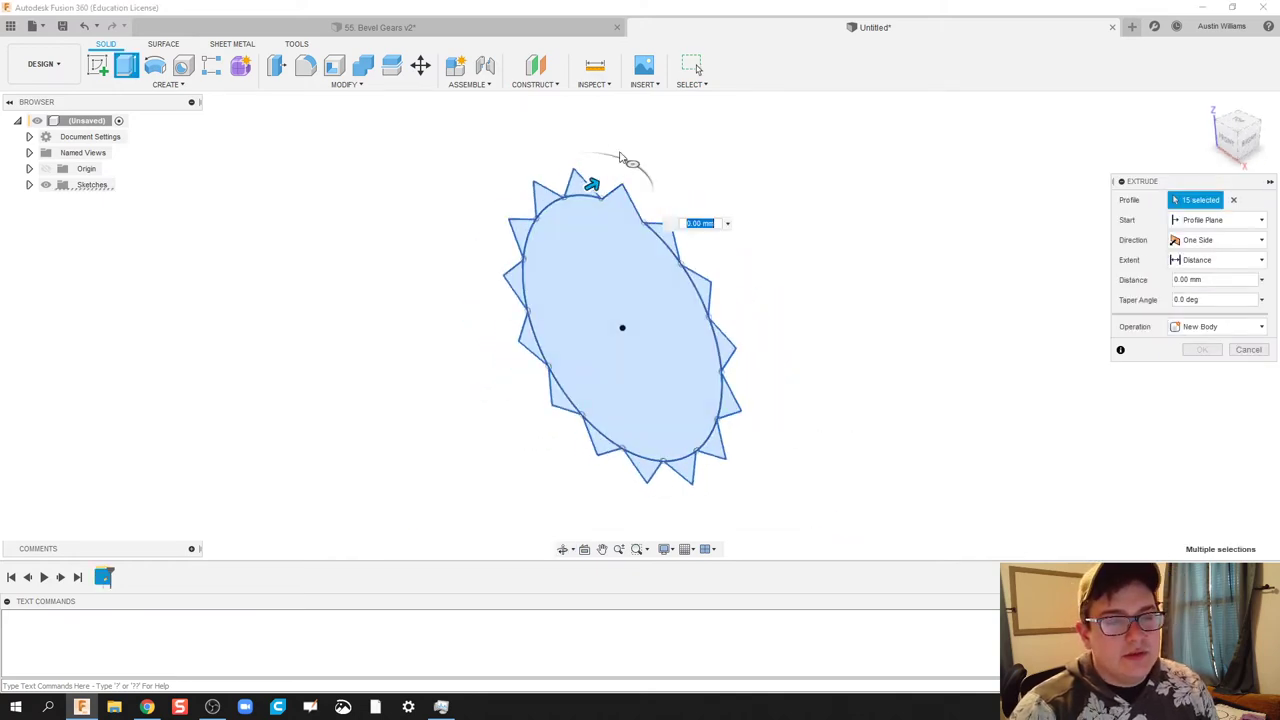
type("18")
key("Return")
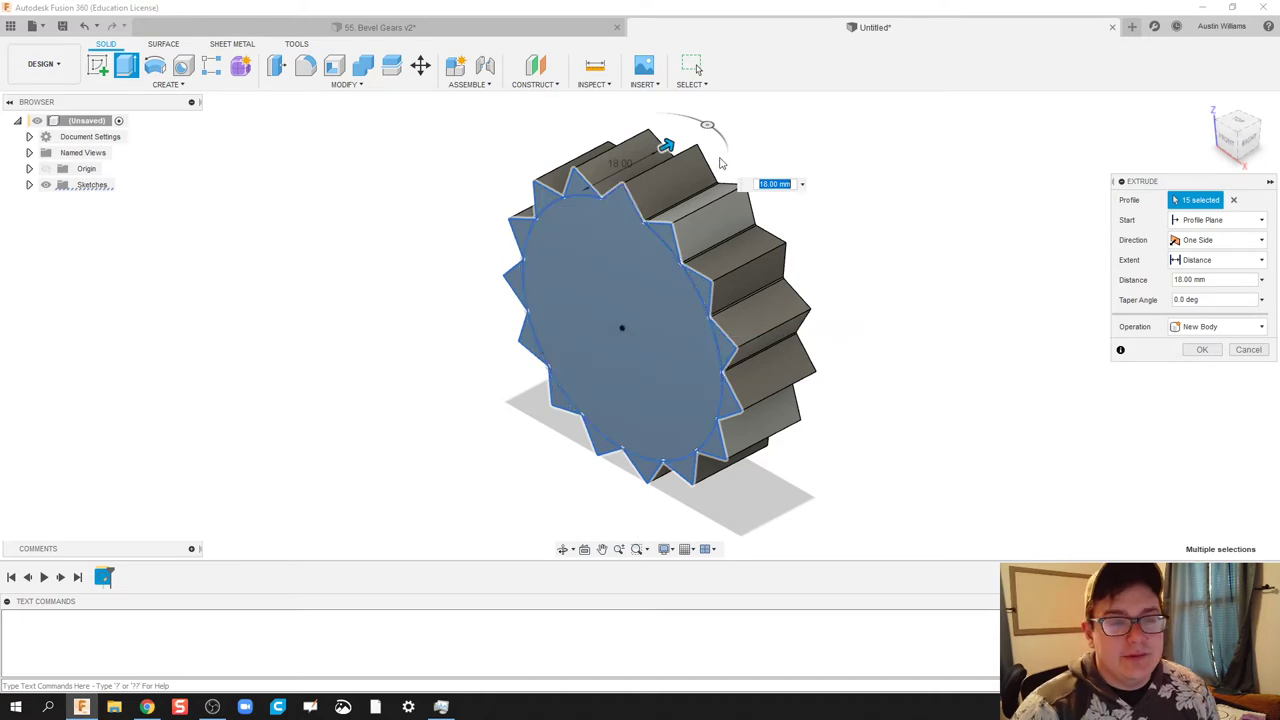
- Give the extrusion a -45° taper as a New Component and confirm
left_click(708, 124)
left_click_drag(708, 124, 658, 113)
mouse_move(880, 348)
middle_mouse_down("shift")
mouse_move(770, 338)
mouse_move(884, 340)
middle_mouse_up("shift")
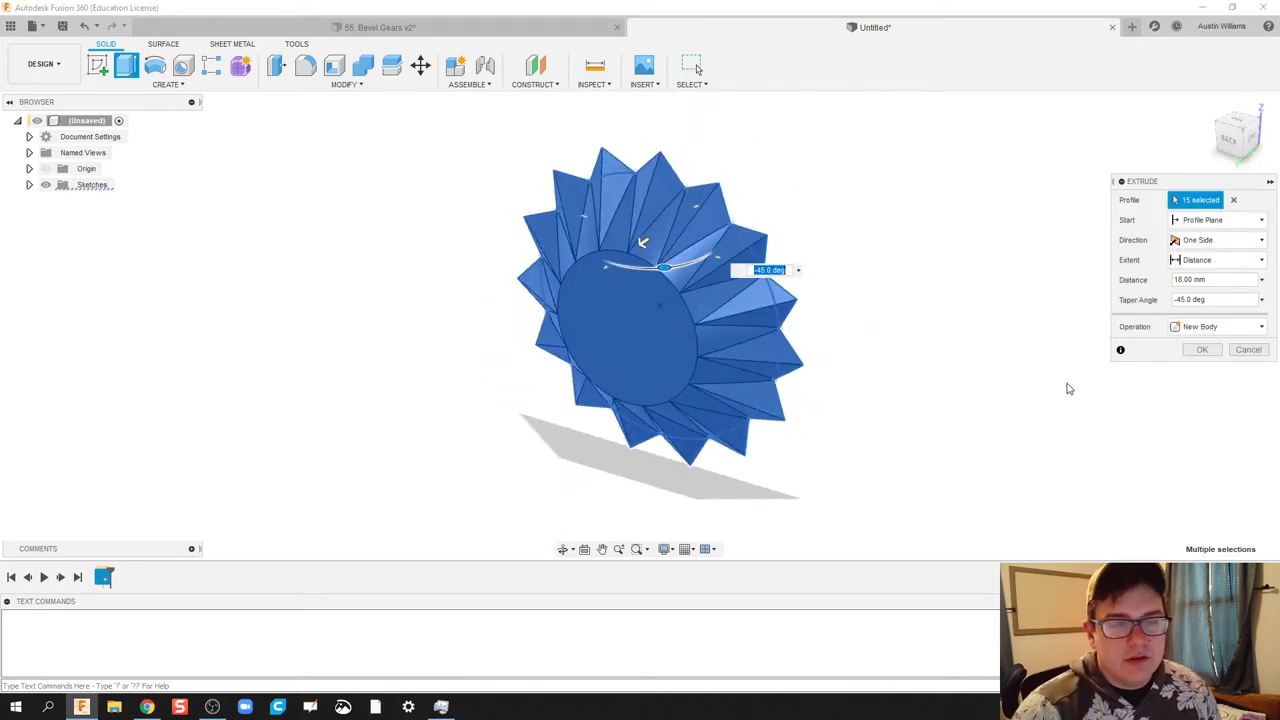
left_click(1205, 327)
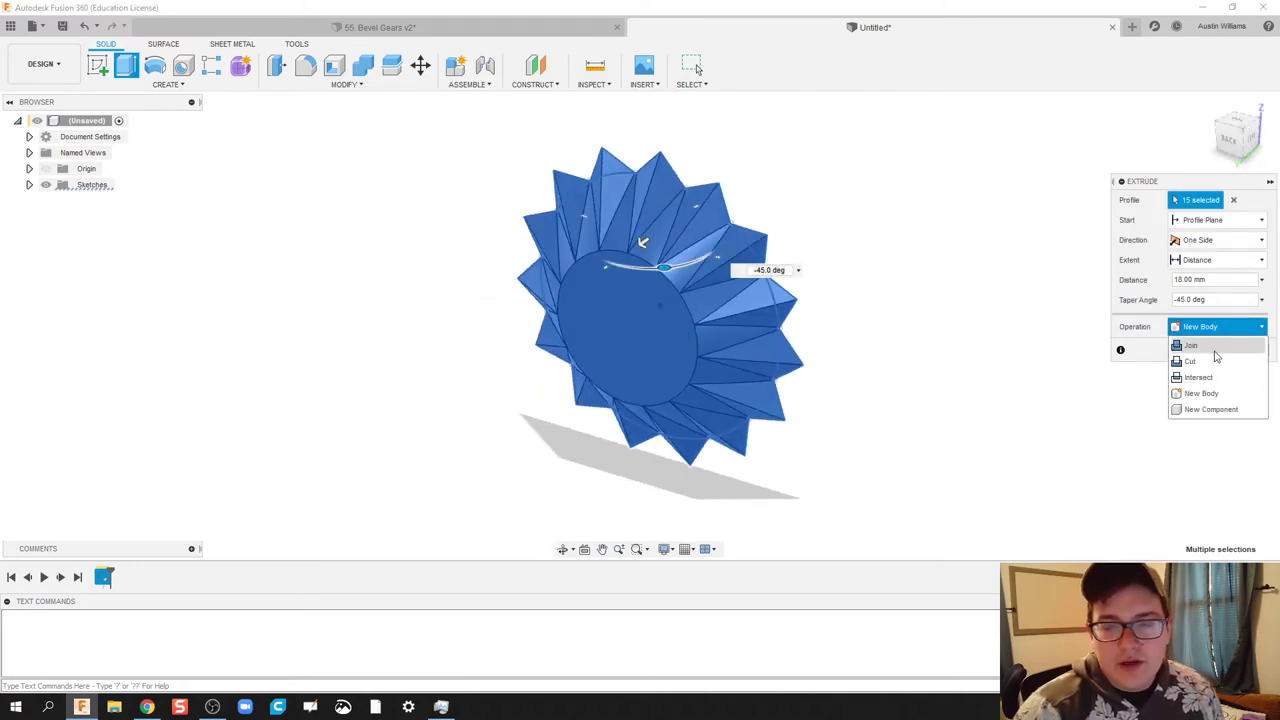
left_click(1209, 410)
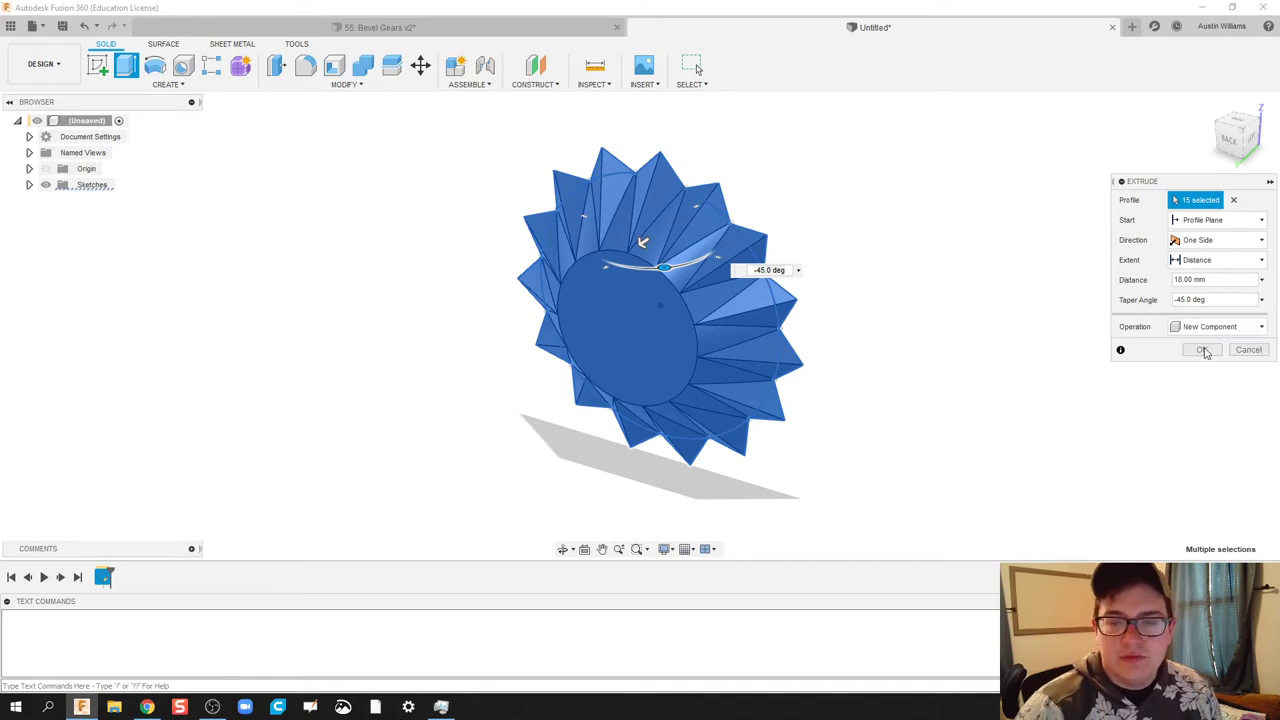
left_click(1203, 350)
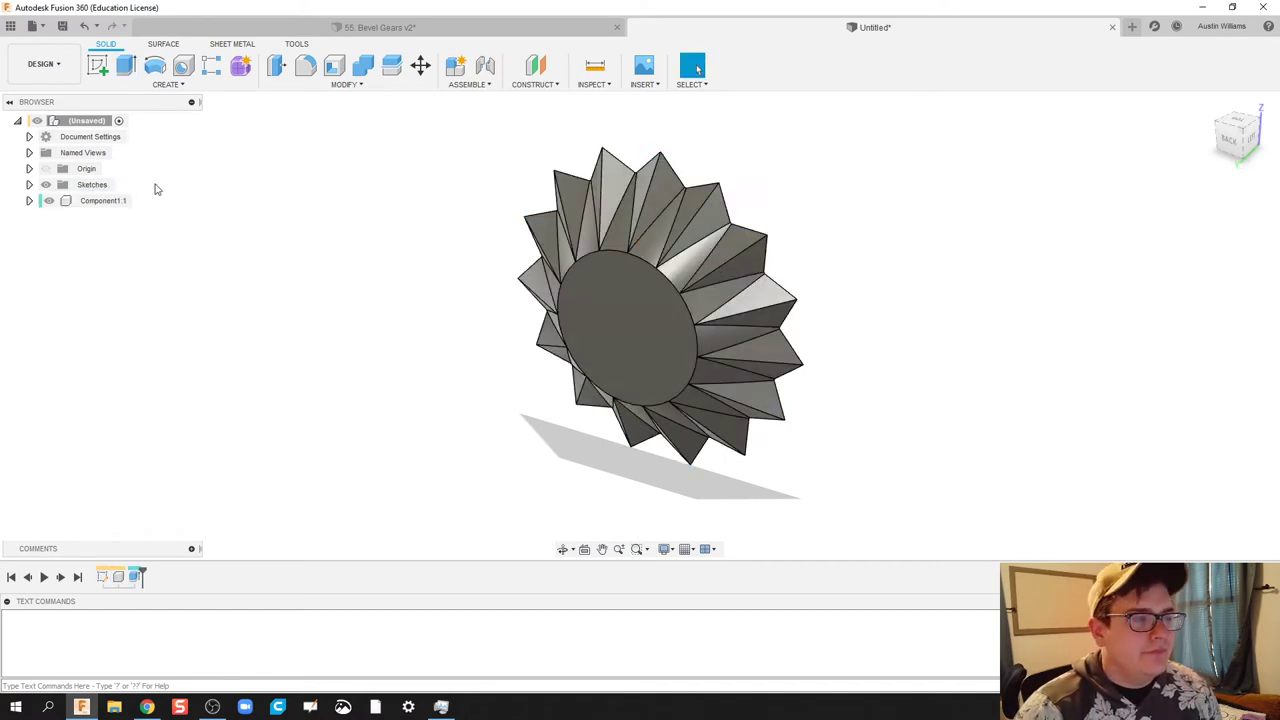
- Sketch a 10 mm circle at the centre of the gear's flat face
scroll(320, 280, "down", 2)
left_click(97, 65)
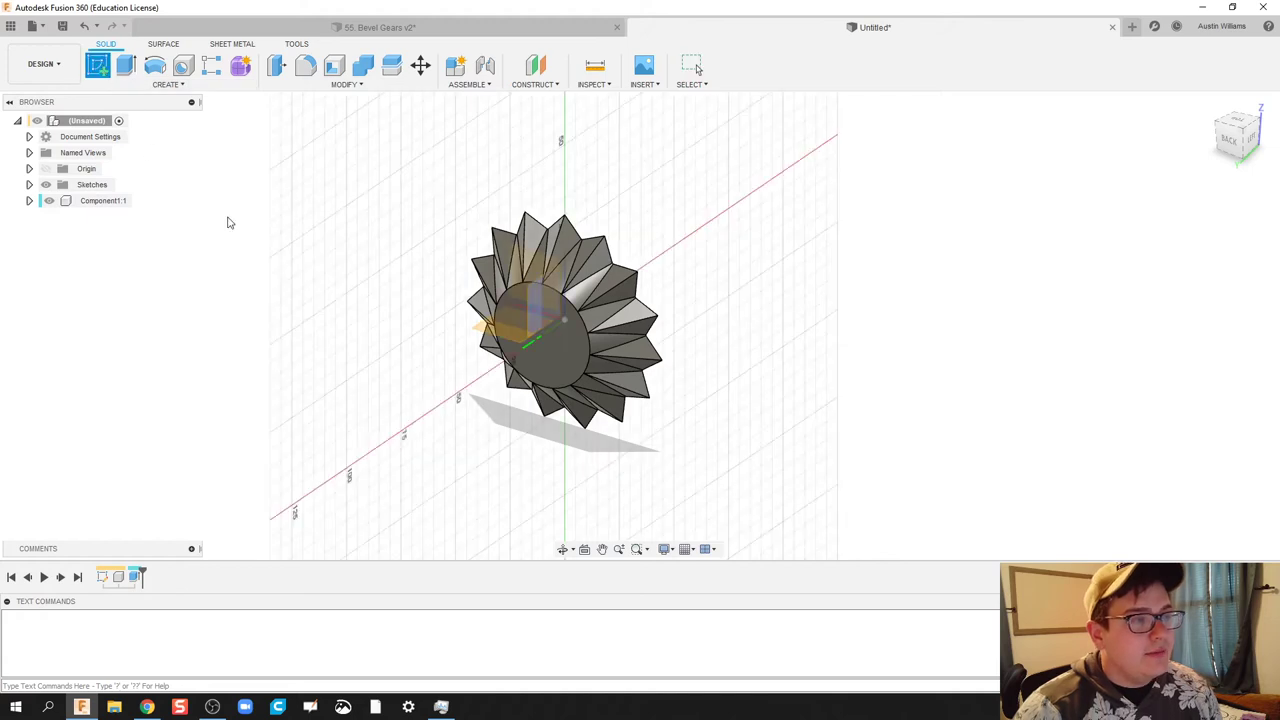
left_click(530, 330)
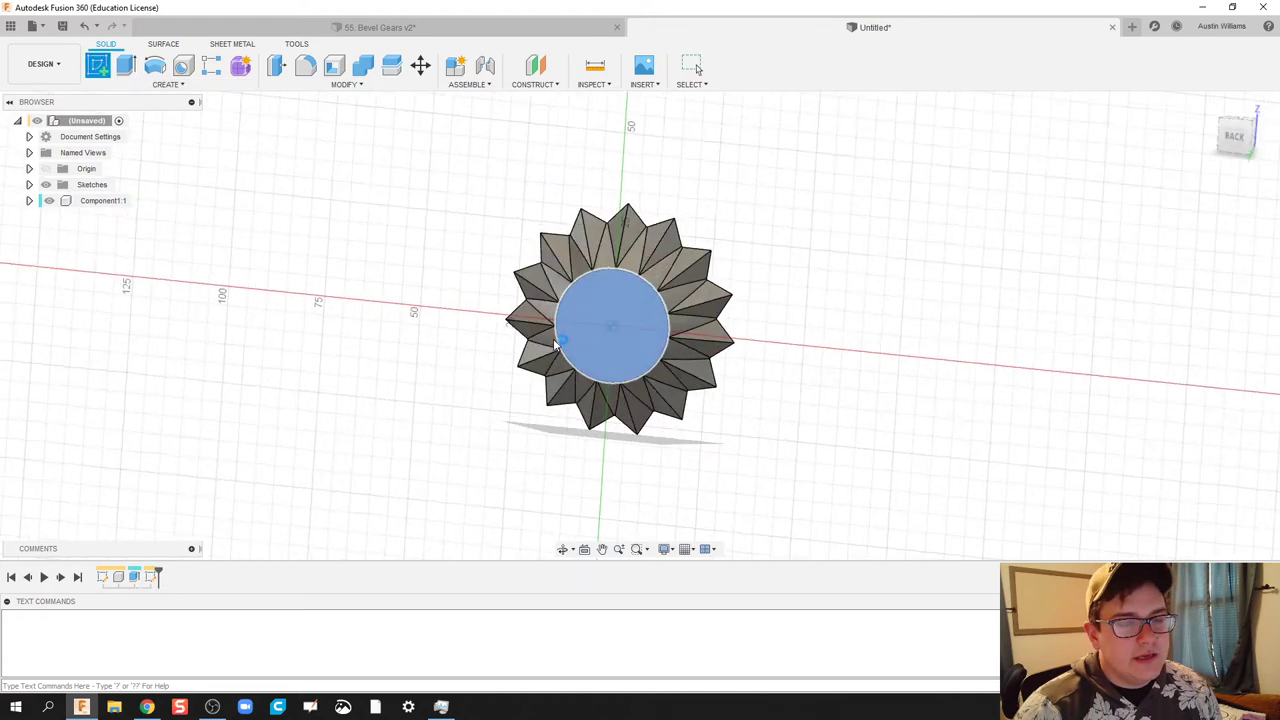
key("c")
scroll(648, 325, "up", 5)
left_click(648, 320)
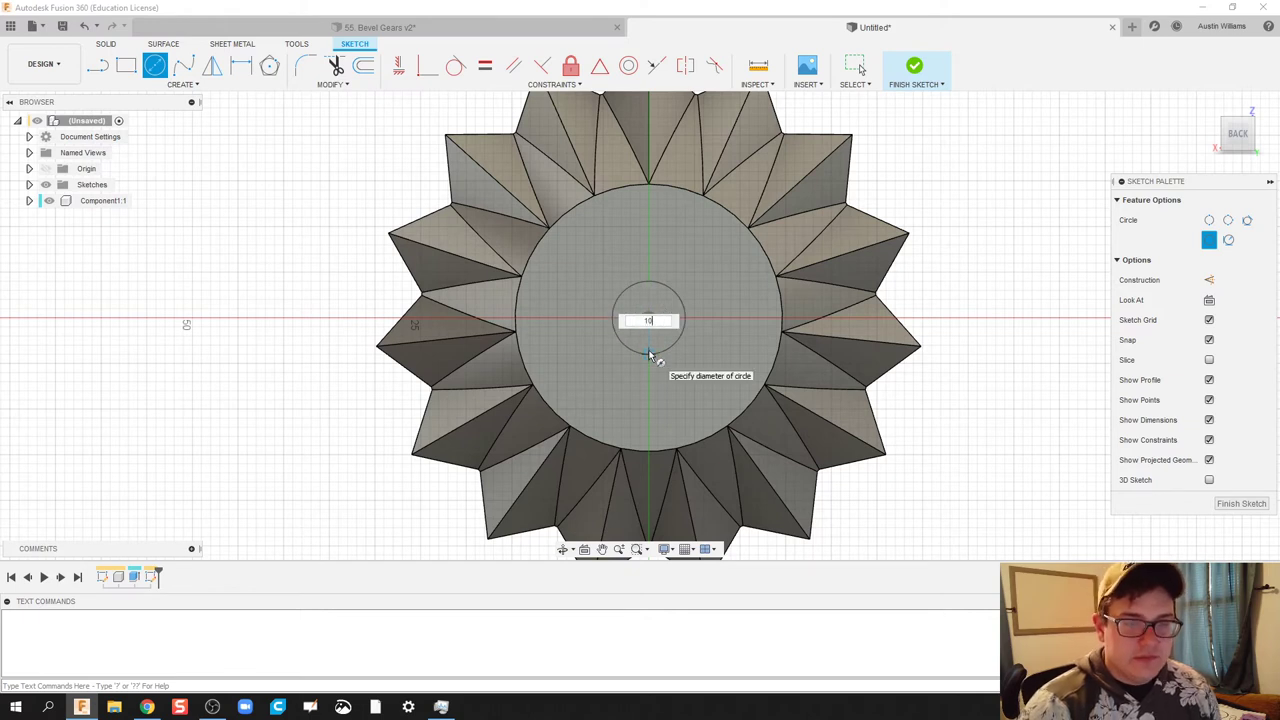
type("10")
key("Return")
left_click(914, 76)
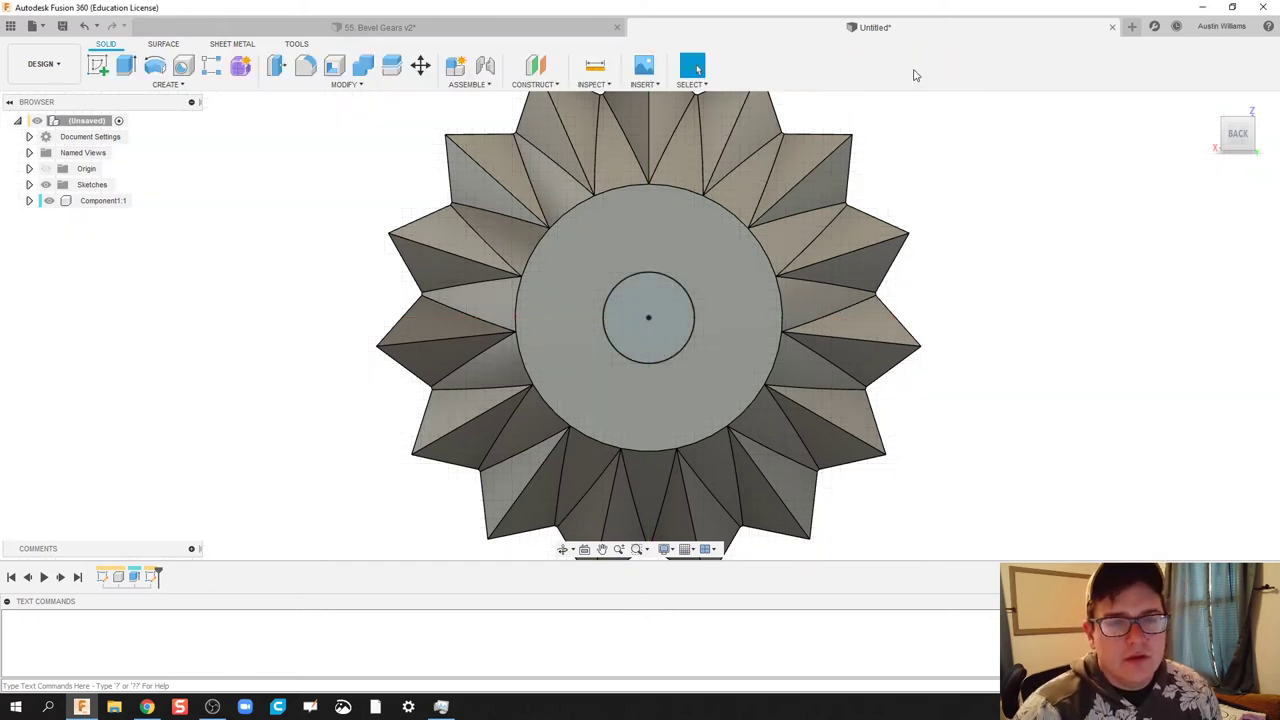
- Extrude the circle 20 mm into the gear as a cut
scroll(798, 245, "down", 3)
middle_click_drag(560, 240, 511, 291, "shift")
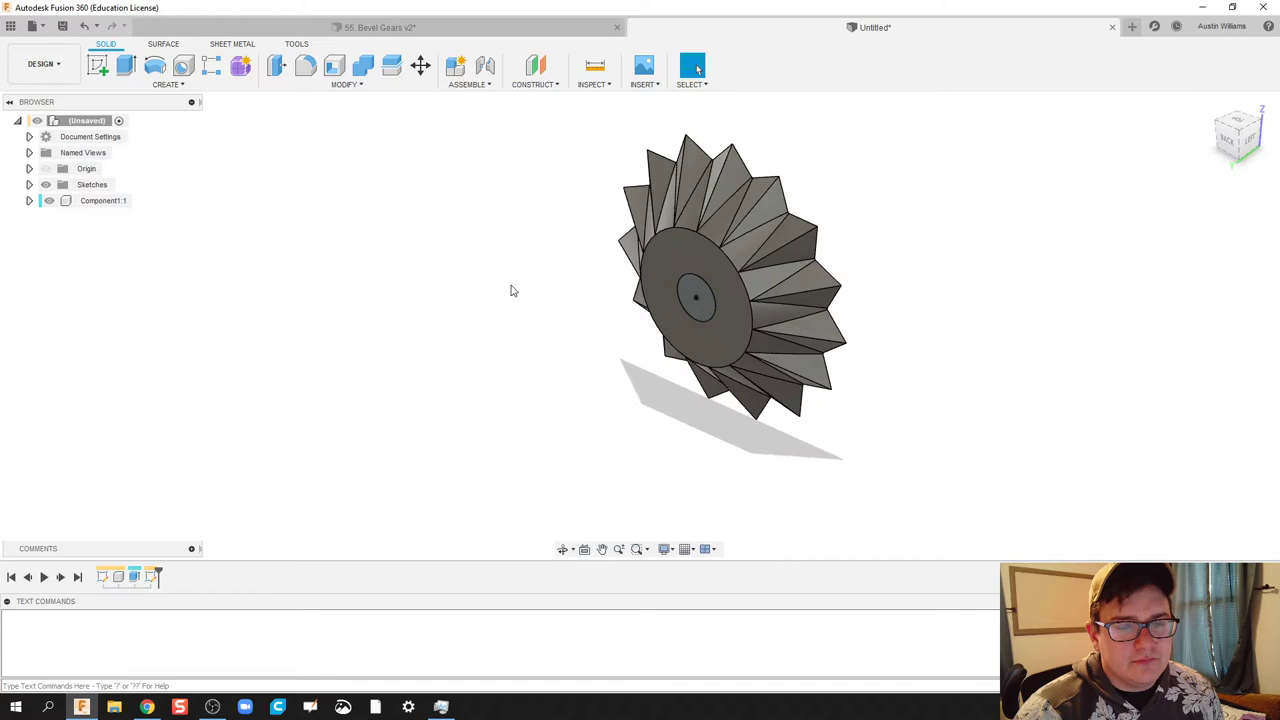
left_click(128, 66)
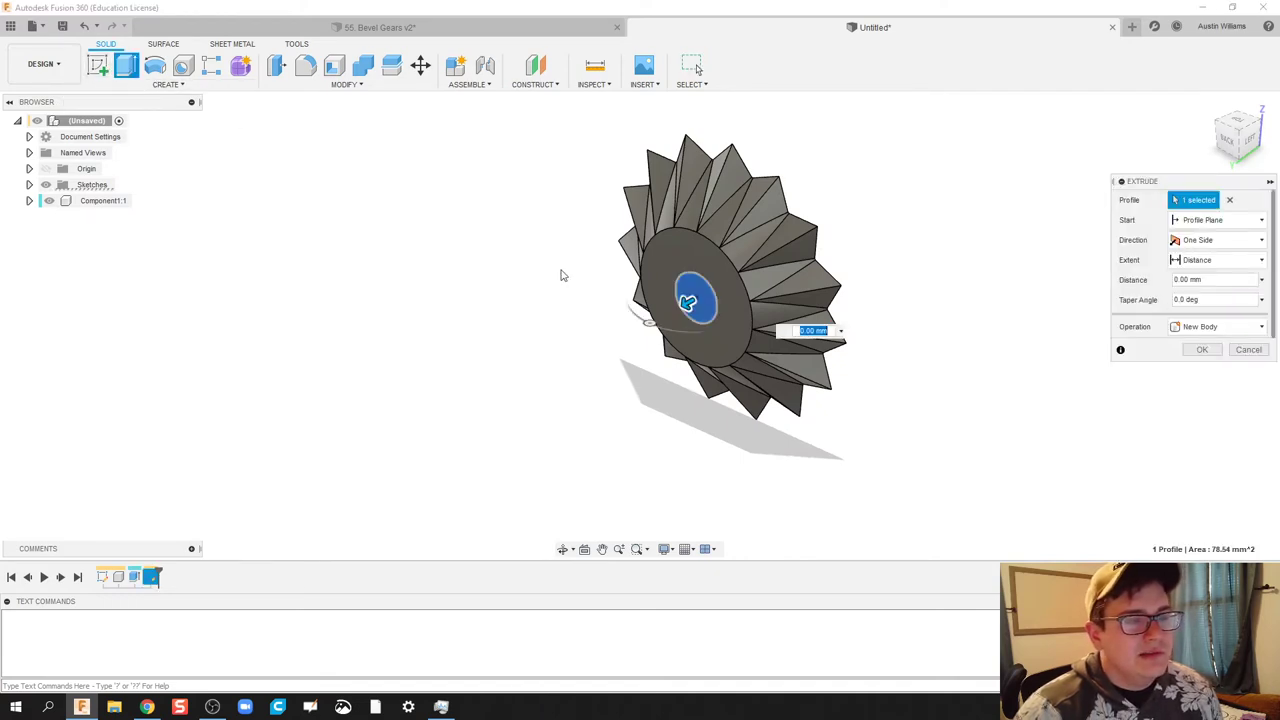
left_click_drag(697, 297, 828, 293)
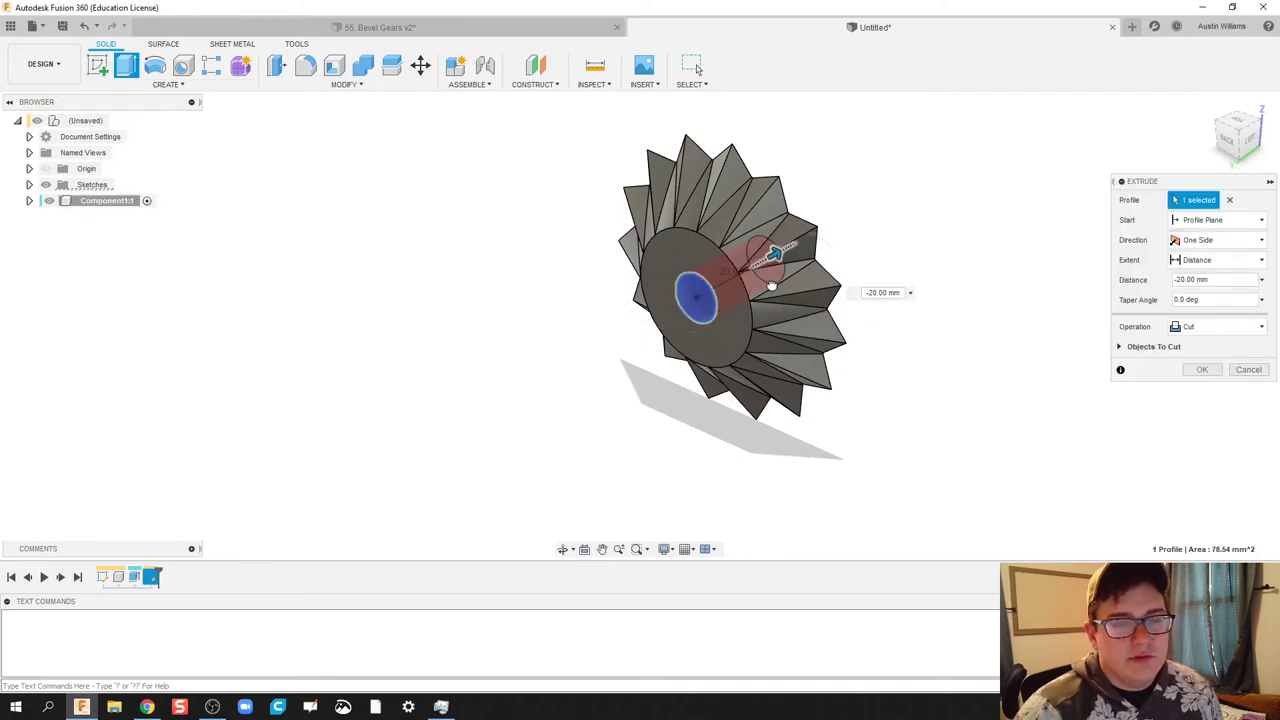
left_click(1204, 369)
middle_click_drag(529, 369, 570, 336, "shift")
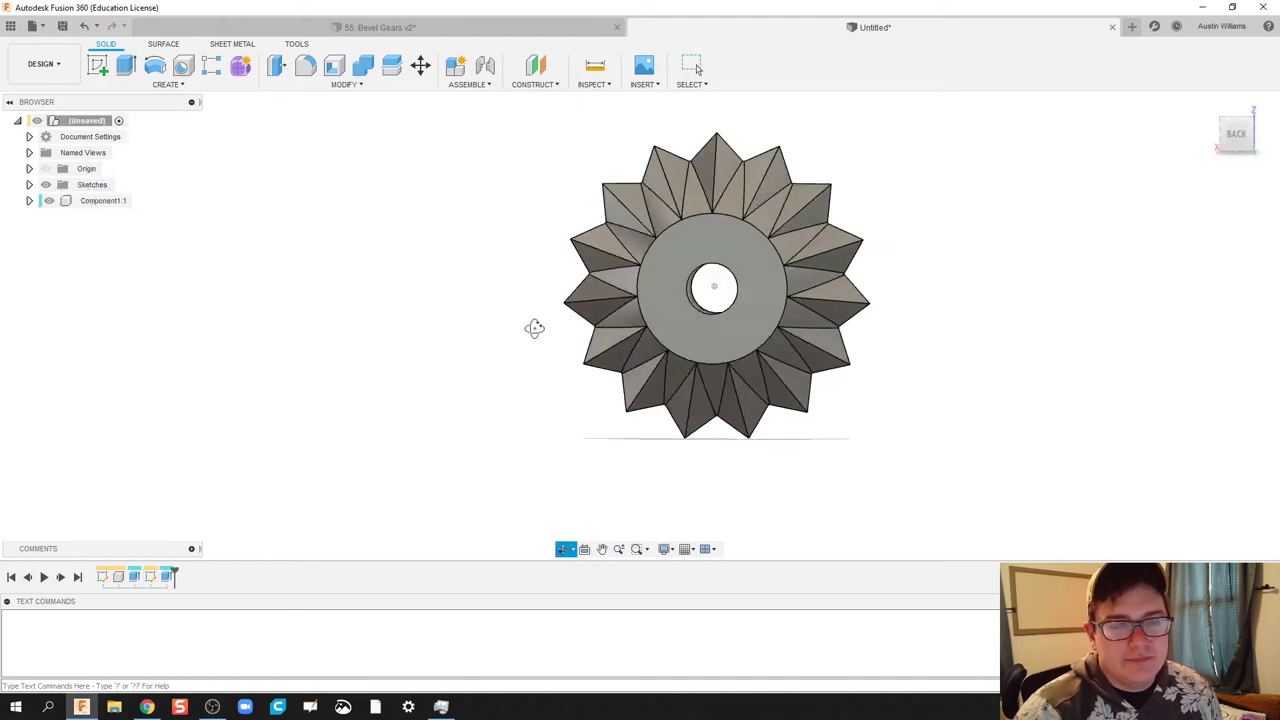
mouse_move(525, 328)
left_mouse_down()
mouse_move(551, 366)
mouse_move(577, 369)
mouse_move(511, 343)
mouse_move(562, 331)
mouse_move(556, 350)
left_mouse_up()
- Sketch on the gear face, projecting the centre hole's edge
left_click(97, 65)
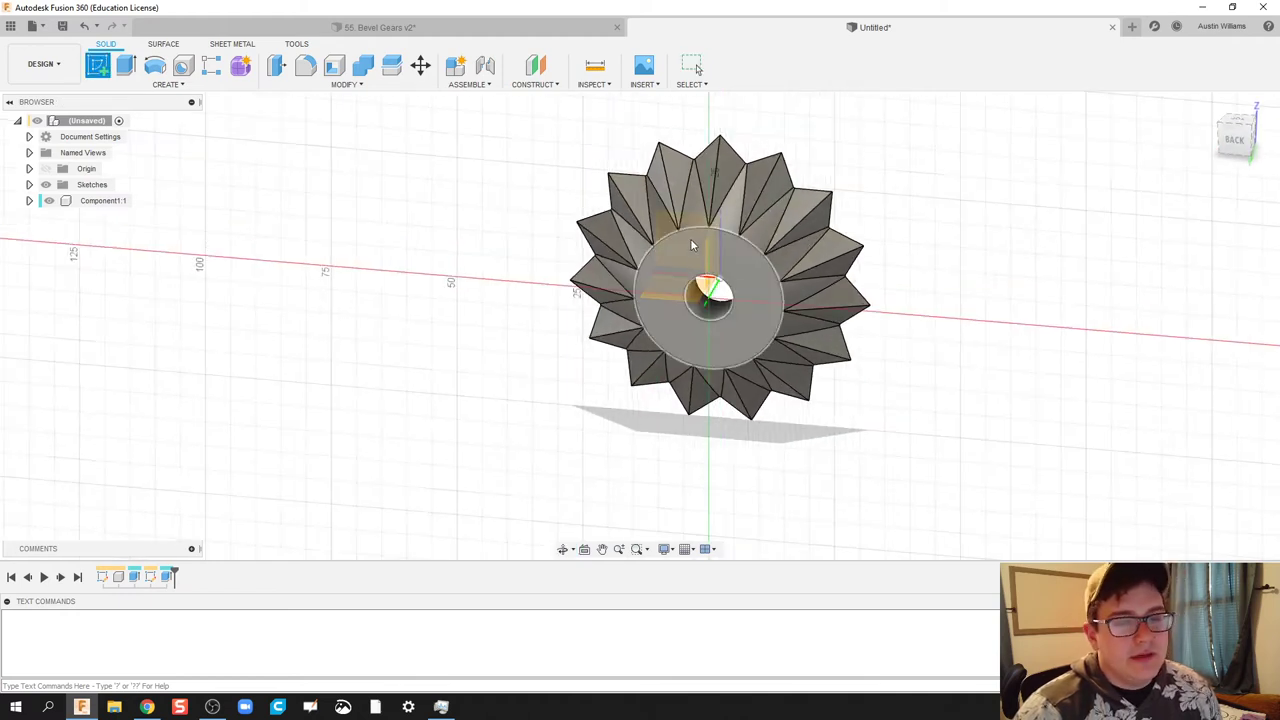
left_click(735, 319)
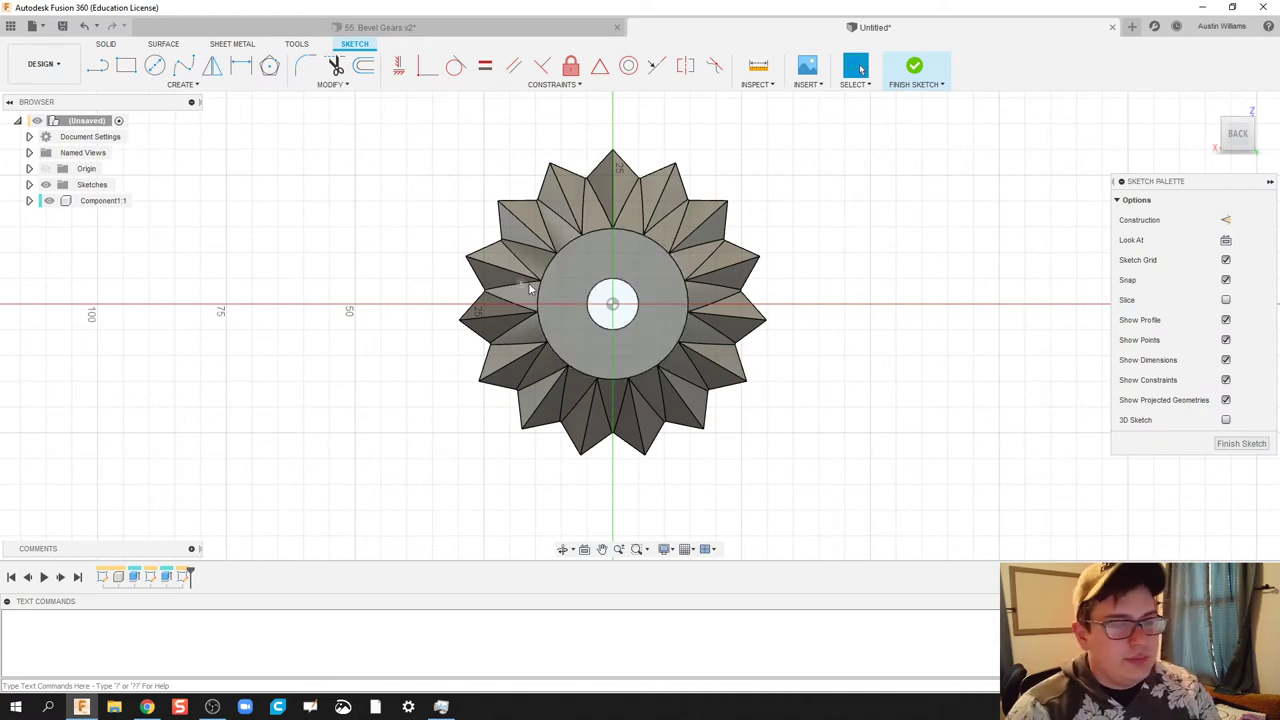
key("p")
left_click(617, 336)
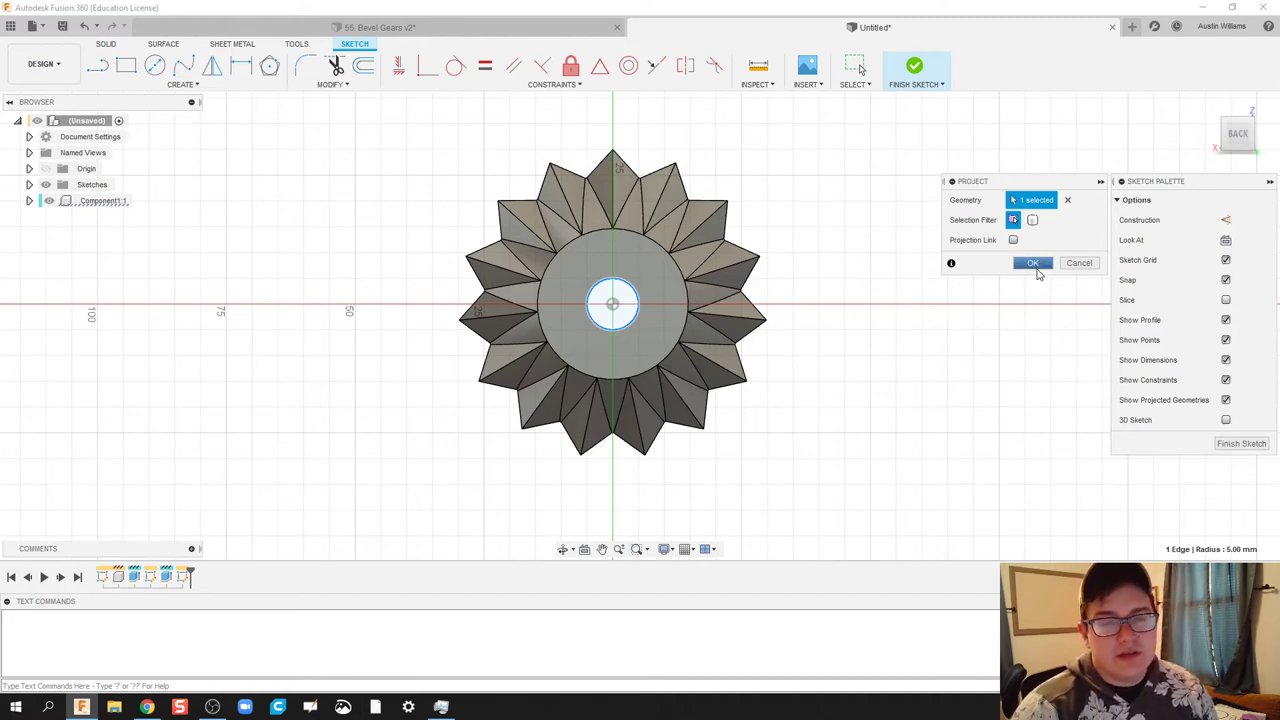
left_click(1033, 264)
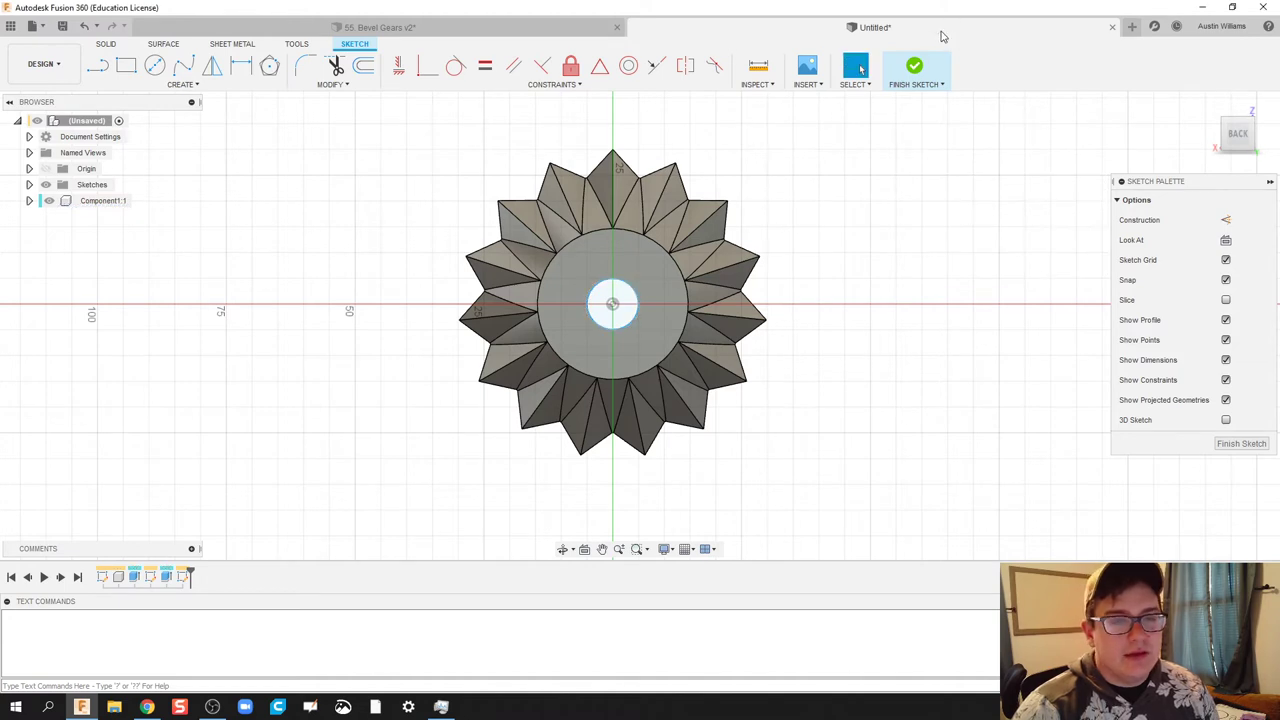
left_click(916, 64)
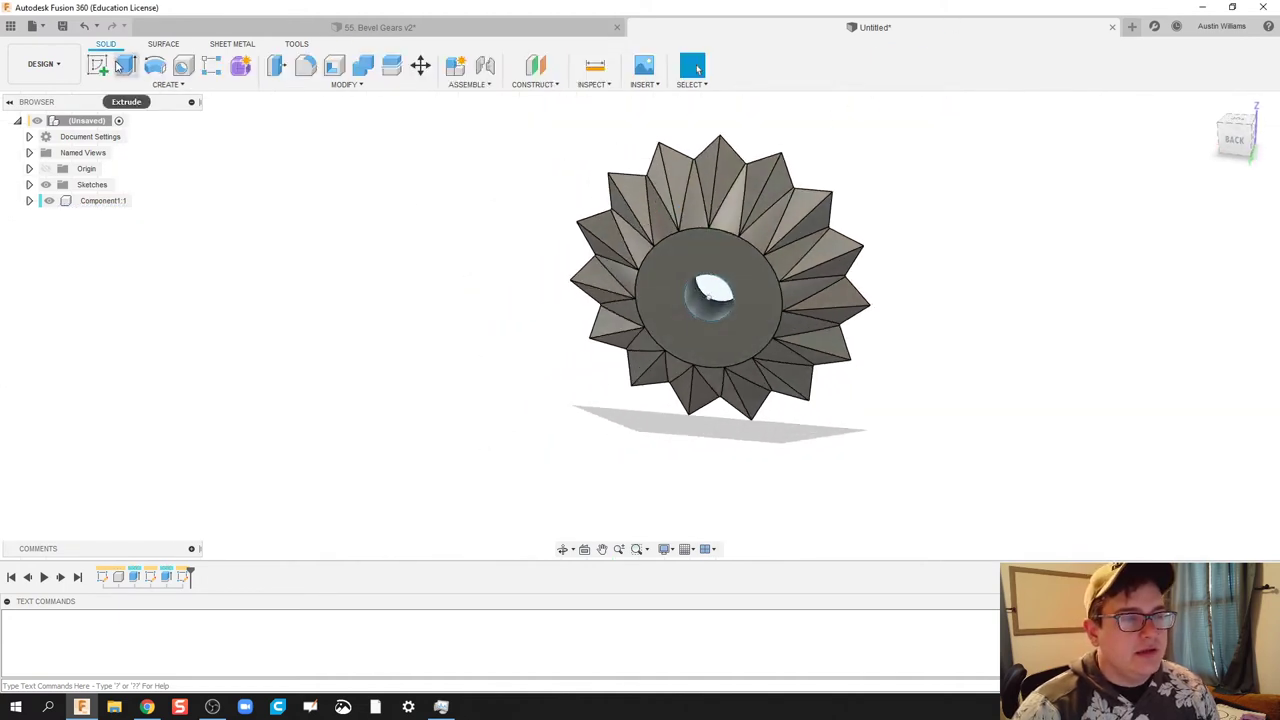
- Extrude the projected circle symmetrically 10 mm as a New Component
left_click(120, 64)
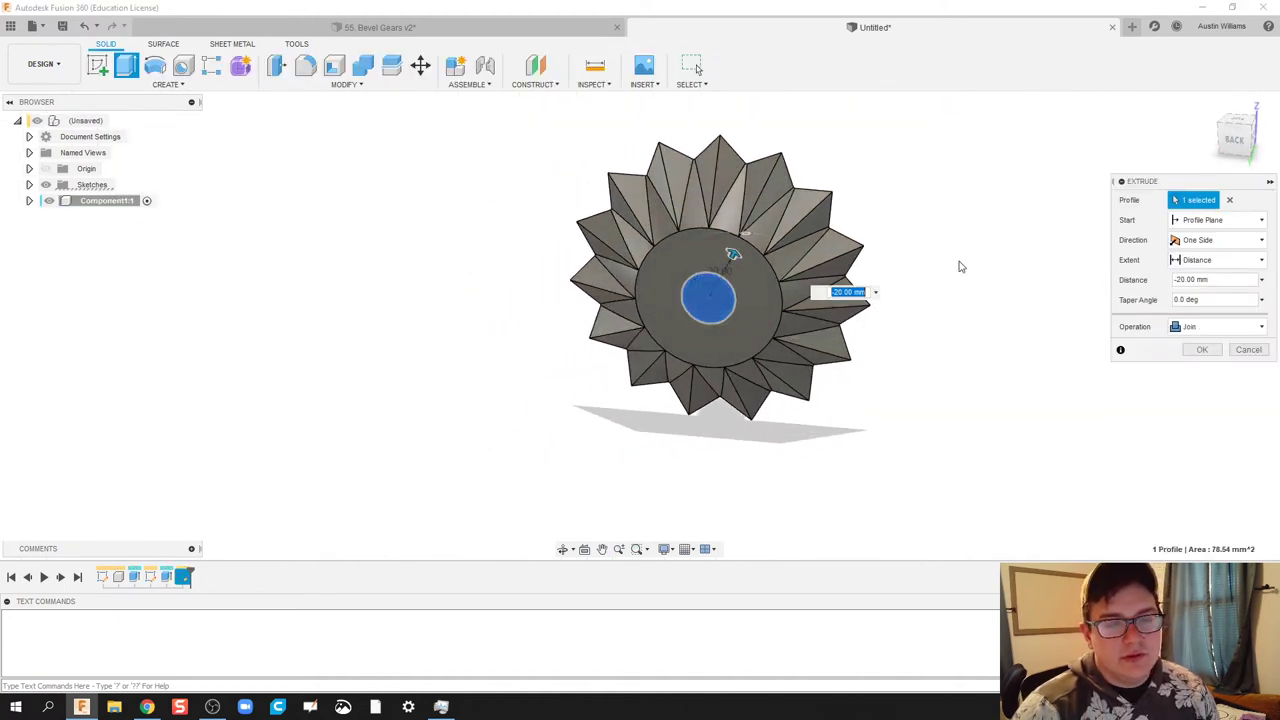
left_click(1210, 240)
left_click(1220, 290)
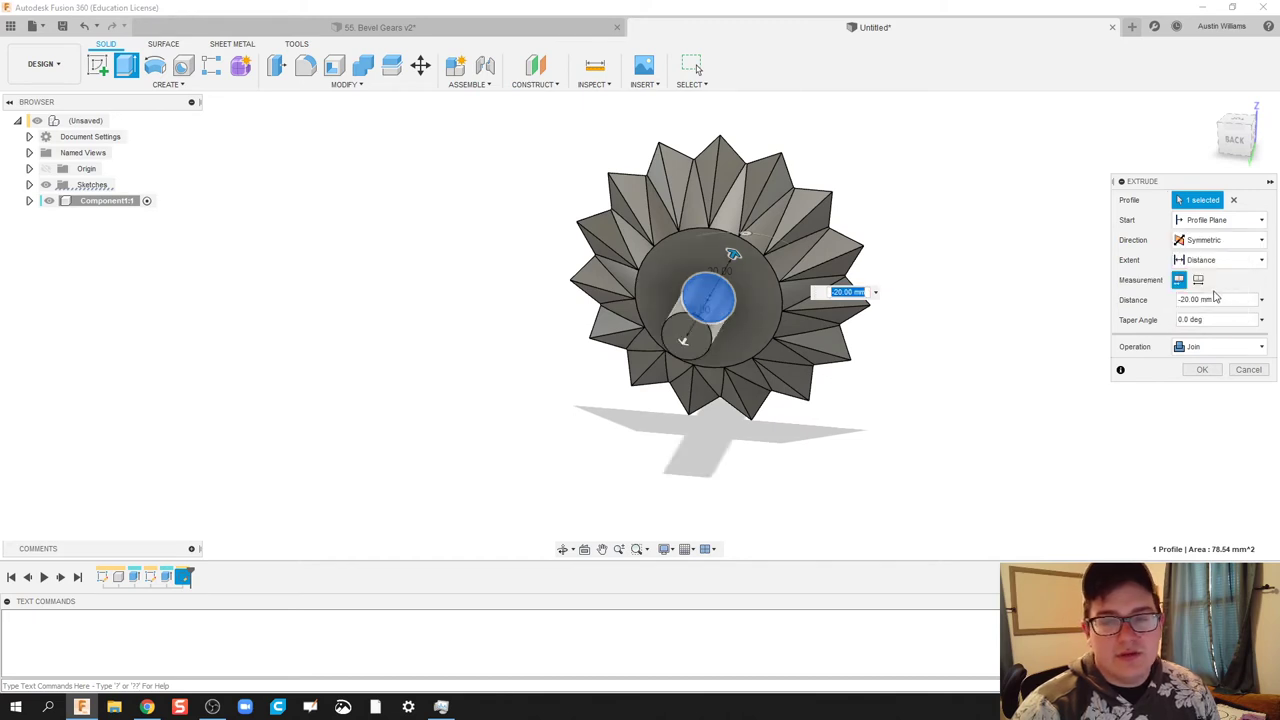
left_click(1176, 347)
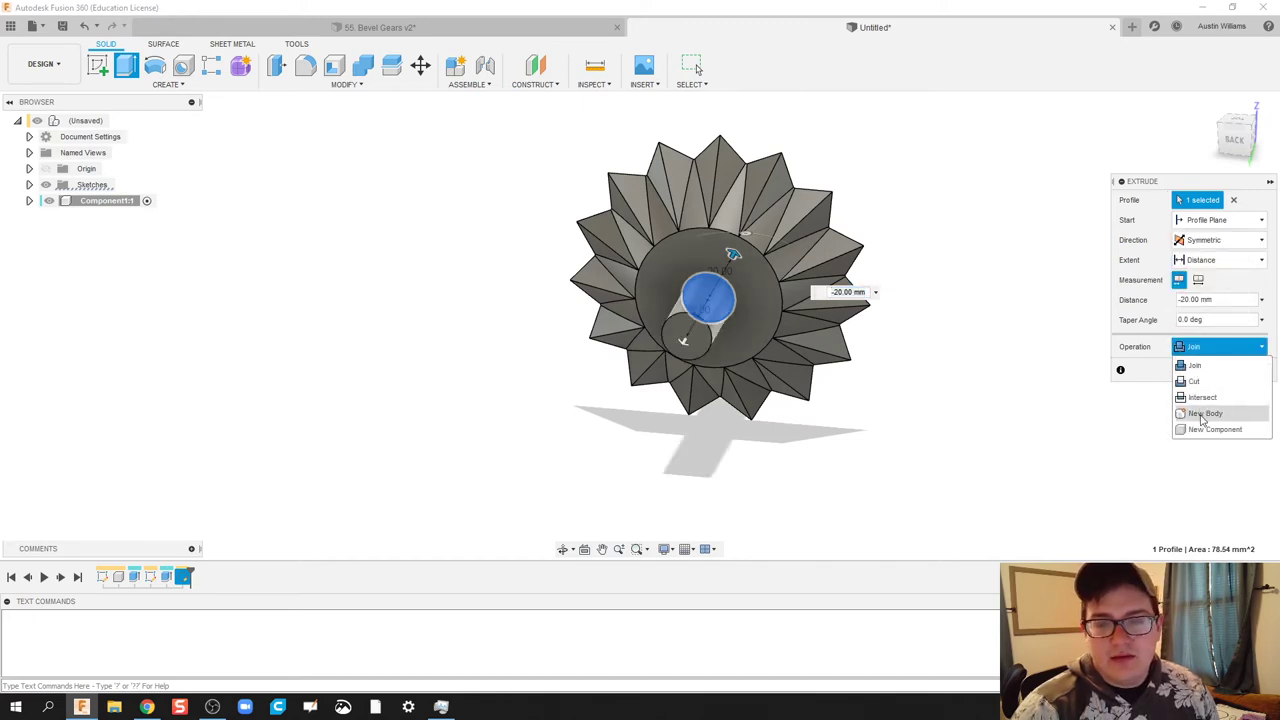
left_click(1210, 429)
middle_click_drag(953, 346, 900, 365, "shift")
left_click_drag(617, 358, 660, 330)
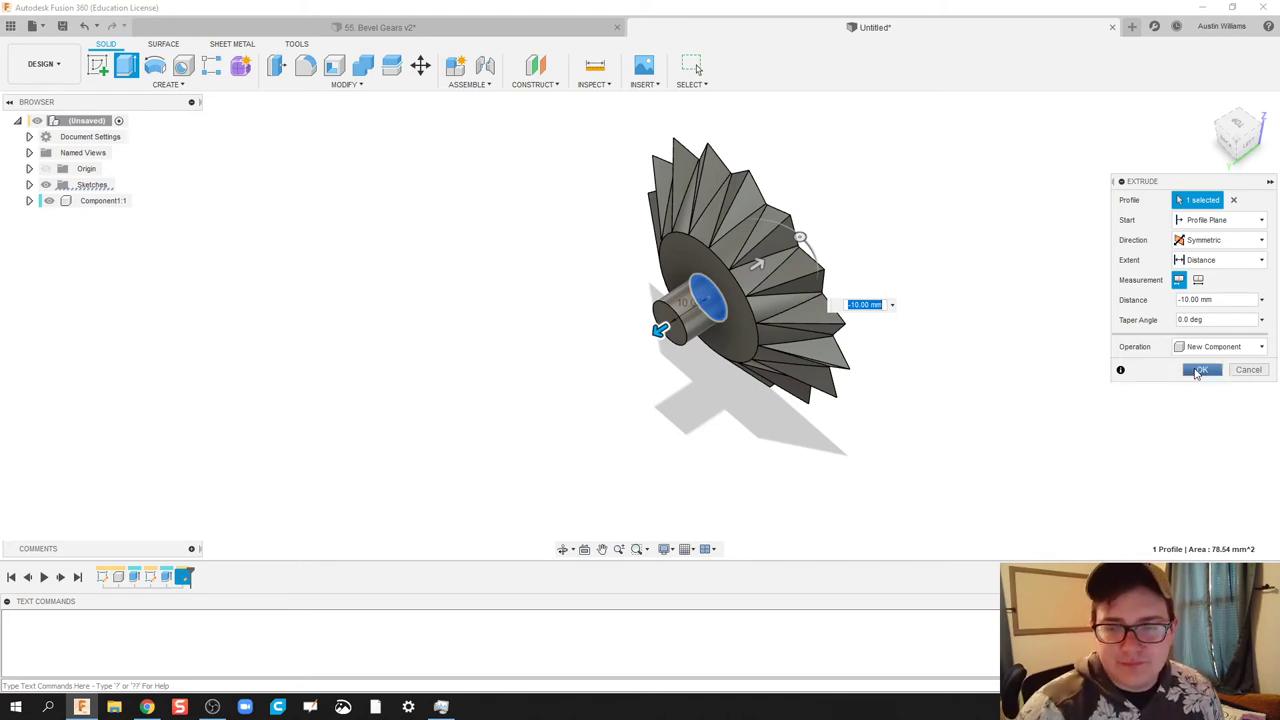
left_click(1191, 373)
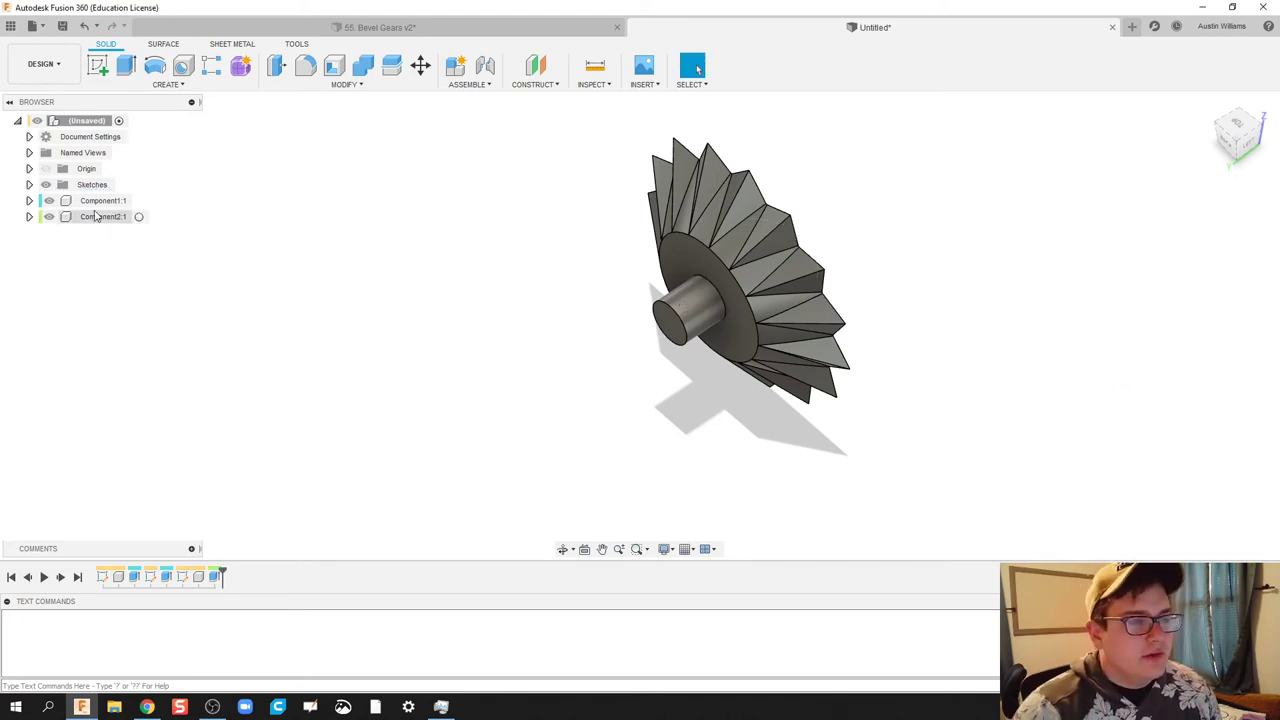
- Rename Component1 to 'Gear' and Component2 to 'Axle' in the browser
left_click(97, 204)
double_click(97, 204)
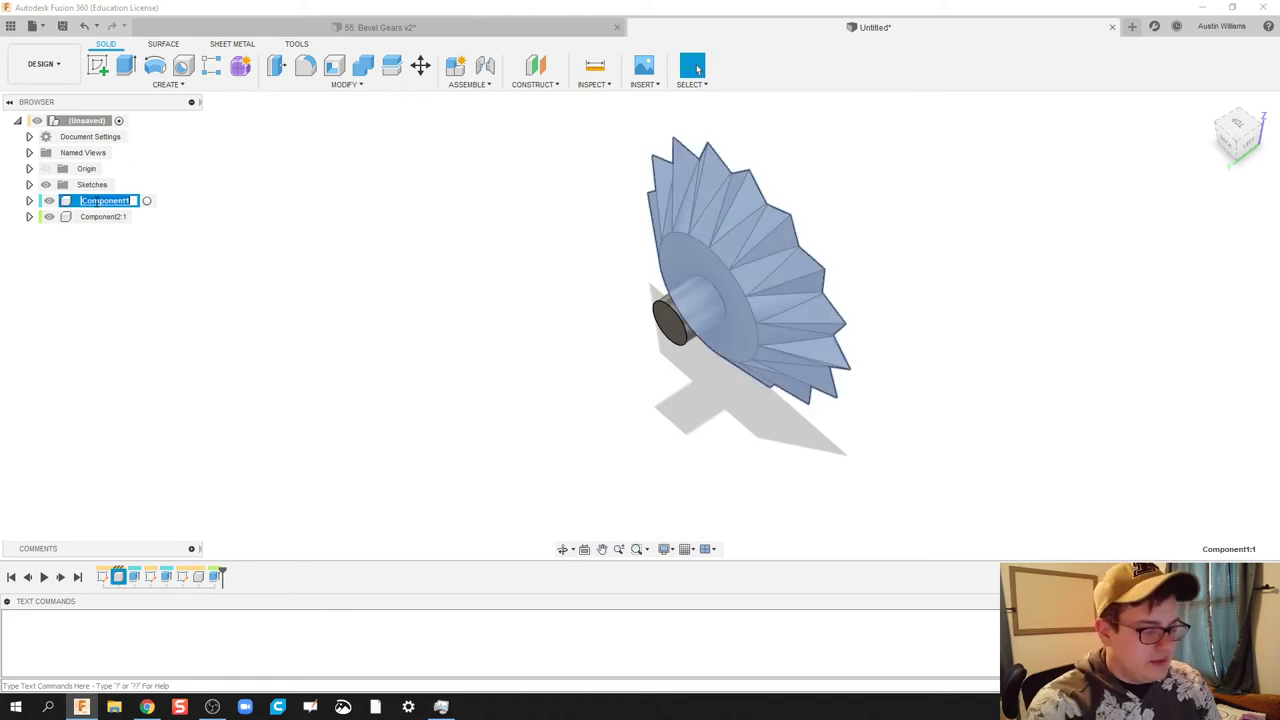
type("Gear")
key("Return")
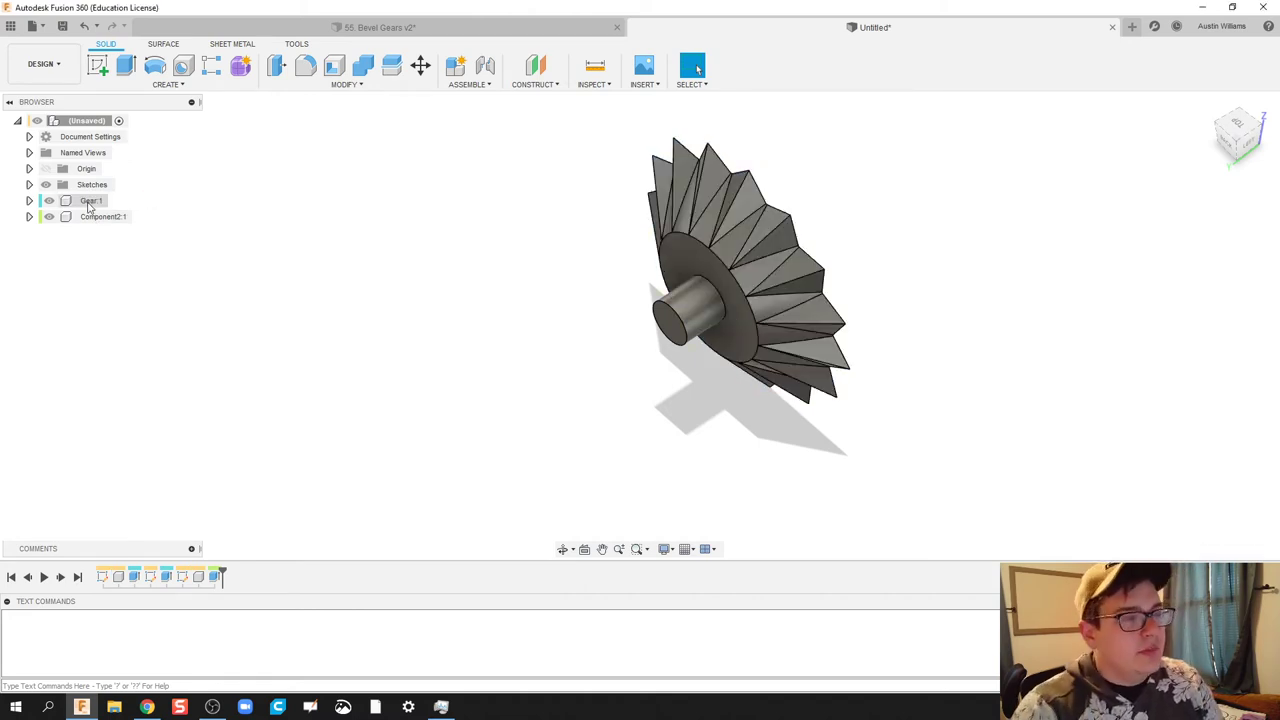
left_click(88, 217)
double_click(93, 218)
type("Axle")
key("Return")
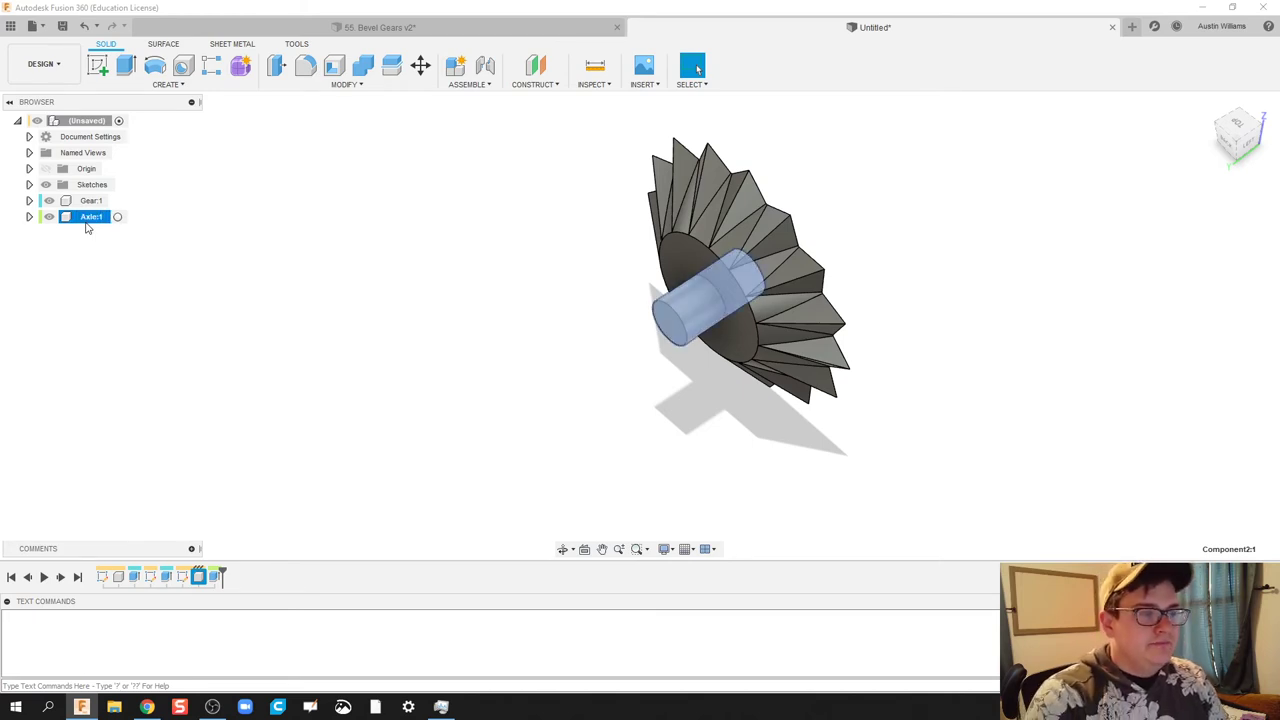
- Drag the axle out of the bore to test it, then undo the move
middle_click_drag(425, 460, 503, 396, "shift")
left_click_drag(586, 349, 749, 414)
key("ctrl+z")
middle_click_drag(471, 414, 386, 403, "shift")
left_click(419, 70)
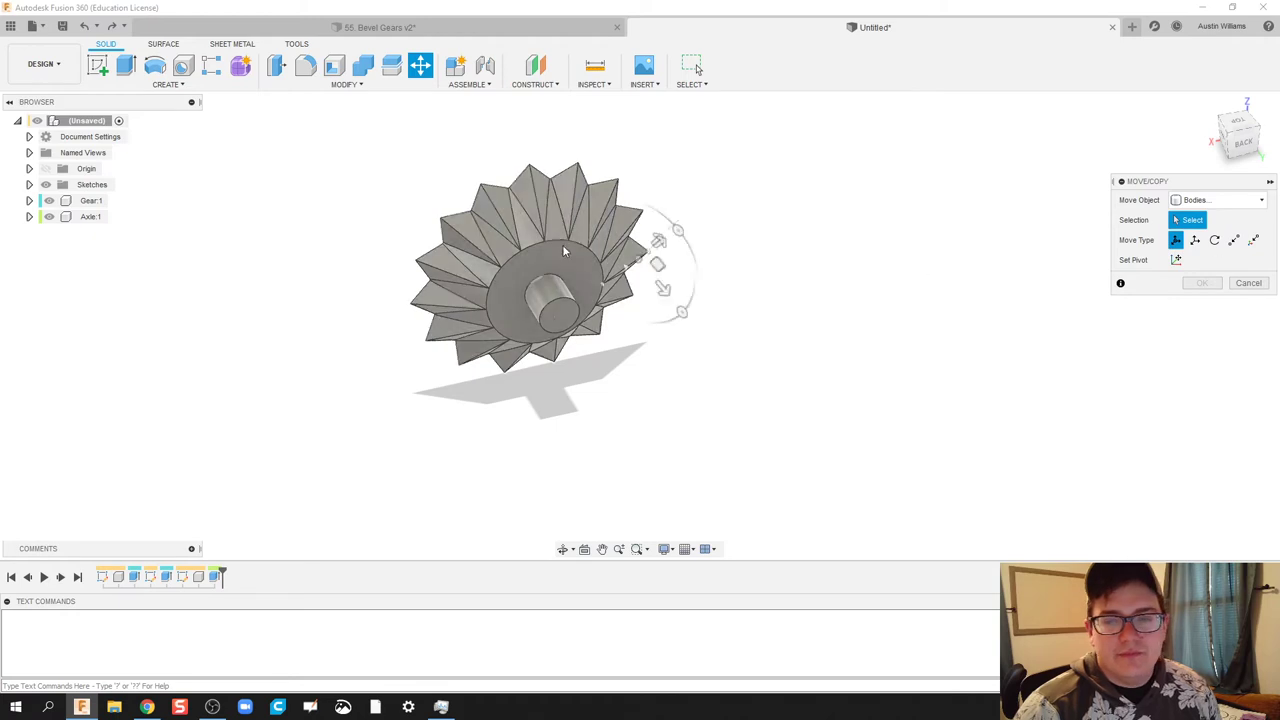
left_click(1225, 200)
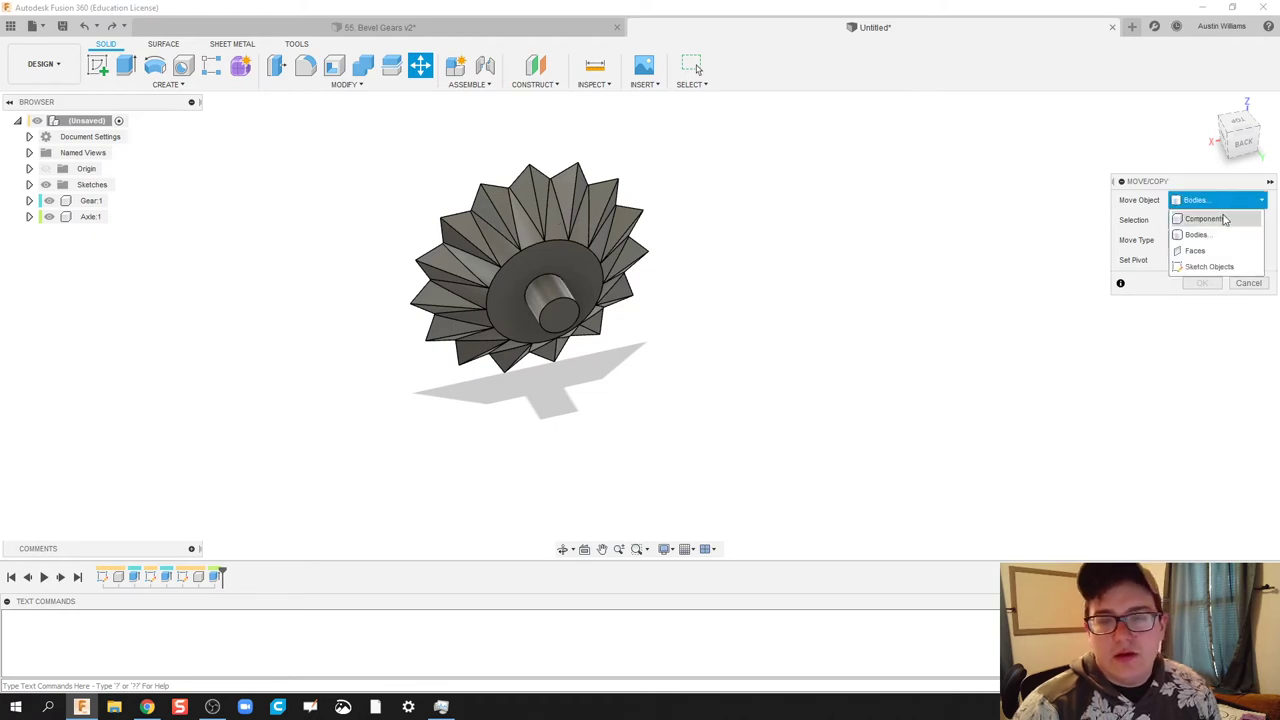
left_click(1213, 220)
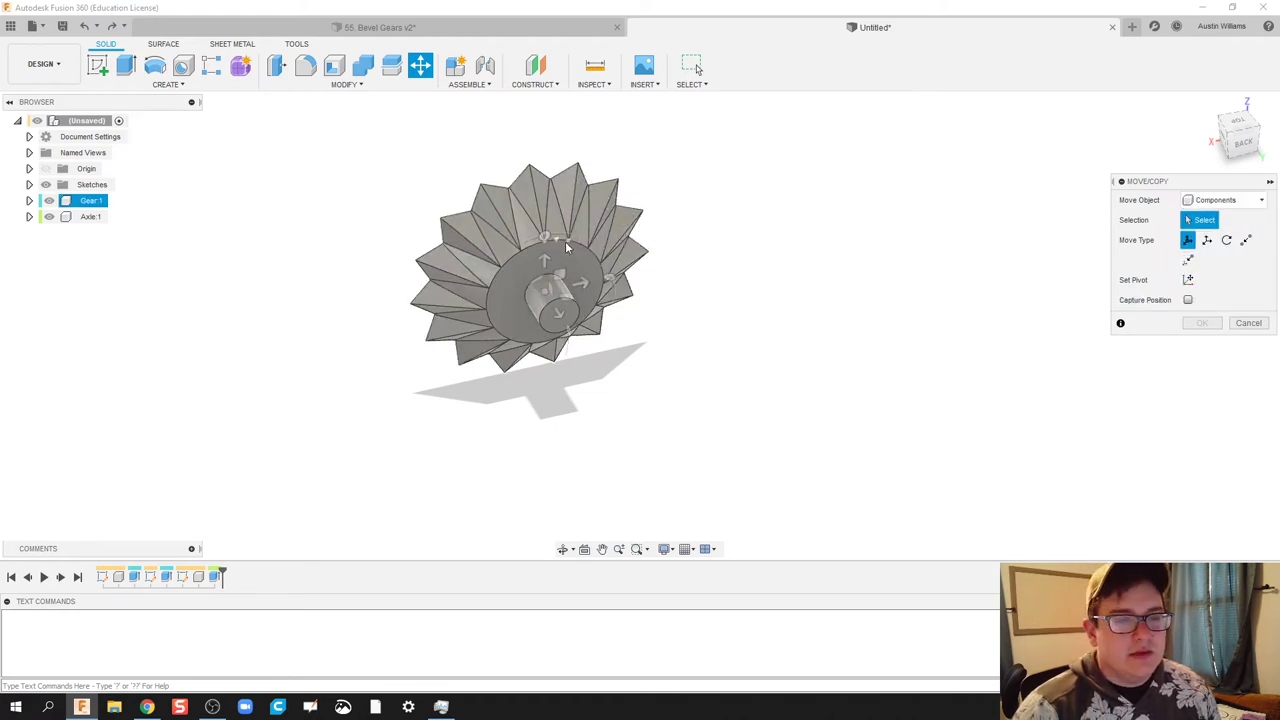
left_click(562, 296)
left_click(553, 318)
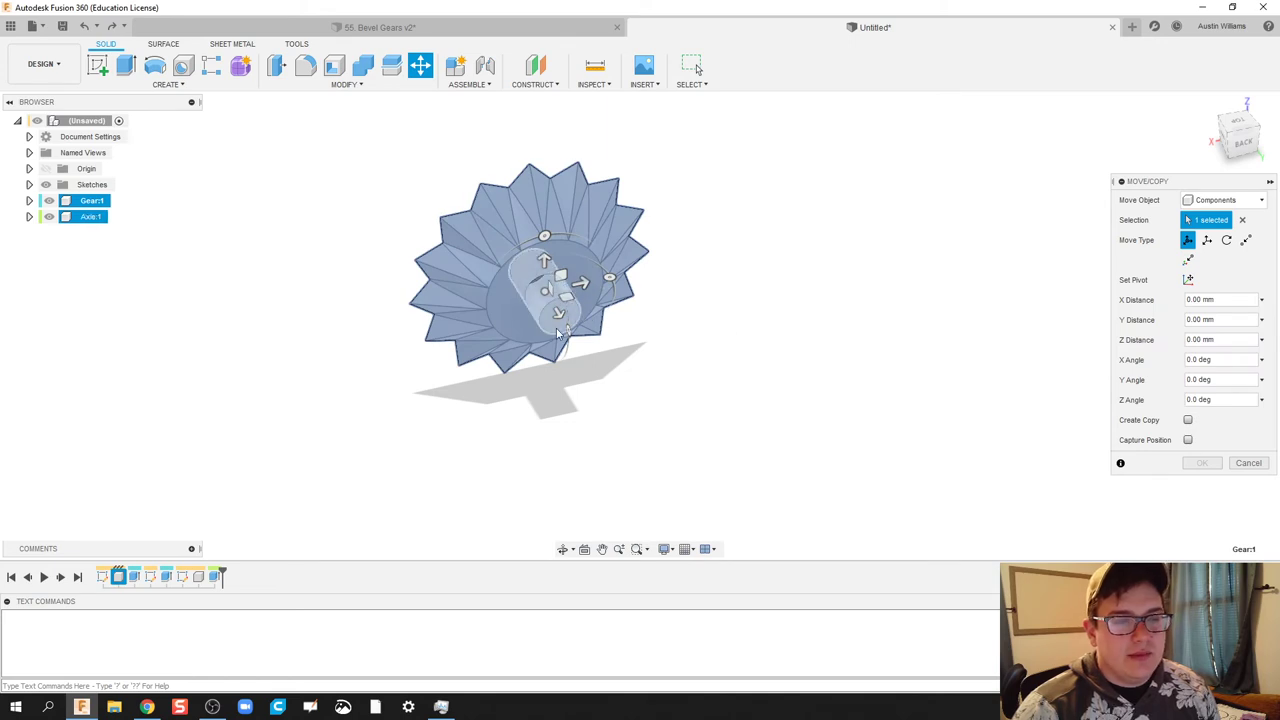
left_click(1187, 420)
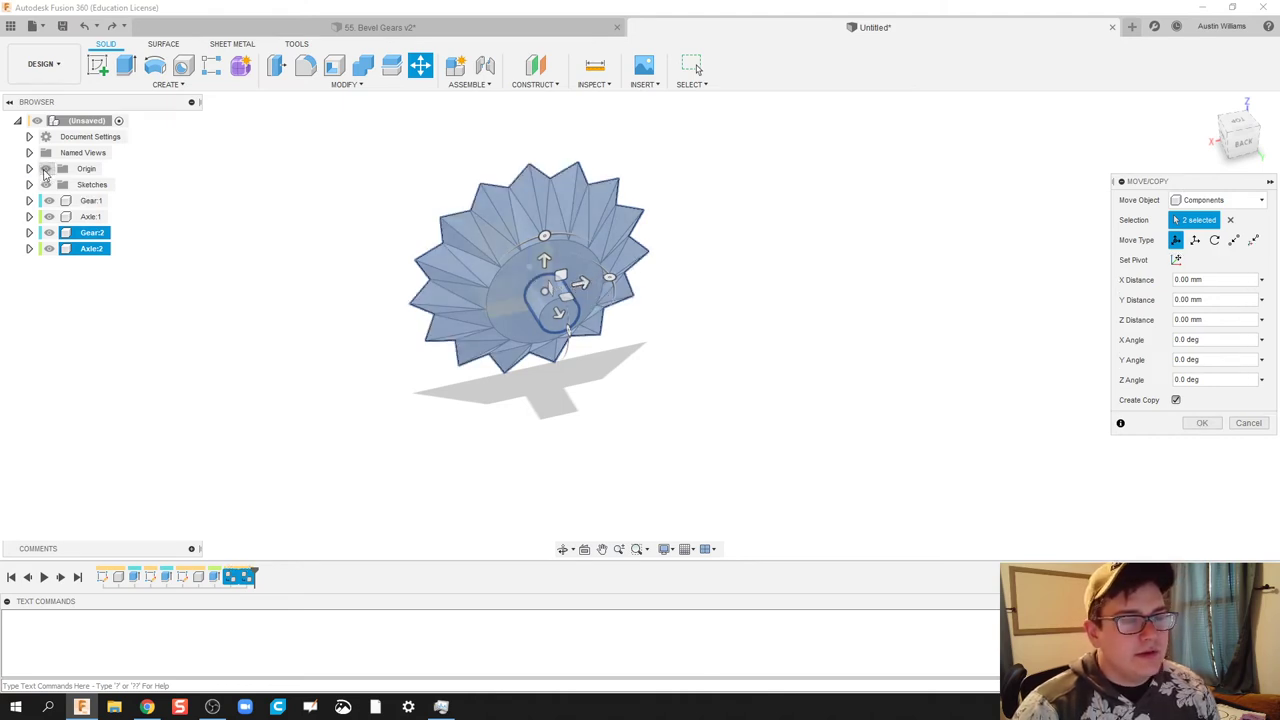
middle_click_drag(360, 314, 497, 308, "shift")
scroll(509, 278, "up", 2)
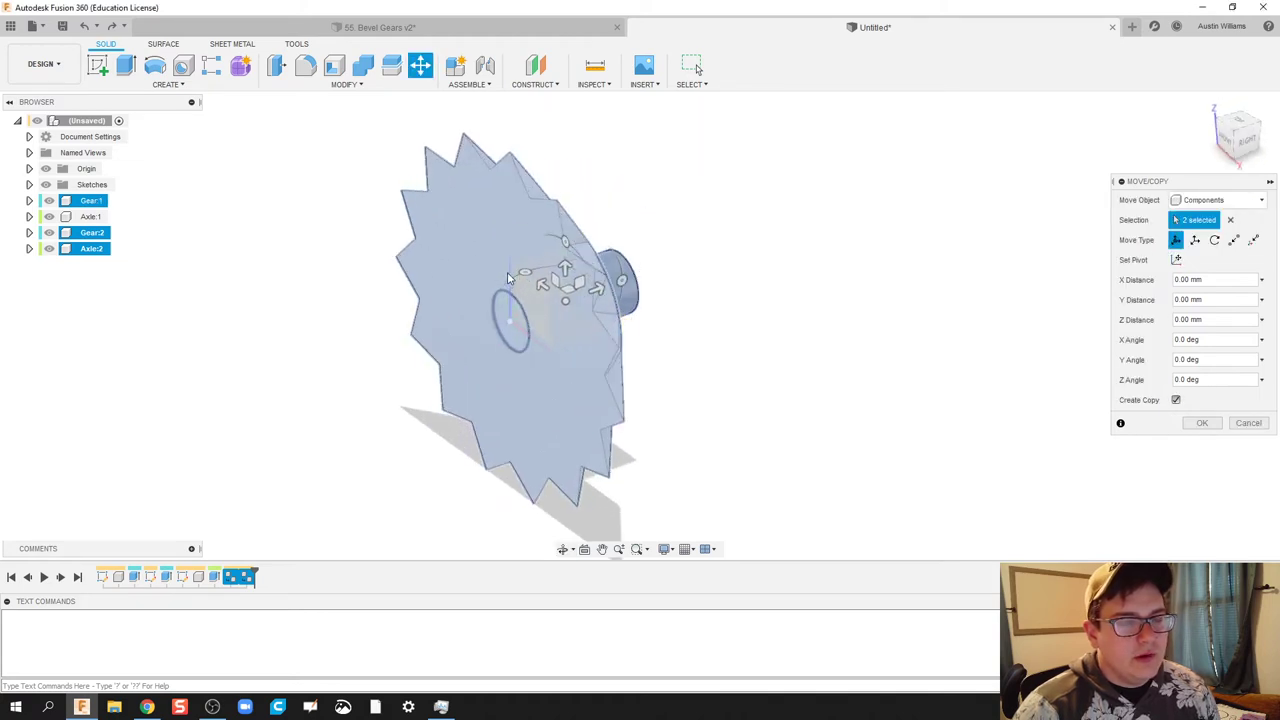
left_click(49, 200)
left_click(49, 216)
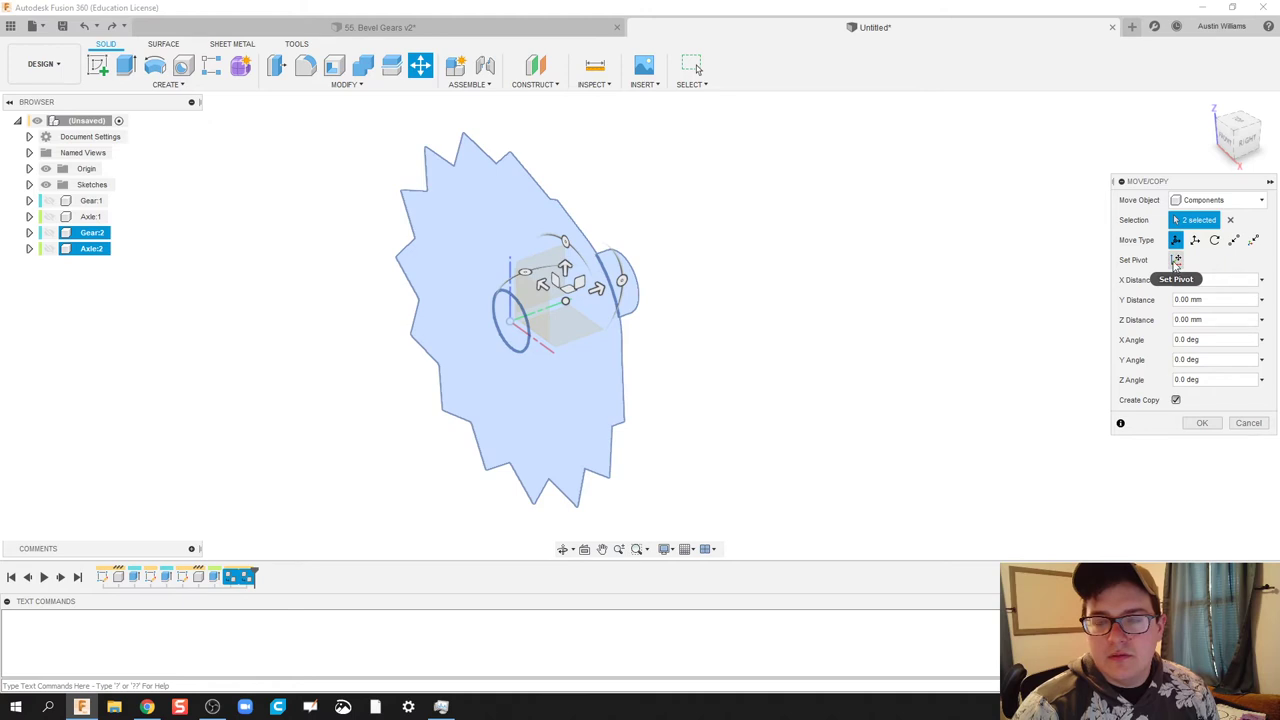
left_click(1175, 260)
left_click(512, 268)
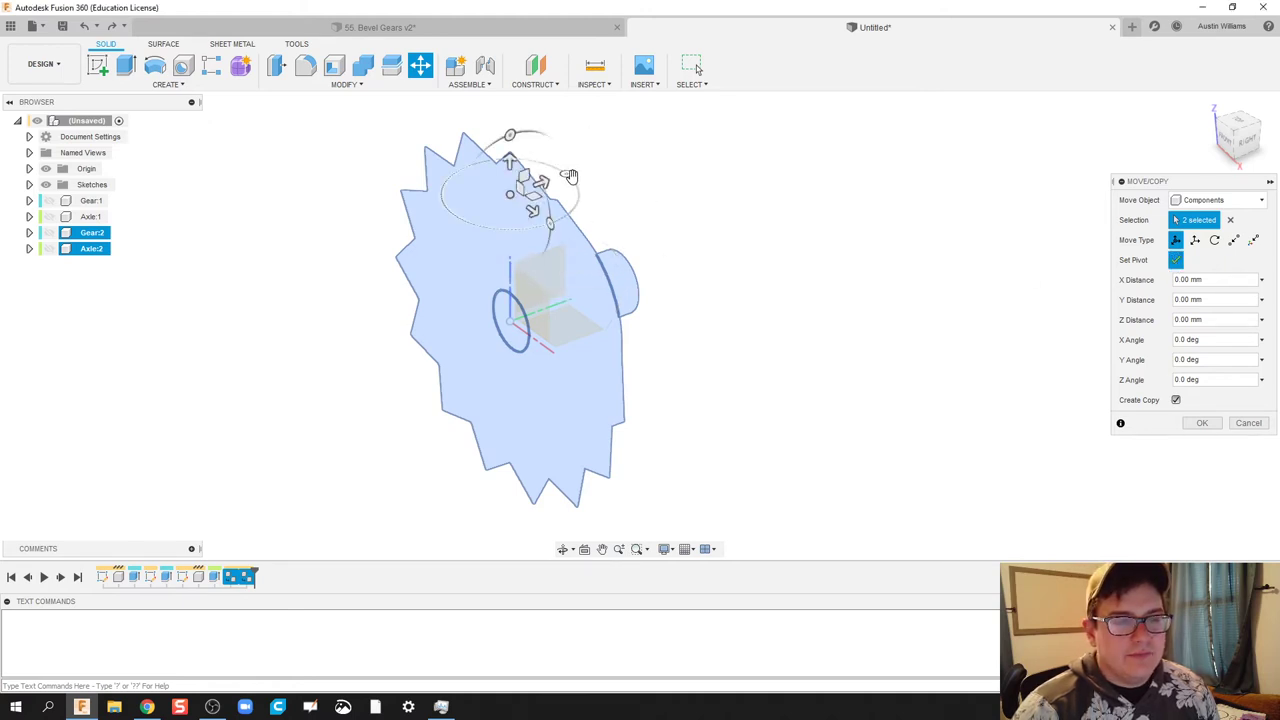
left_click_drag(573, 180, 680, 236)
left_click(1256, 425)
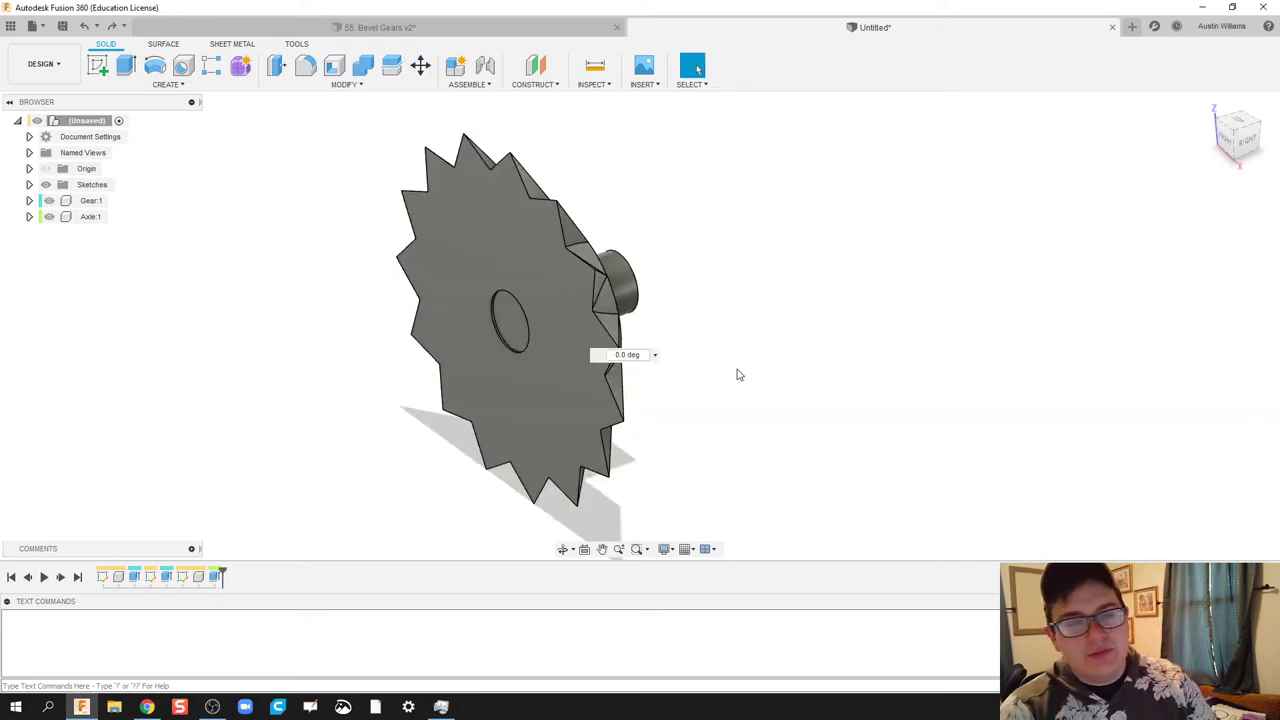
- Start a component Move/Copy of Gear:1 and Axle:1 with Create Copy enabled
middle_click_drag(787, 342, 662, 355, "shift")
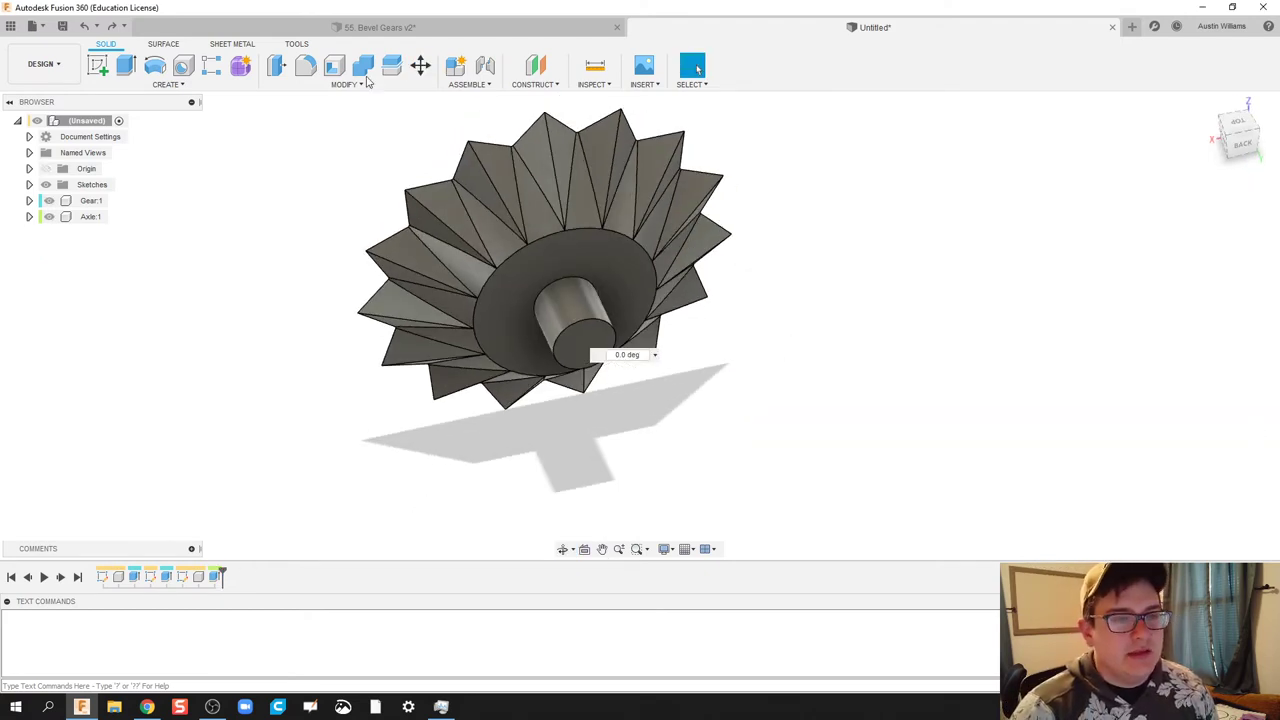
left_click(420, 64)
left_click(1225, 200)
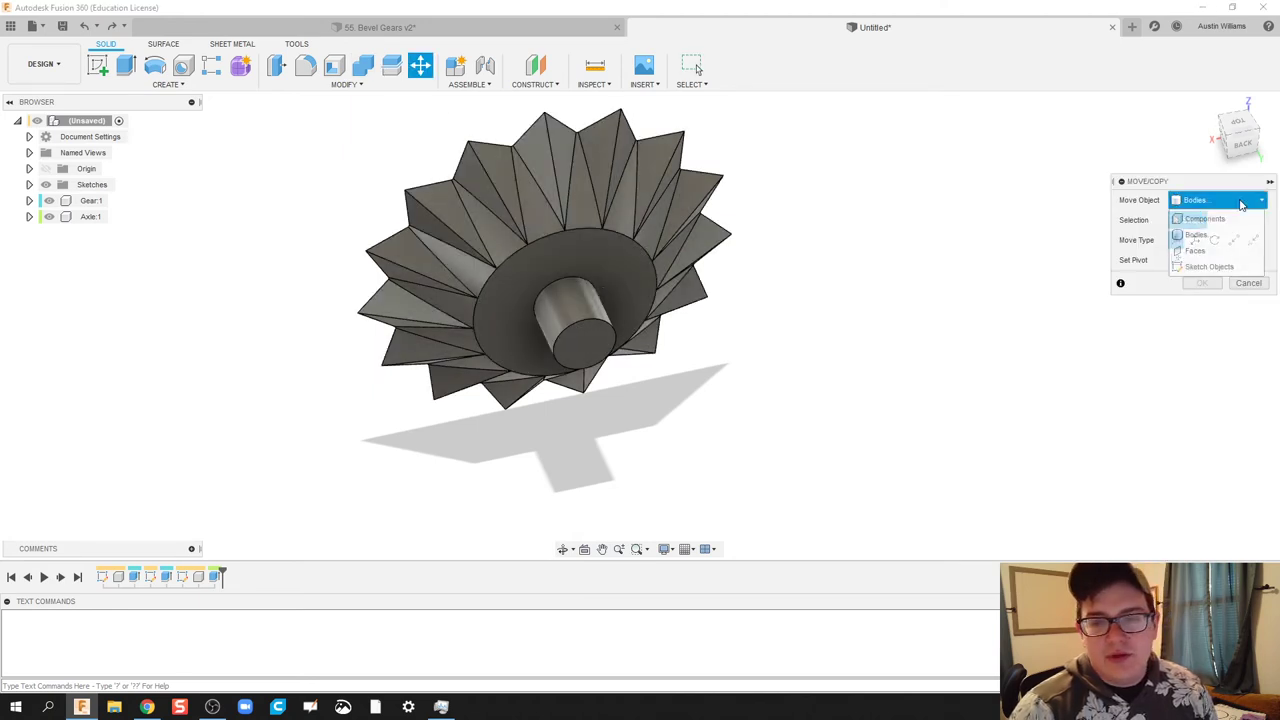
left_click(1230, 219)
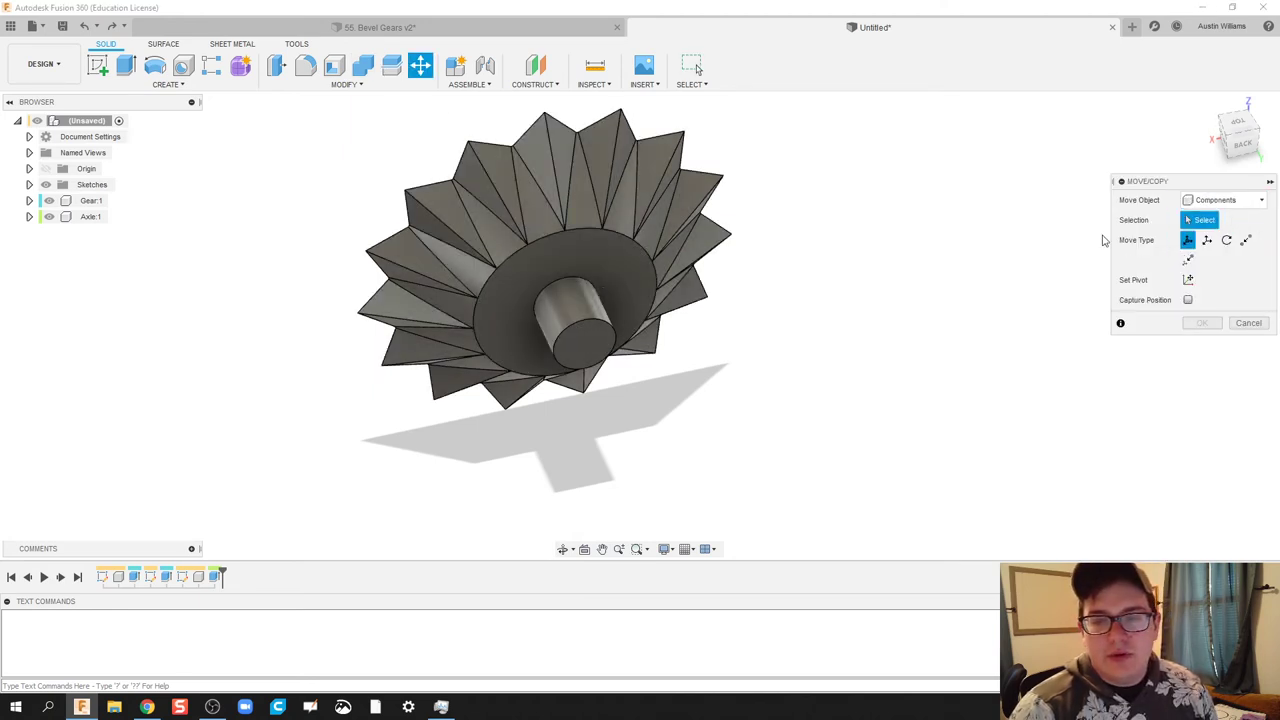
left_click(534, 223)
left_click(556, 311)
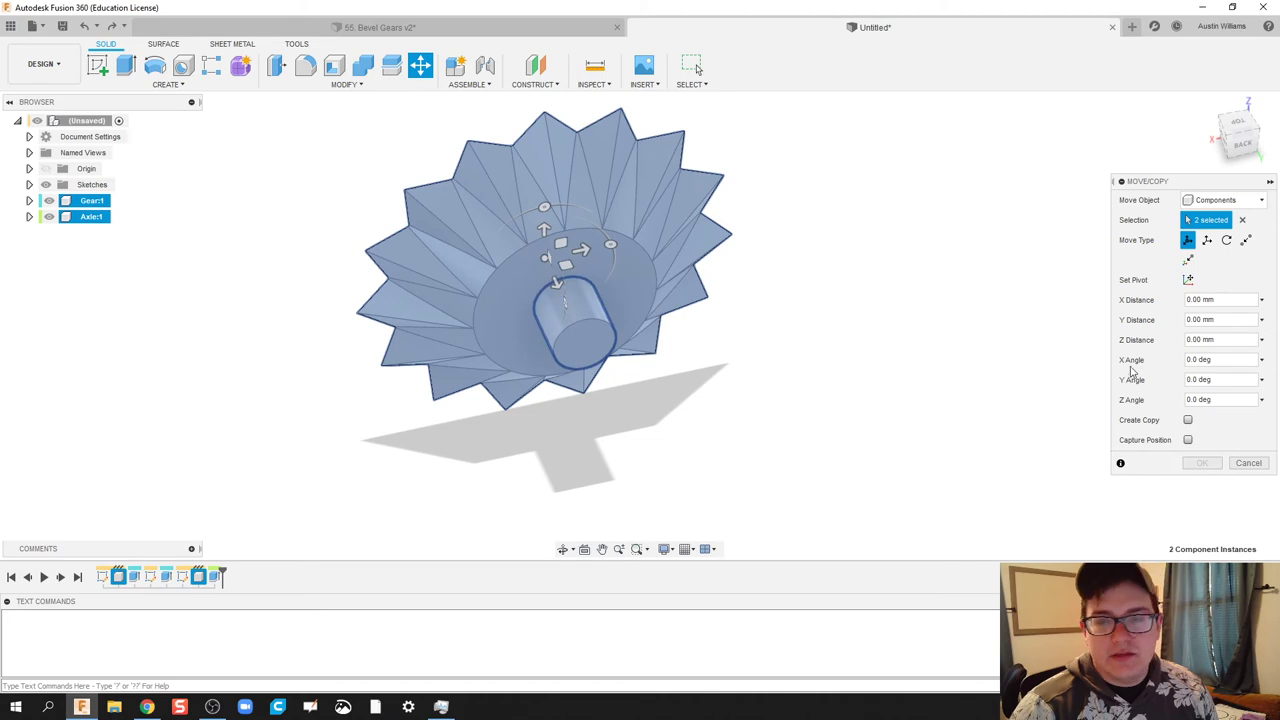
left_click(1188, 421)
- Rotate the copy -90 degrees and shift it 30 mm along X and 15 mm along Z so the teeth mesh
scroll(820, 391, "down", 4)
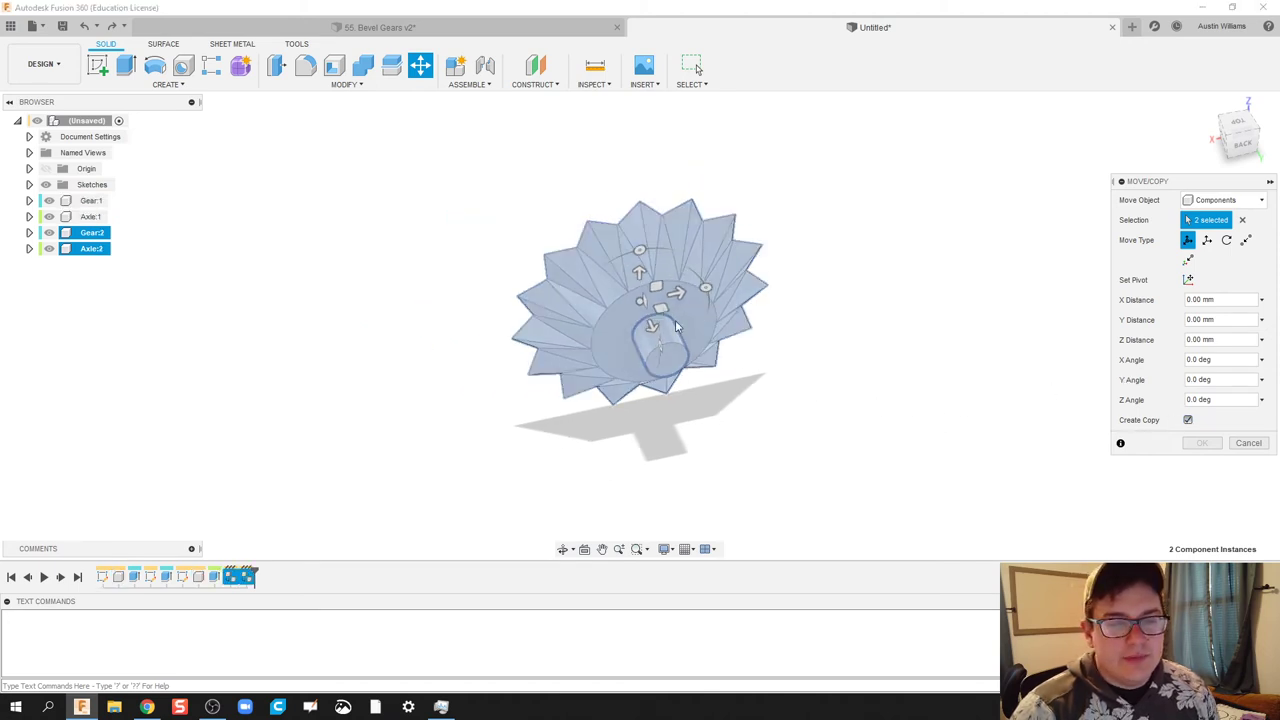
left_click_drag(680, 294, 857, 305)
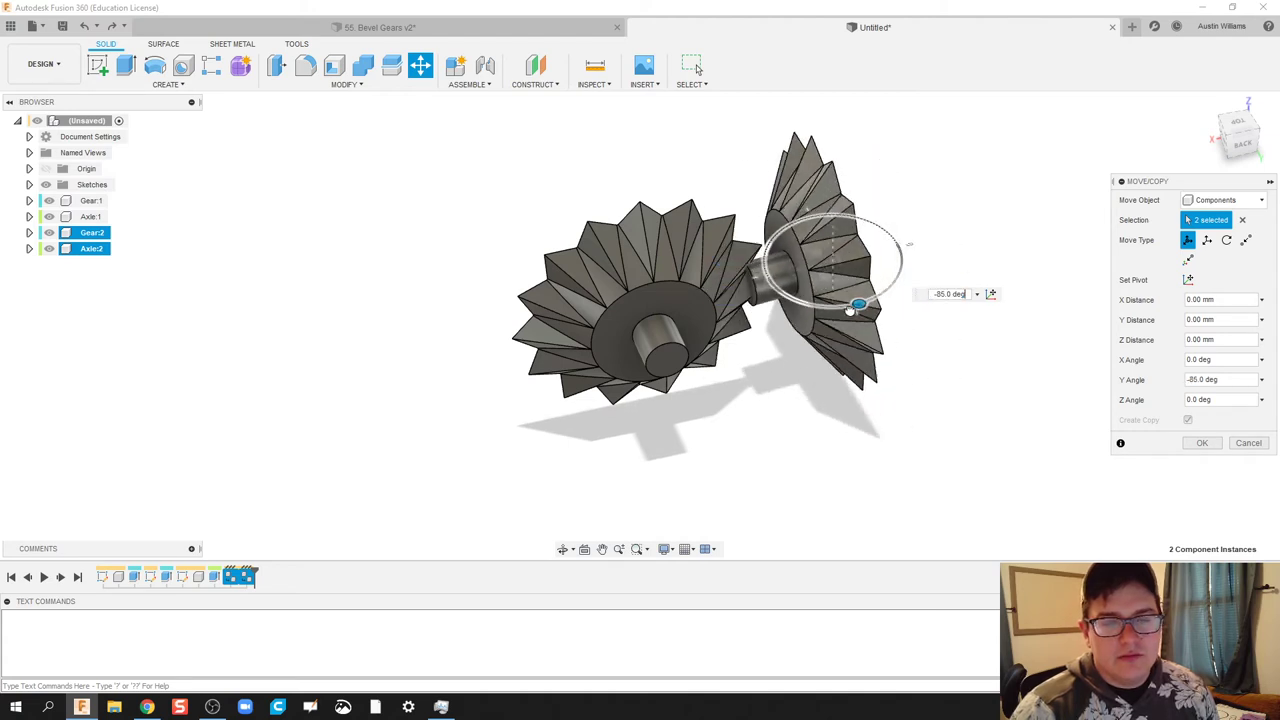
left_click_drag(851, 304, 777, 320)
middle_click_drag(777, 320, 818, 290, "shift")
left_click_drag(845, 271, 765, 370)
middle_click_drag(765, 370, 815, 387, "shift")
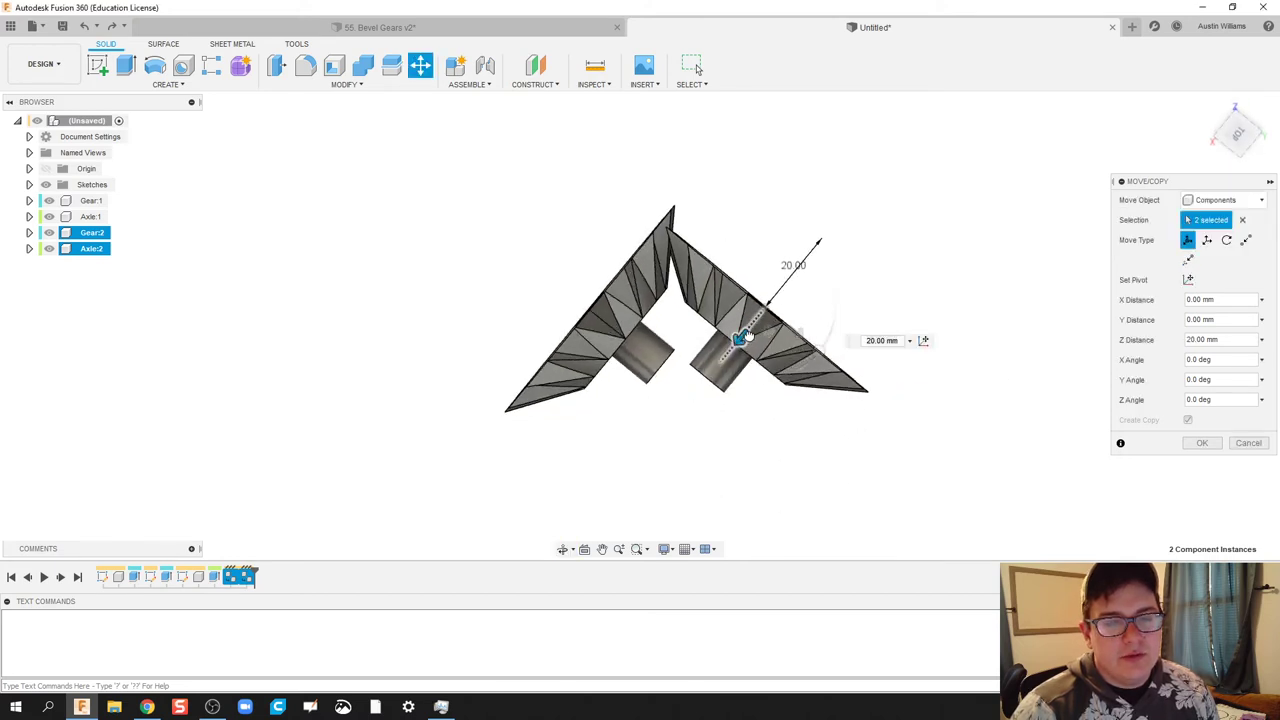
left_click_drag(738, 338, 752, 320)
scroll(686, 286, "up", 3)
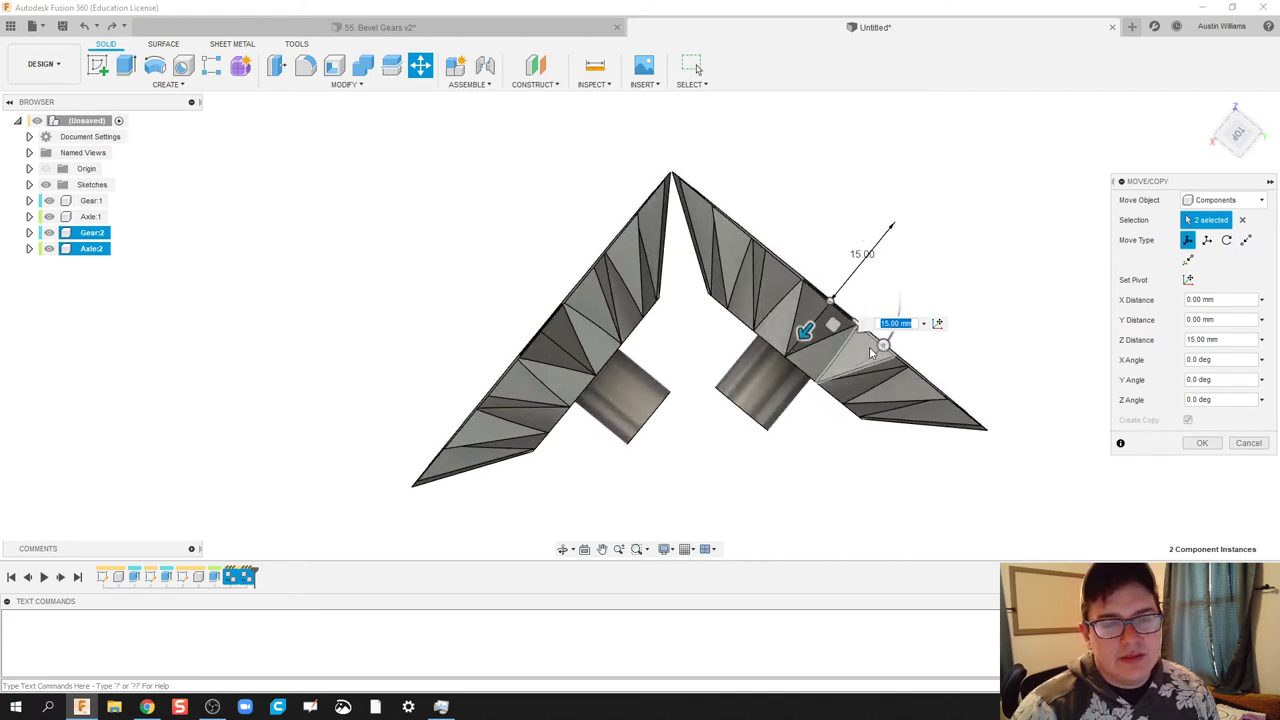
mouse_move(849, 316)
left_mouse_down()
mouse_move(779, 340)
mouse_move(833, 330)
left_mouse_up()
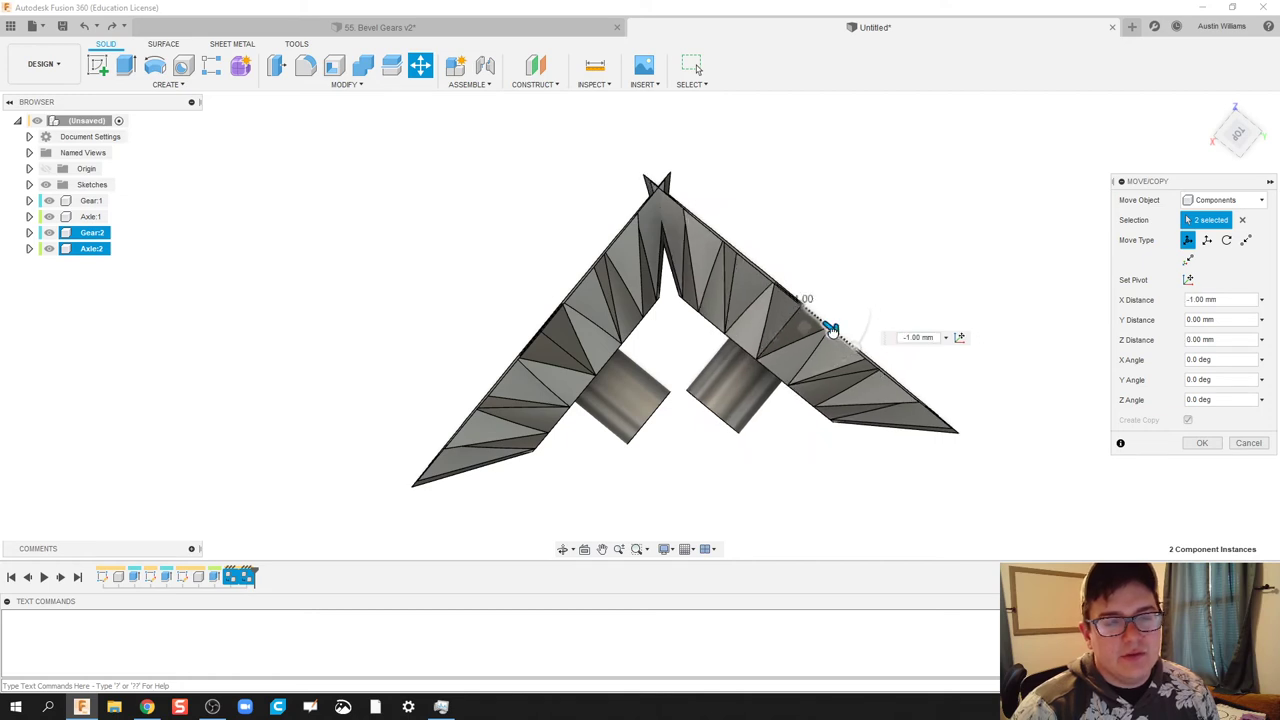
middle_click_drag(760, 428, 720, 485, "shift")
middle_click_drag(844, 394, 882, 370, "shift")
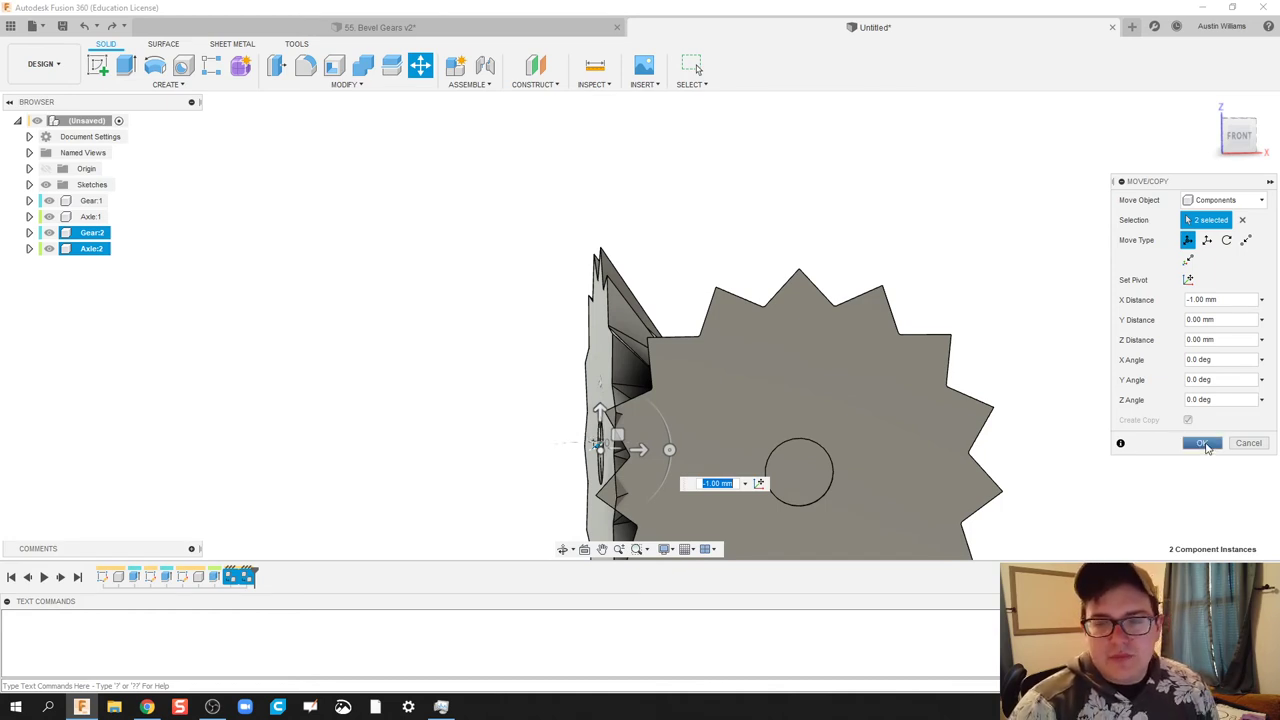
left_click(1202, 443)
- Ground Axle:1 from its browser context menu
middle_click_drag(1131, 351, 965, 358, "shift")
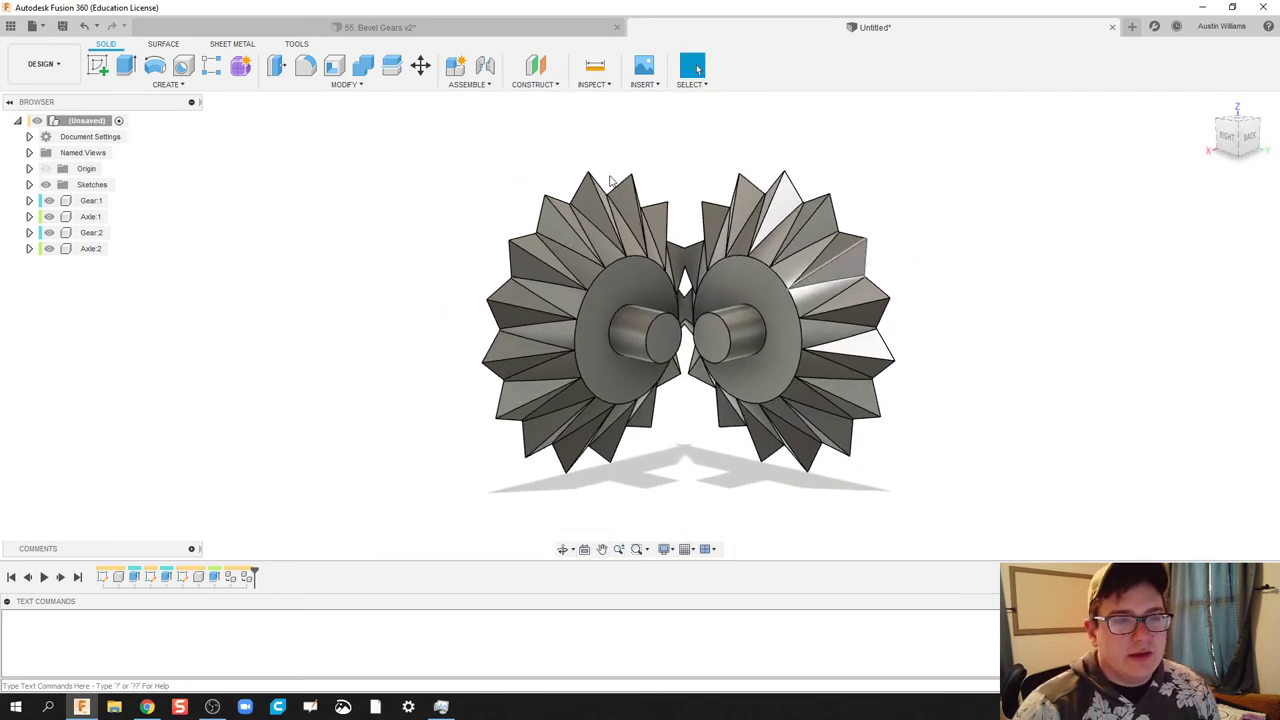
left_click(481, 86)
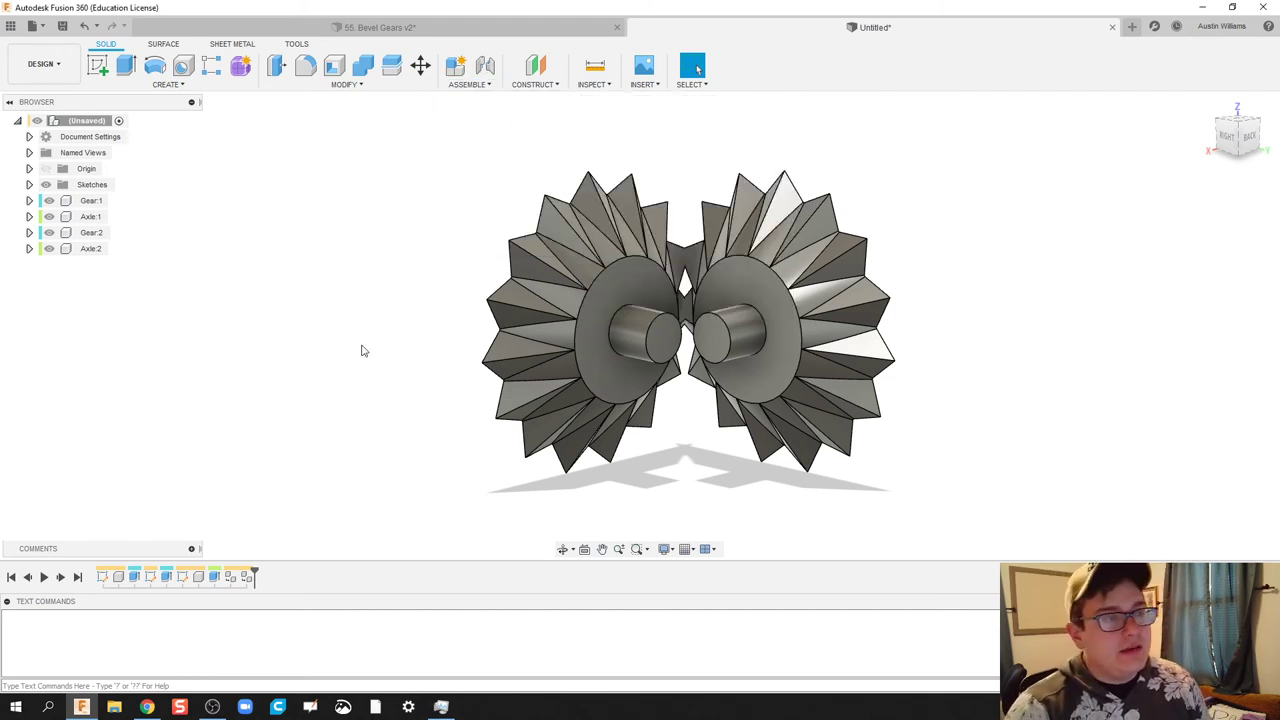
left_click(639, 334)
right_click(639, 334)
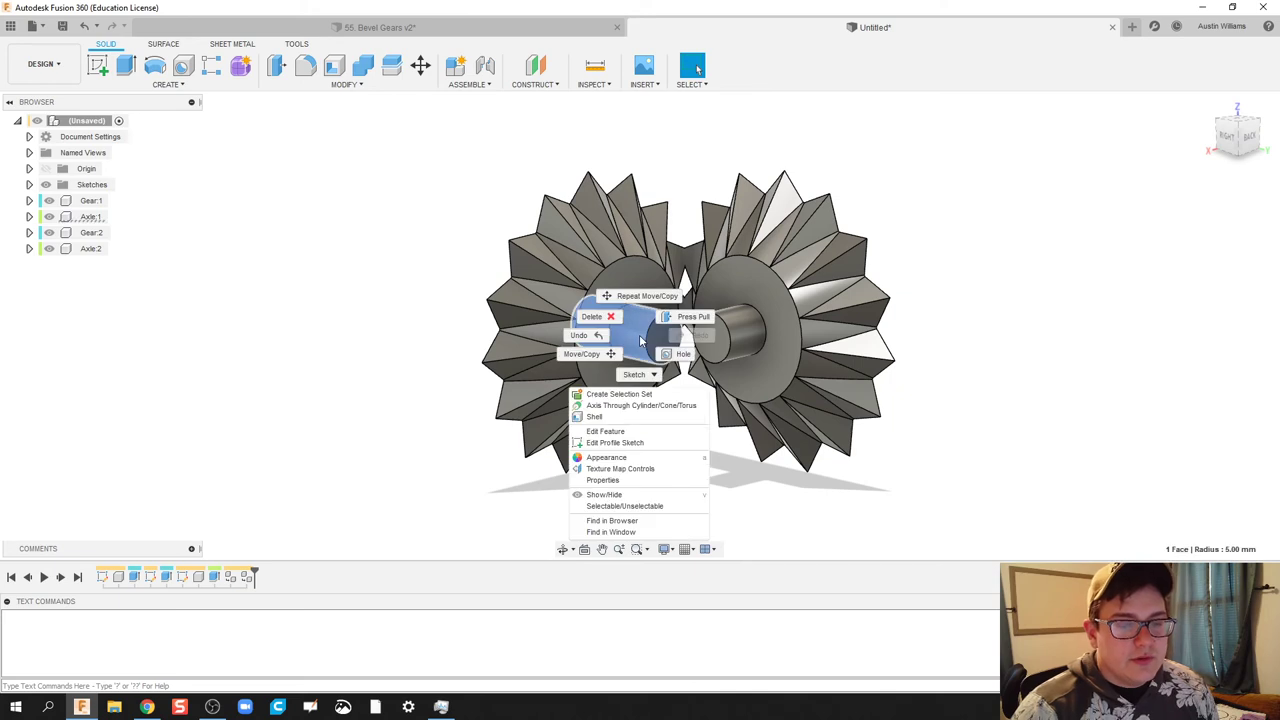
key("Escape")
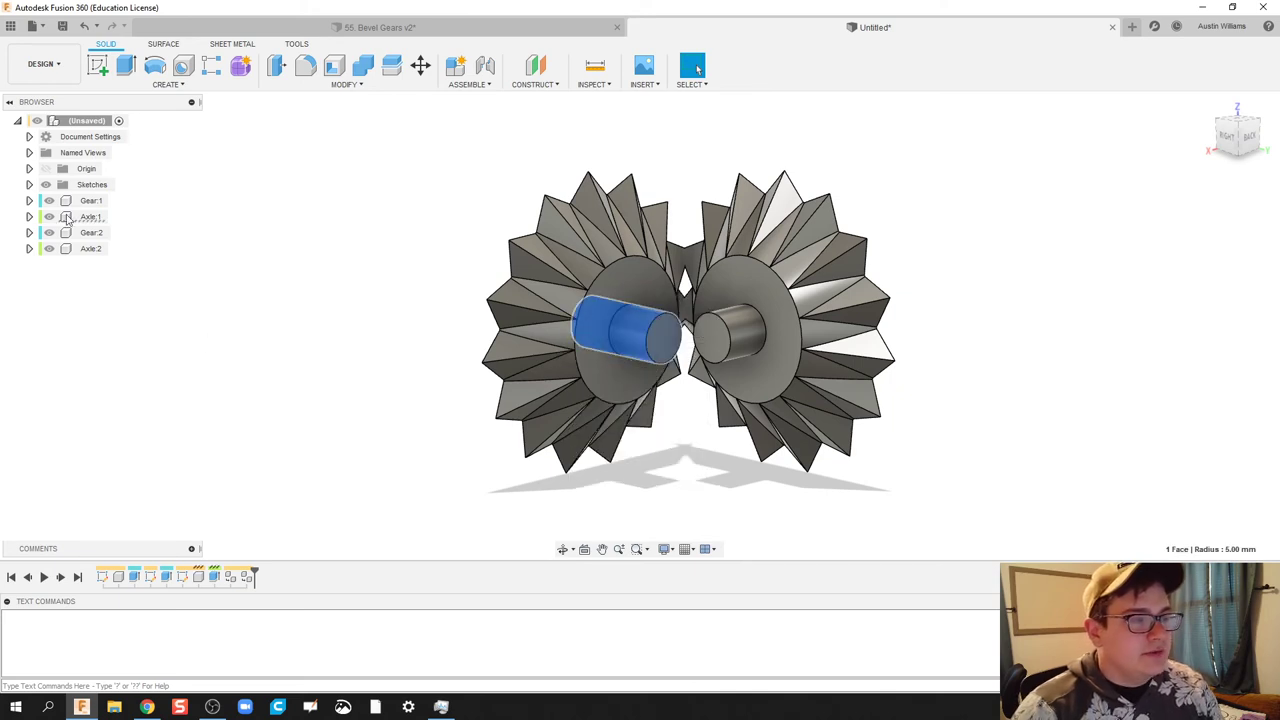
right_click(66, 218)
key("Escape")
right_click(66, 218)
key("Escape")
right_click(66, 218)
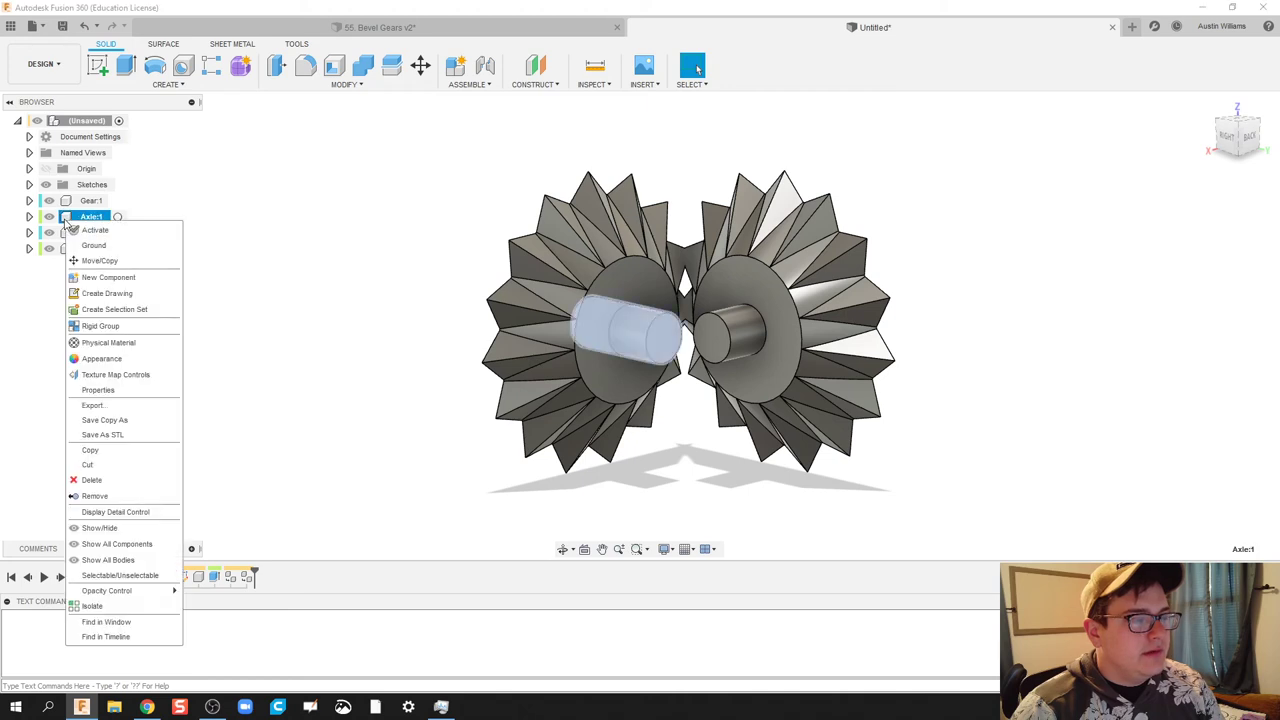
left_click(111, 252)
key("Escape")
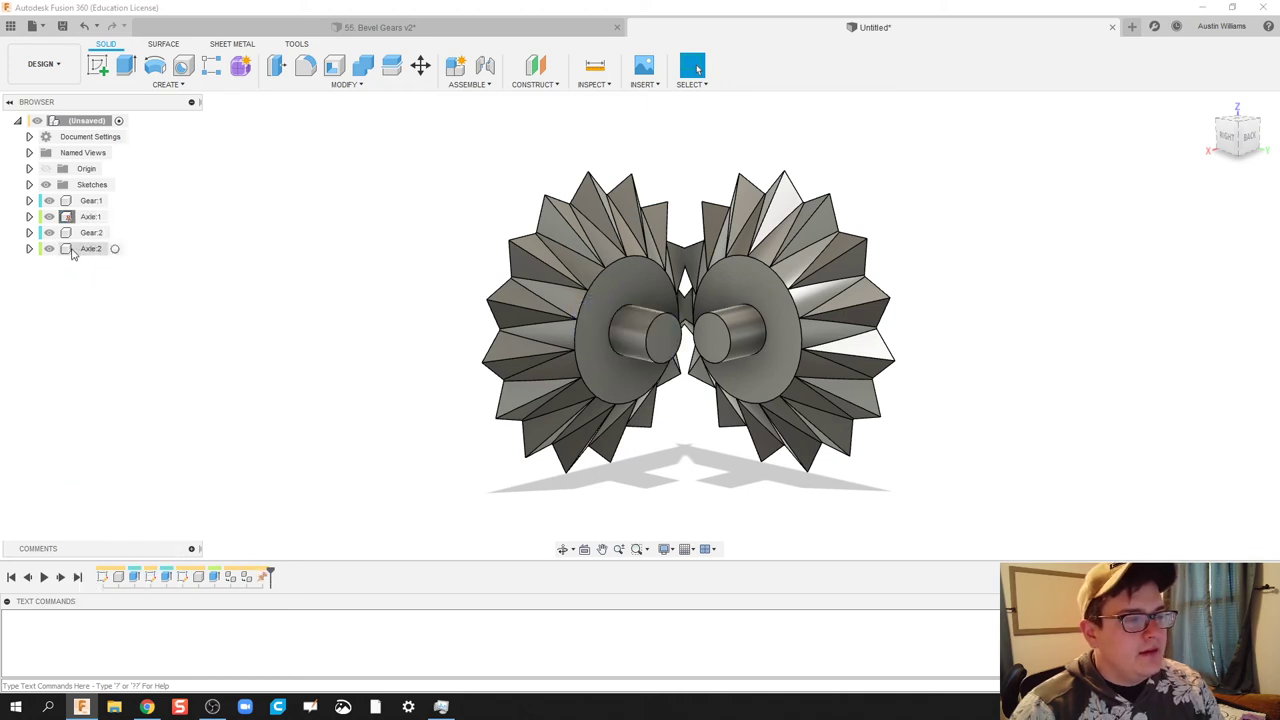
- Ground Axle:2 from its browser context menu as well
right_click(74, 249)
left_click(100, 274)
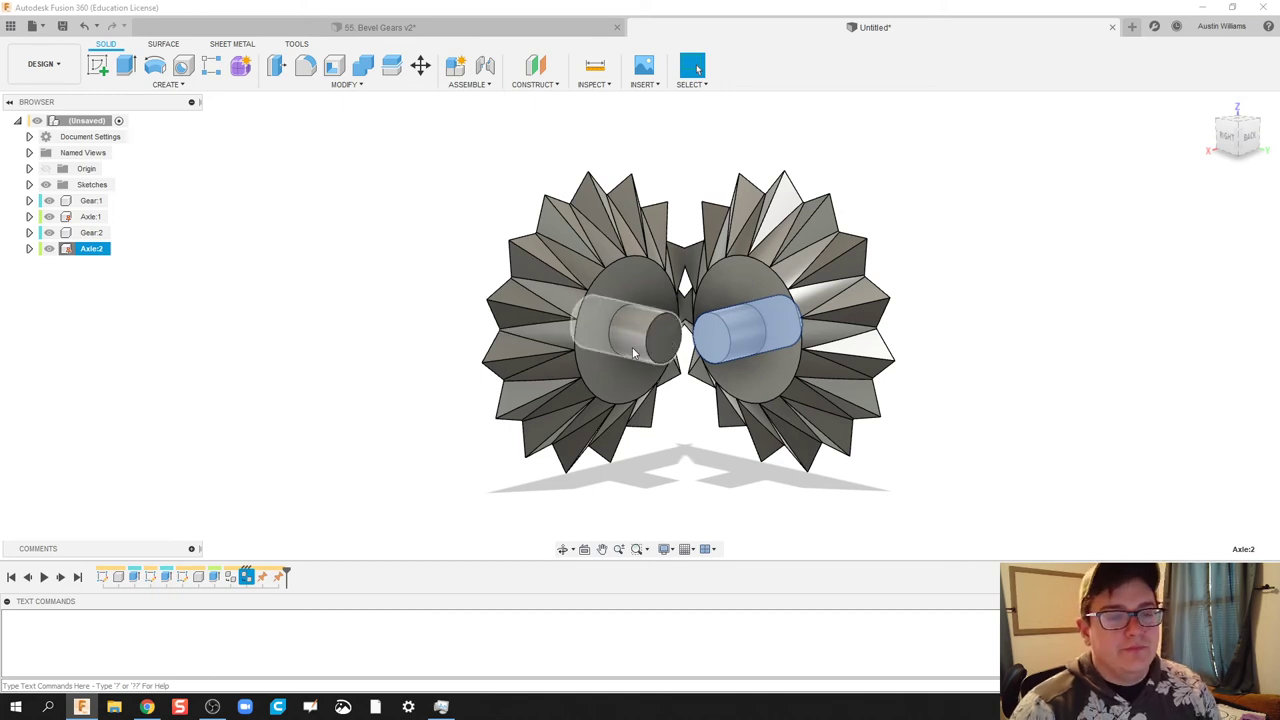
key("Escape")
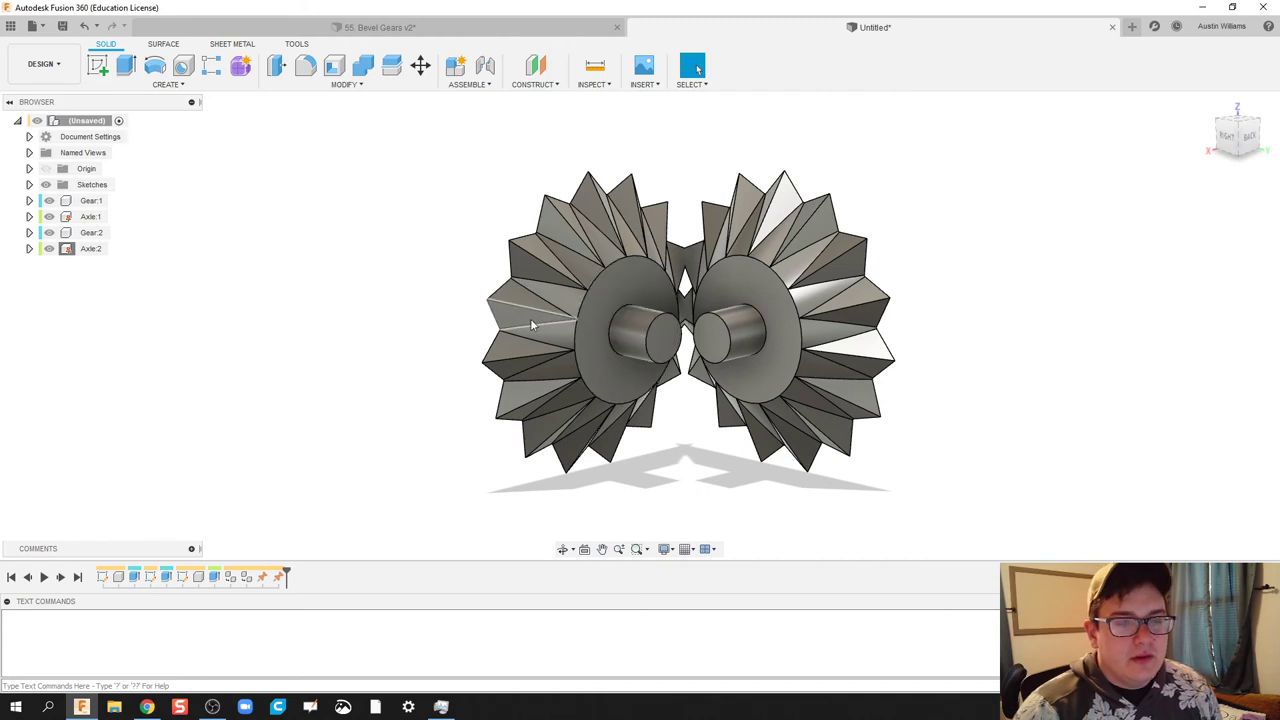
- Create a revolute joint from Gear:1 to Axle:1's centre, rotating about the Z axis
left_click(489, 70)
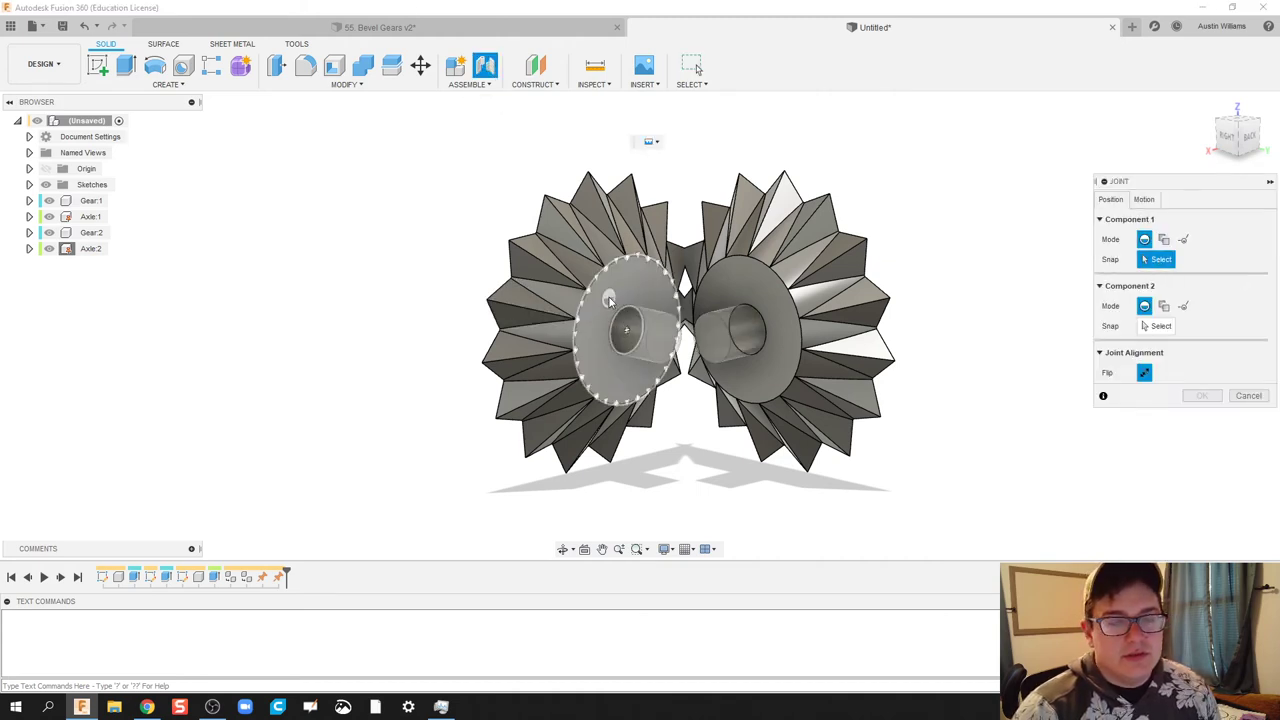
left_click(626, 332)
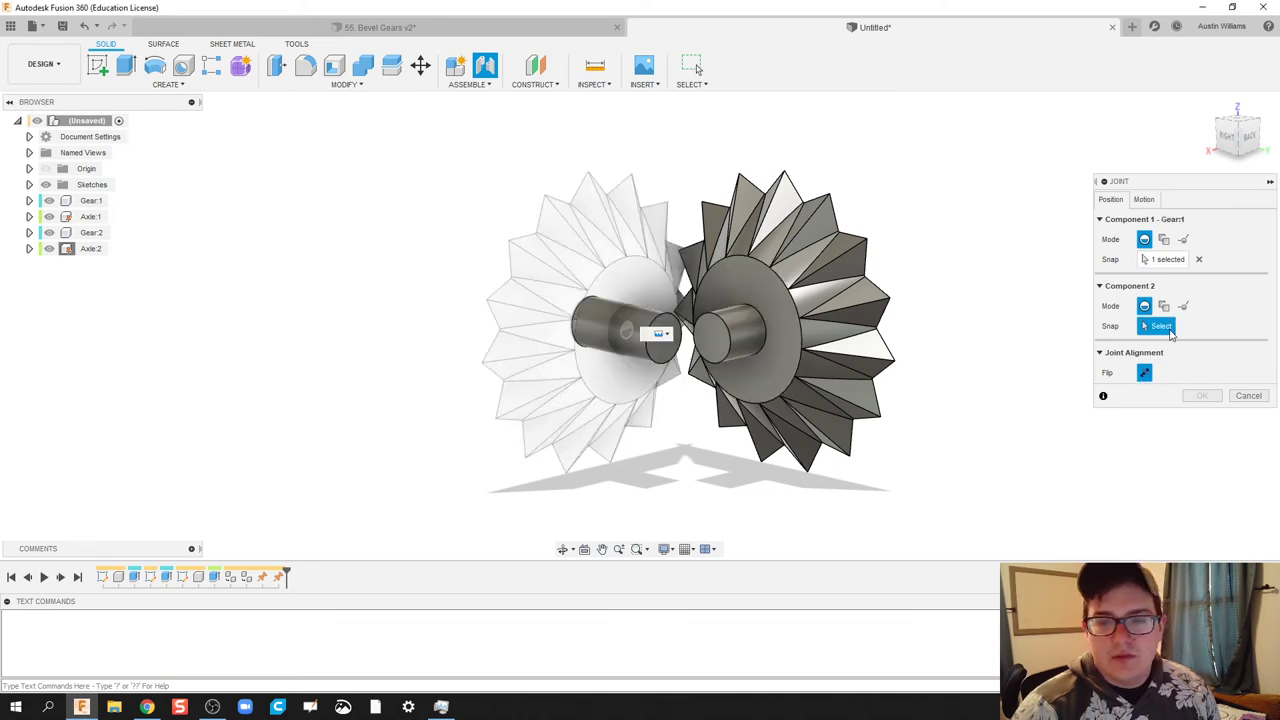
left_click(628, 333)
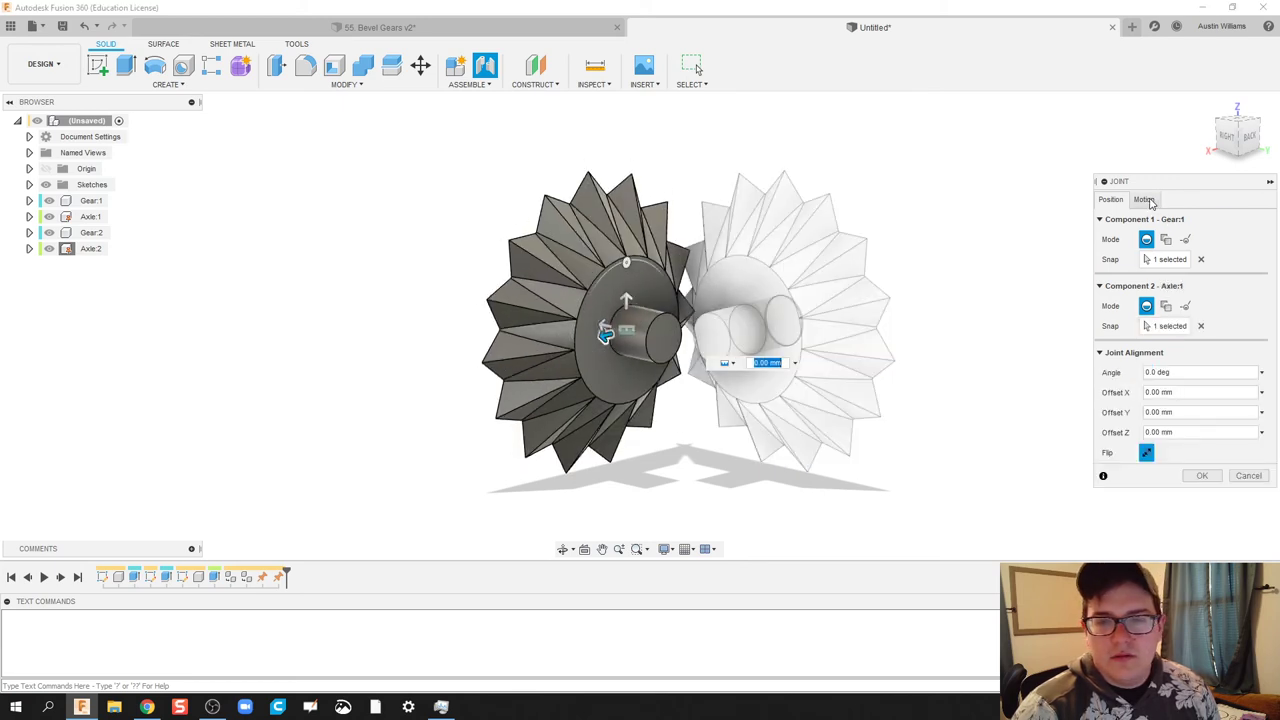
left_click(1144, 199)
left_click(1163, 219)
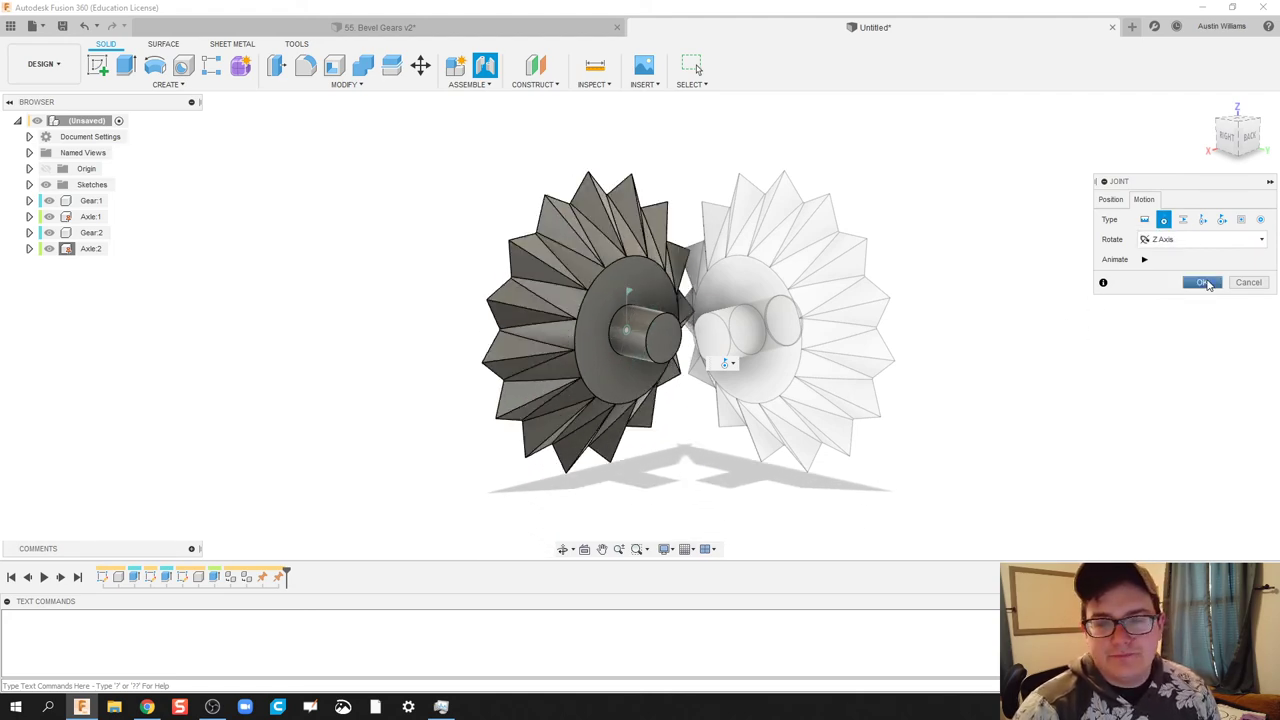
left_click(1205, 283)
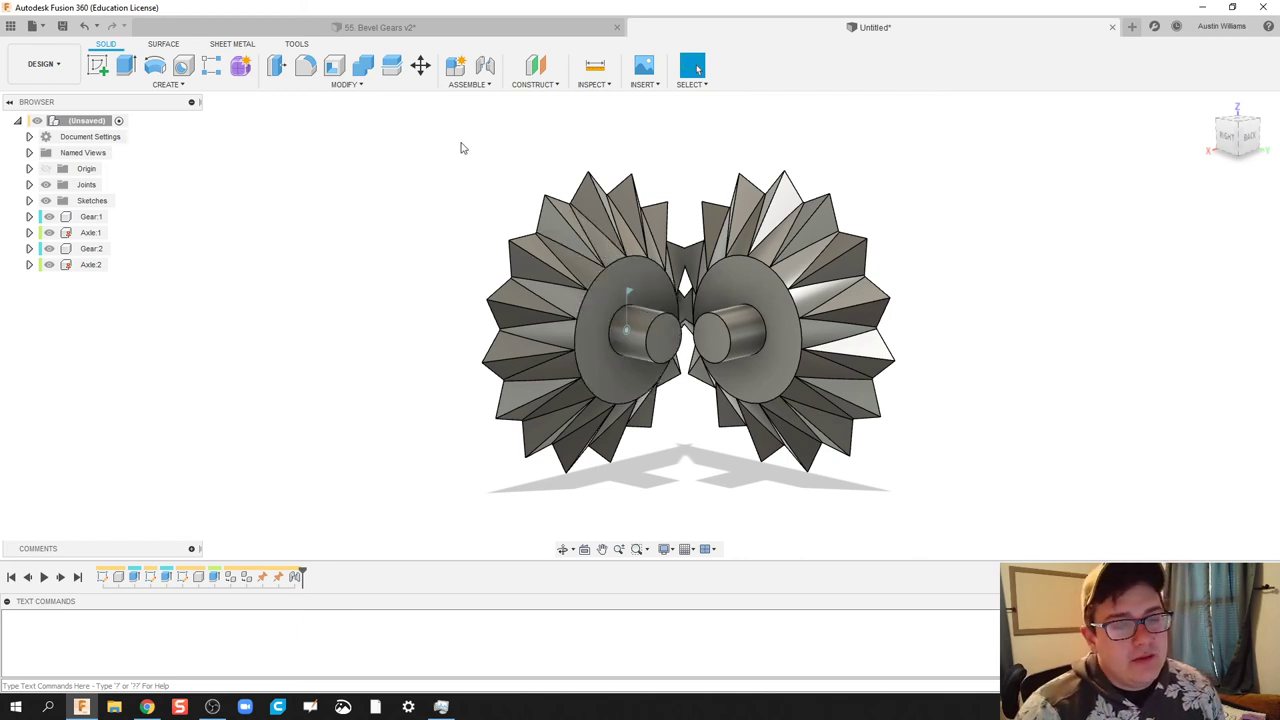
- Joint Gear:2's centre snap point to Axle:2's snap point
left_click(485, 65)
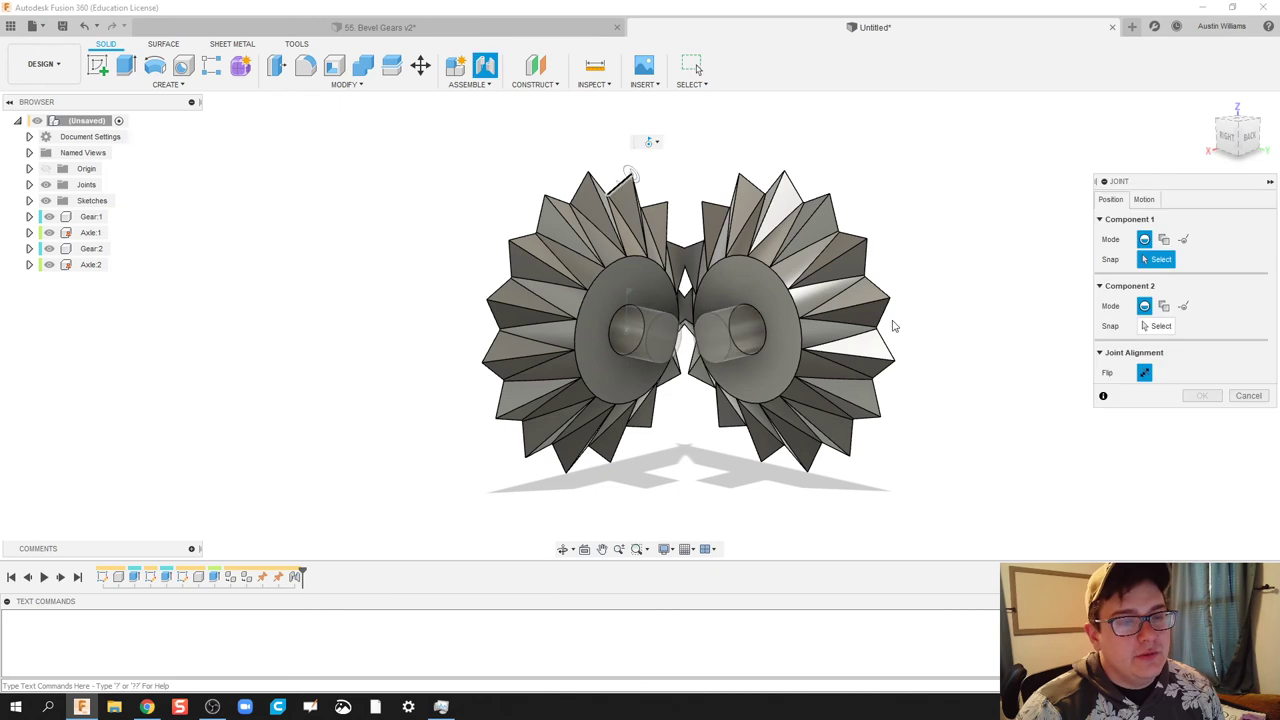
left_click(747, 332)
left_click(748, 334)
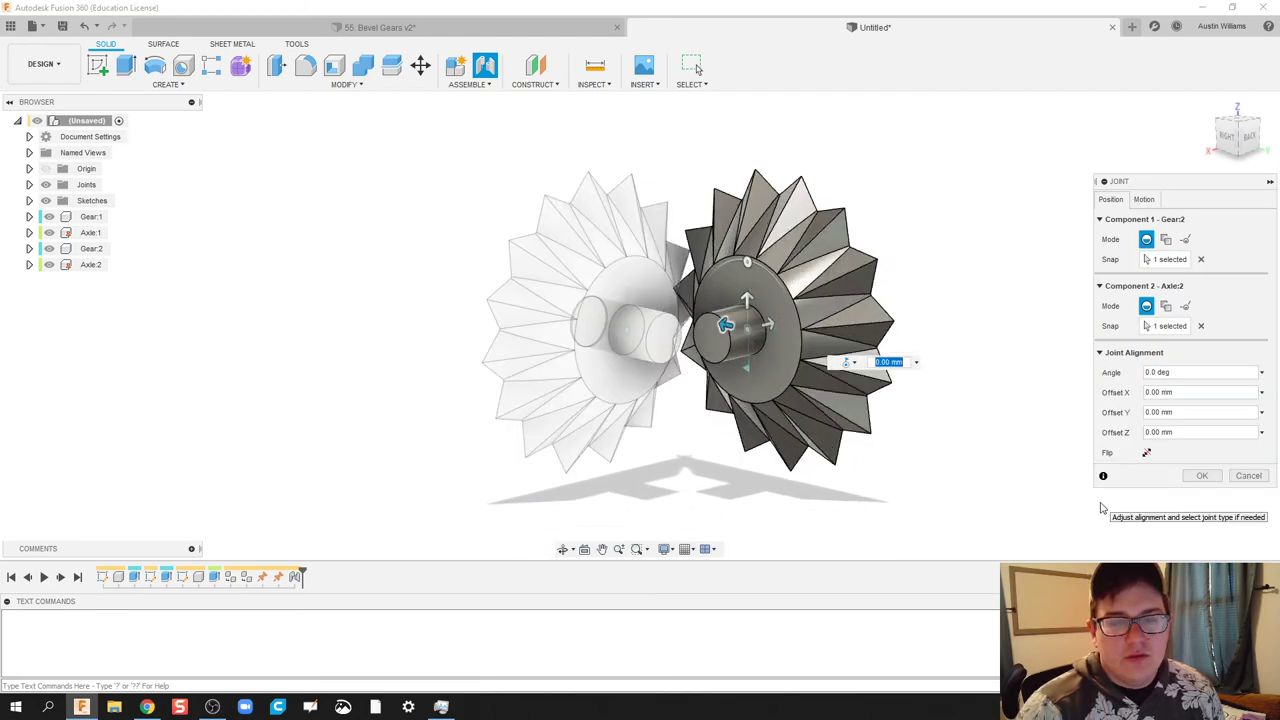
left_click(1202, 477)
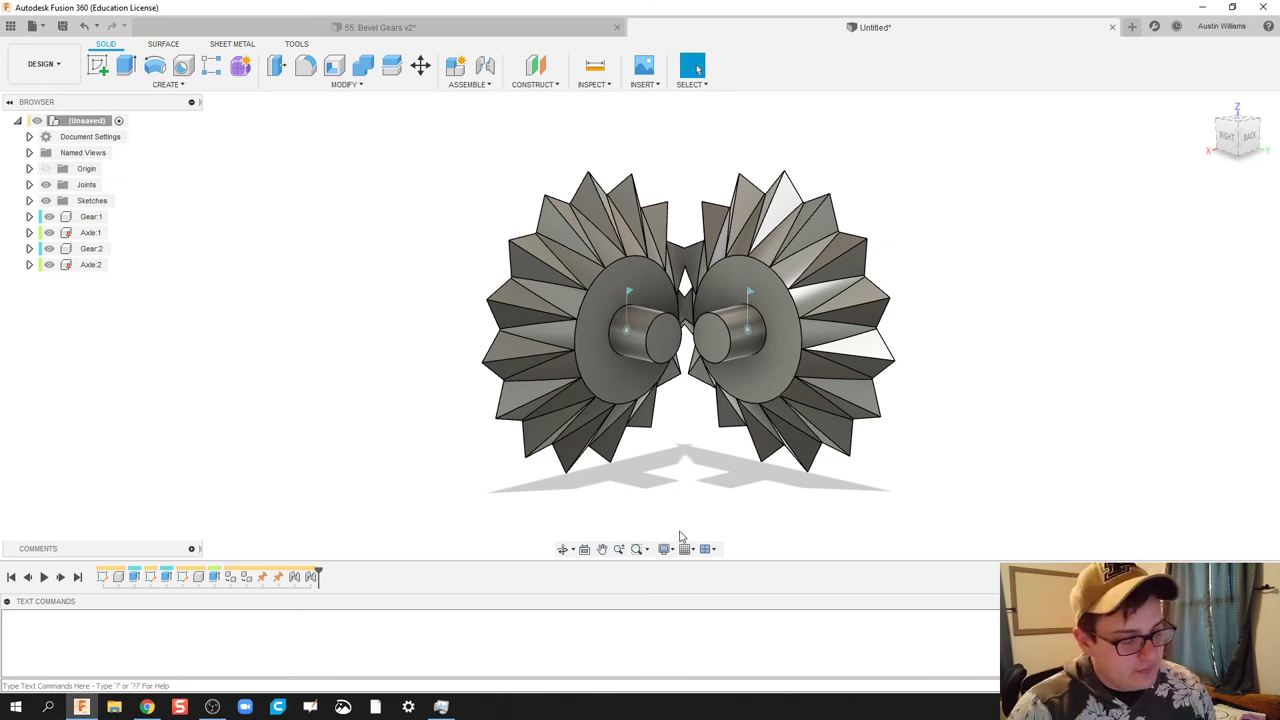
- Test-rotate the right and left gears about their axle joints
middle_click_drag(680, 545, 699, 463, "shift")
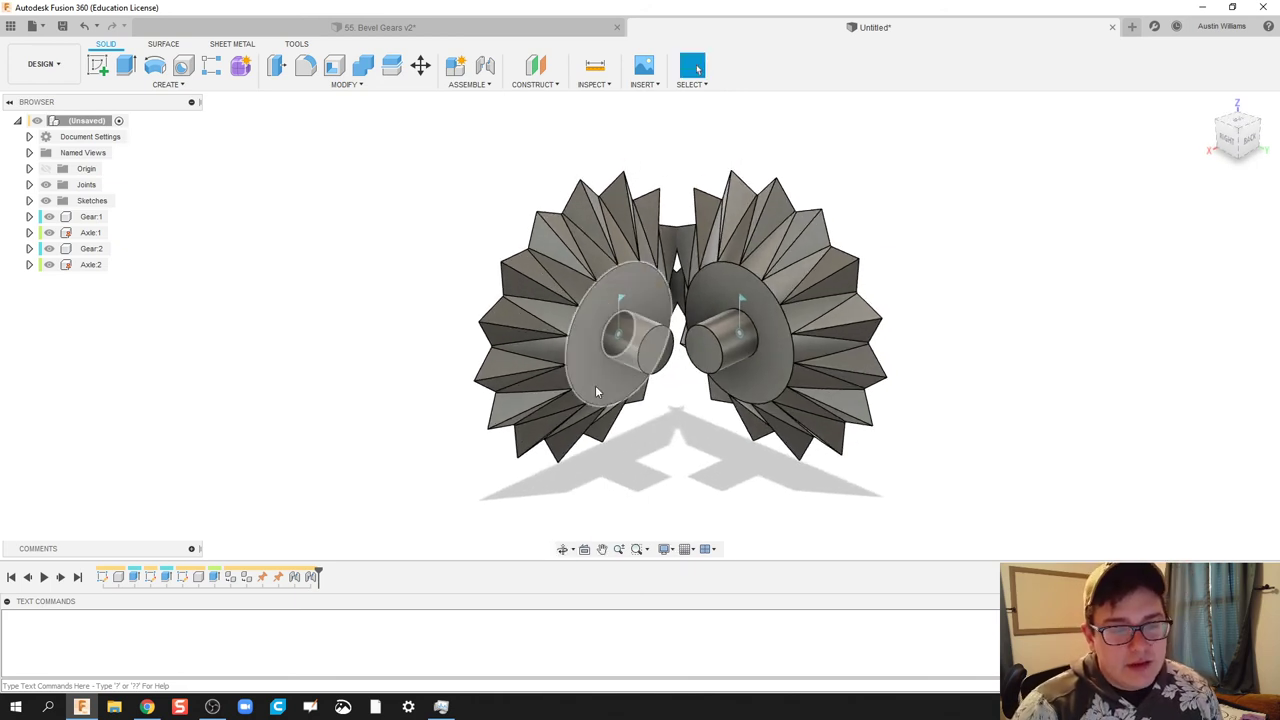
middle_click_drag(595, 385, 748, 287, "shift")
left_click_drag(748, 287, 670, 428)
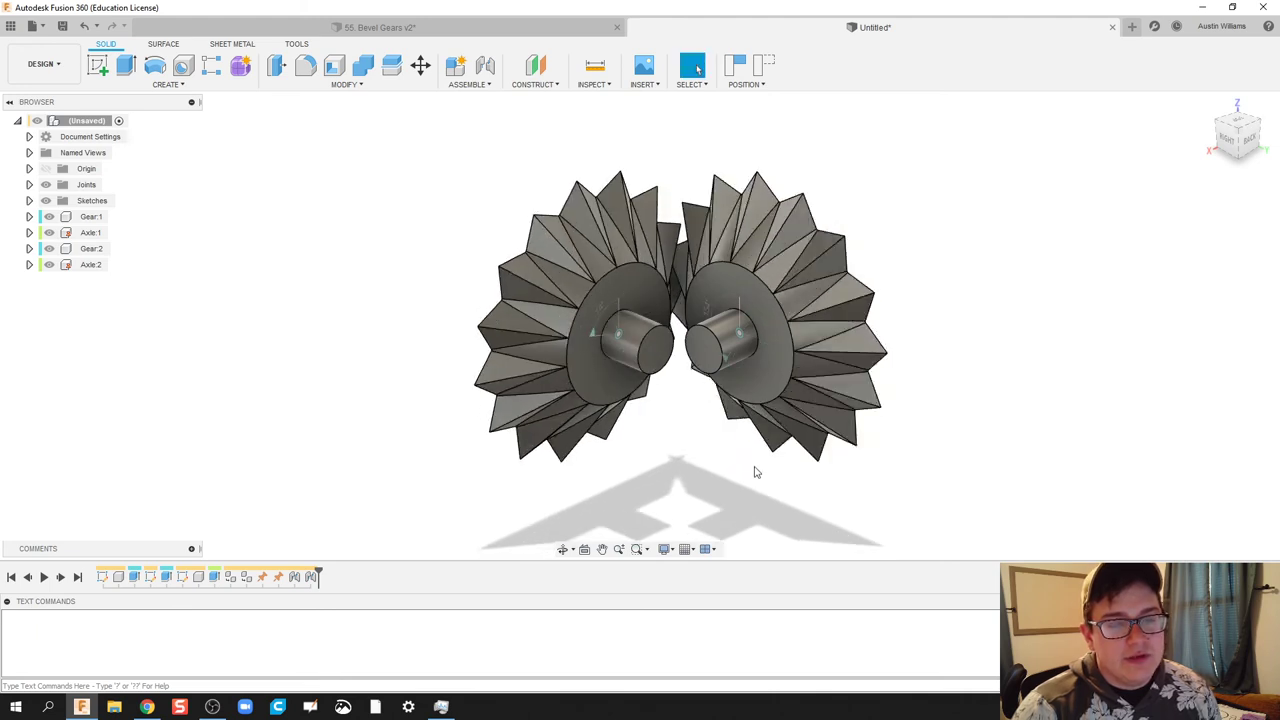
middle_click_drag(755, 470, 588, 163, "shift")
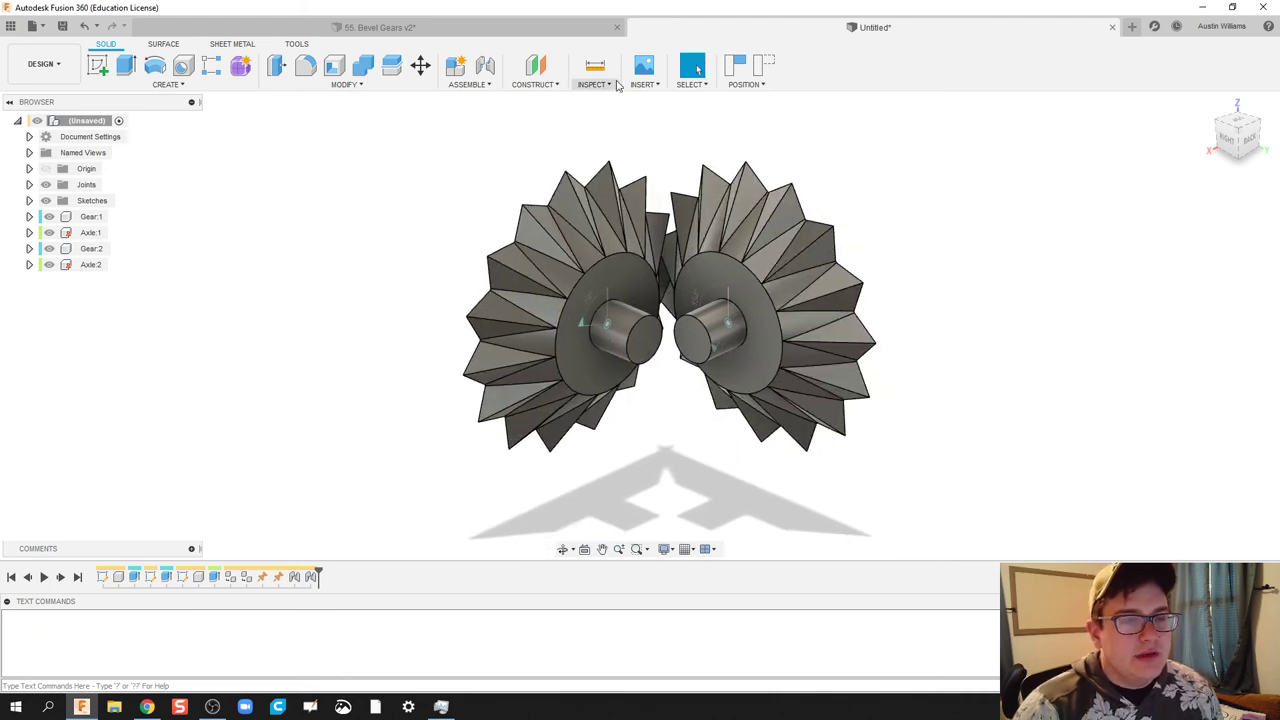
- Turn on Contact Sets and choose Enable All Contact on the Contact Sets folder
left_click(537, 86)
left_click(469, 84)
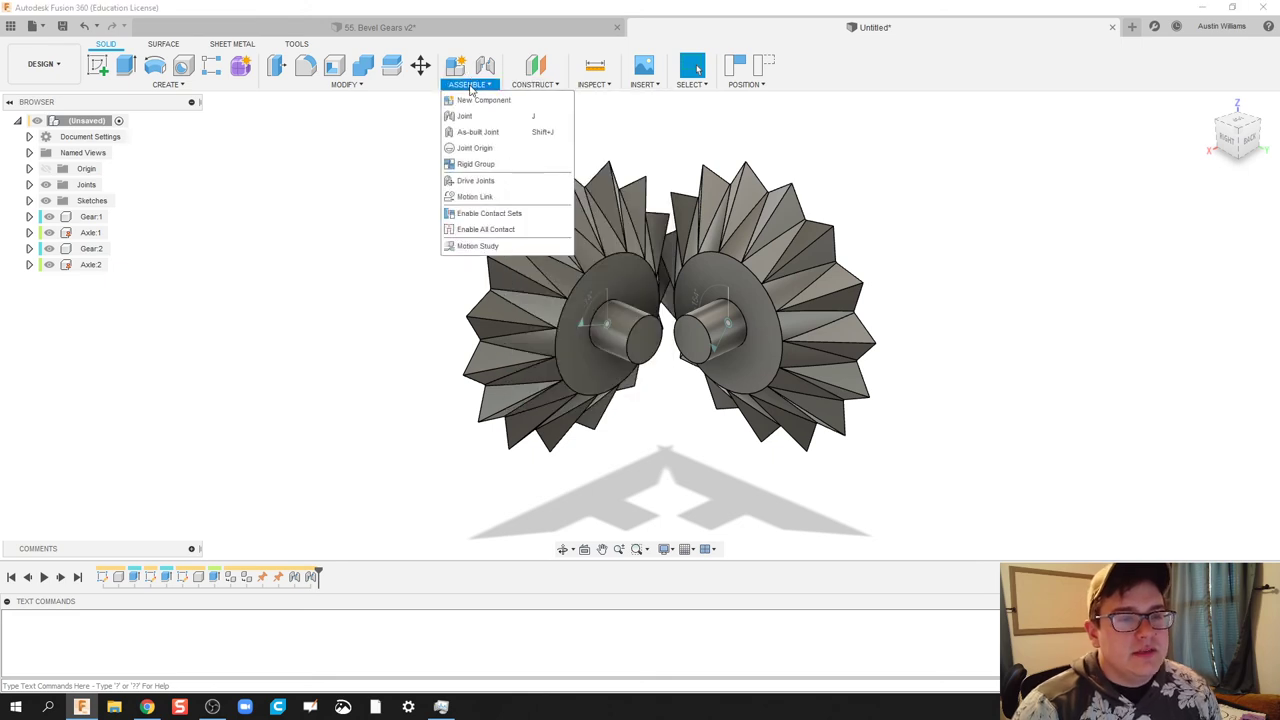
left_click(489, 214)
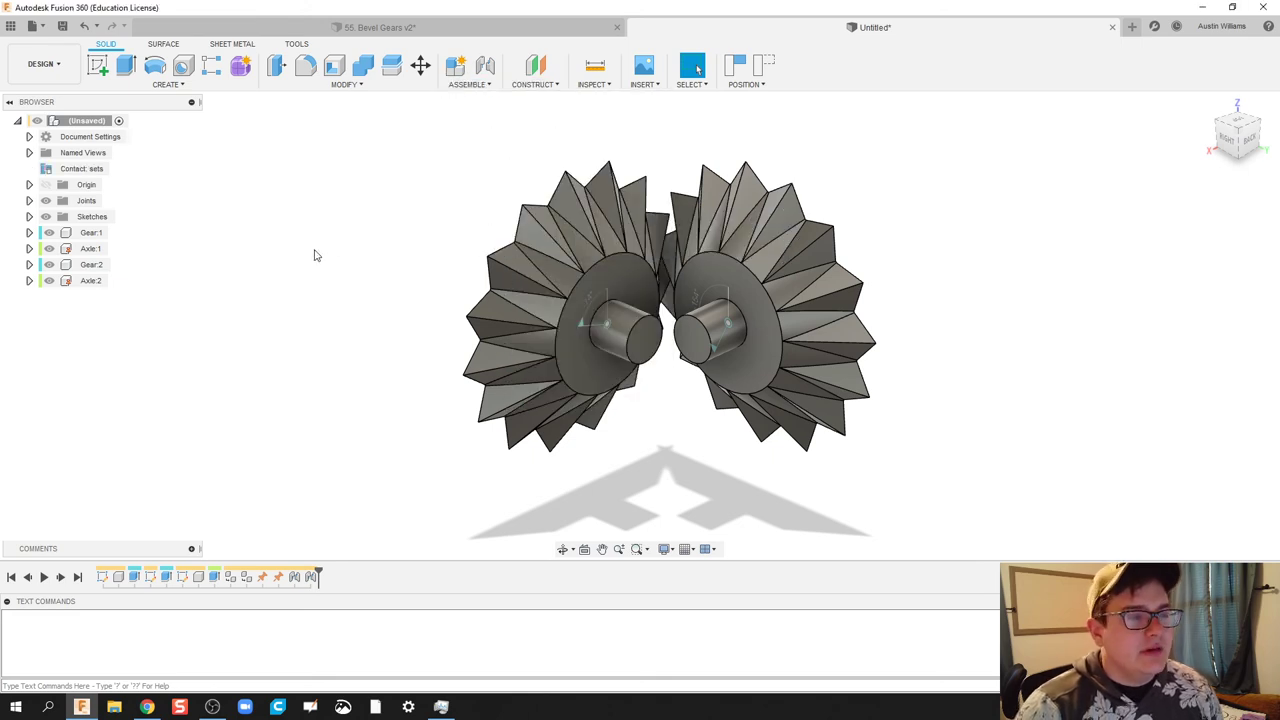
left_click(80, 169)
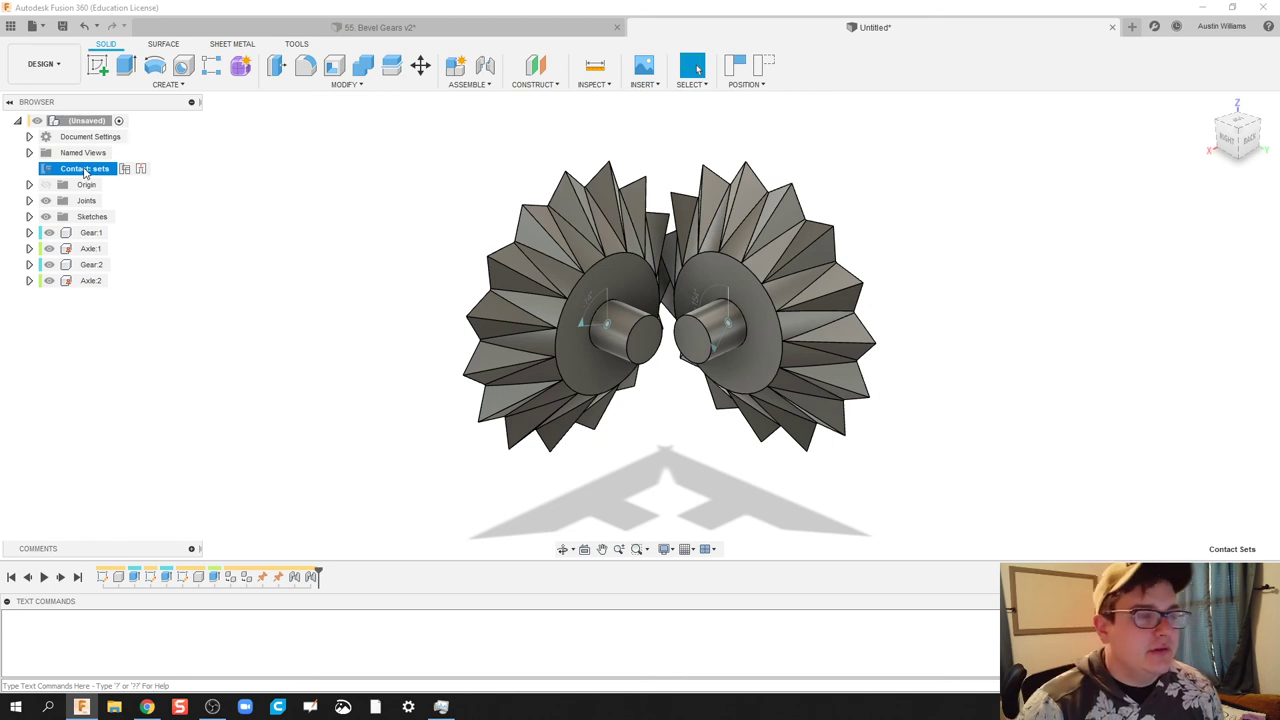
right_click(85, 172)
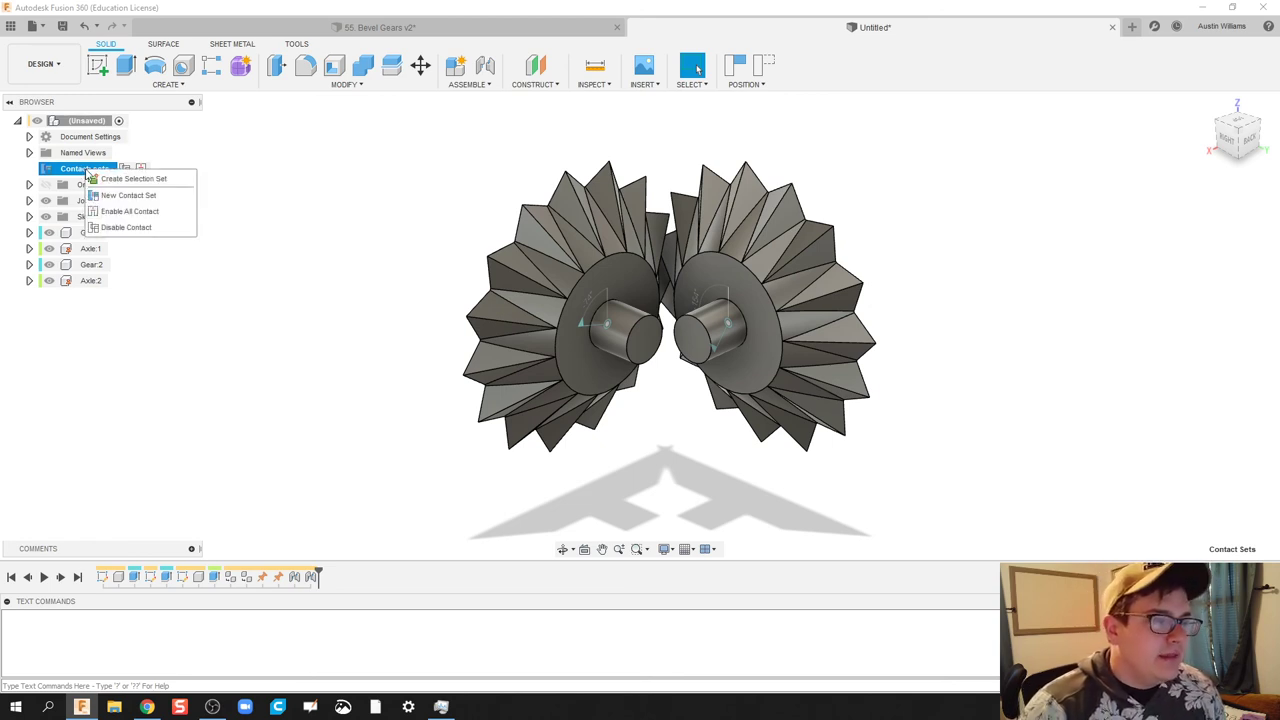
left_click(130, 212)
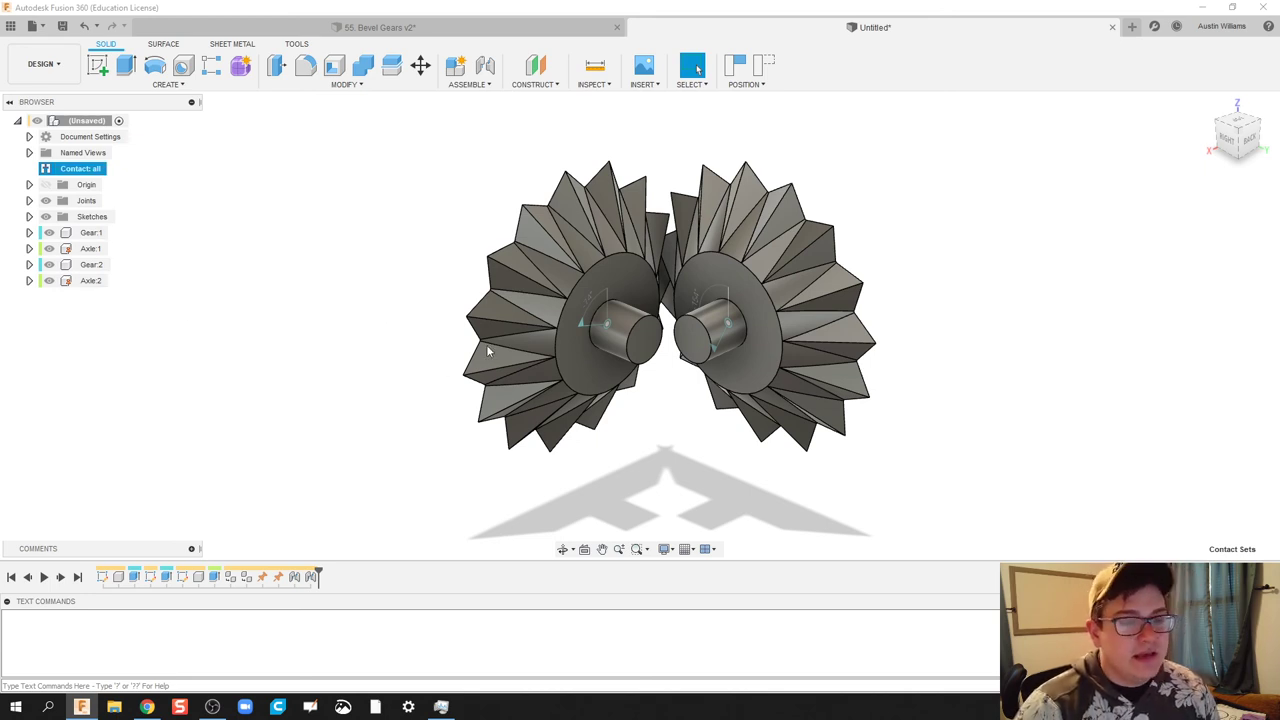
- Drag the left gear, then the right gear, watching each drive the other through the teeth
left_click_drag(496, 363, 643, 333)
left_click_drag(633, 383, 550, 352)
middle_click_drag(438, 290, 640, 271, "shift")
mouse_move(398, 303)
middle_mouse_down("shift")
mouse_move(414, 286)
mouse_move(400, 289)
middle_mouse_up("shift")
left_click_drag(678, 337, 716, 250)
left_click_drag(693, 306, 795, 395)
middle_click_drag(966, 380, 677, 451, "shift")
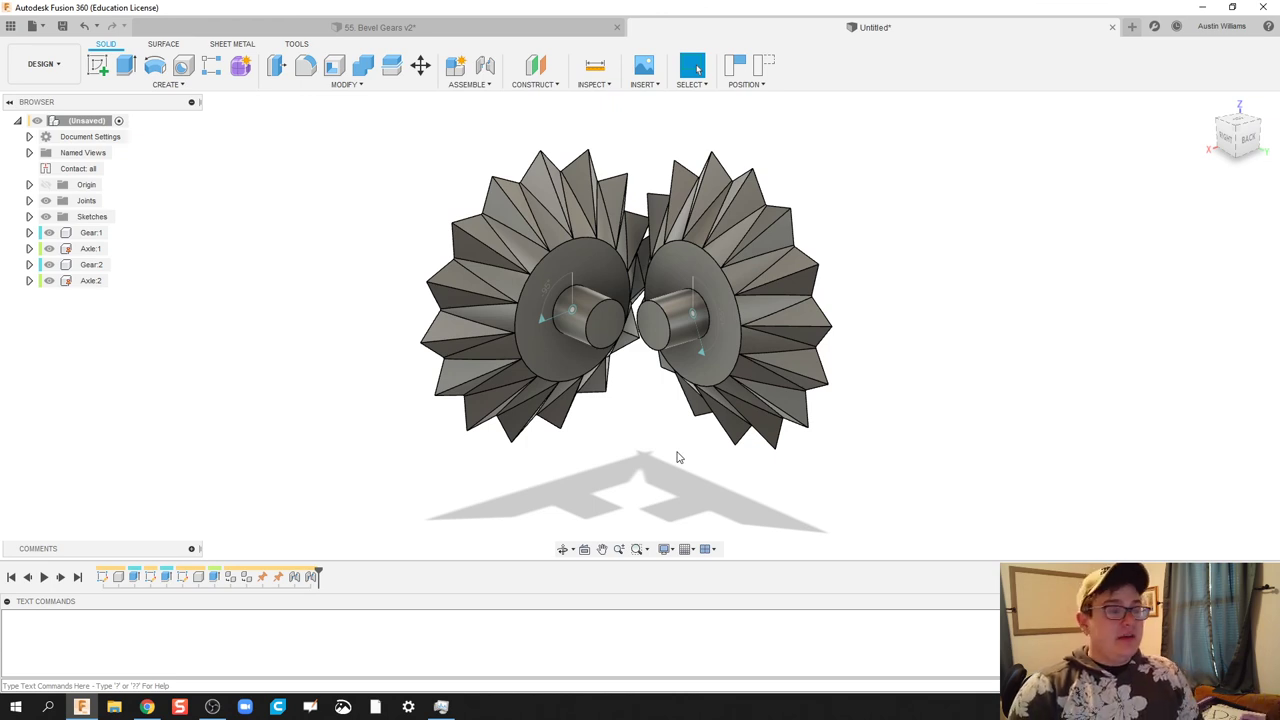